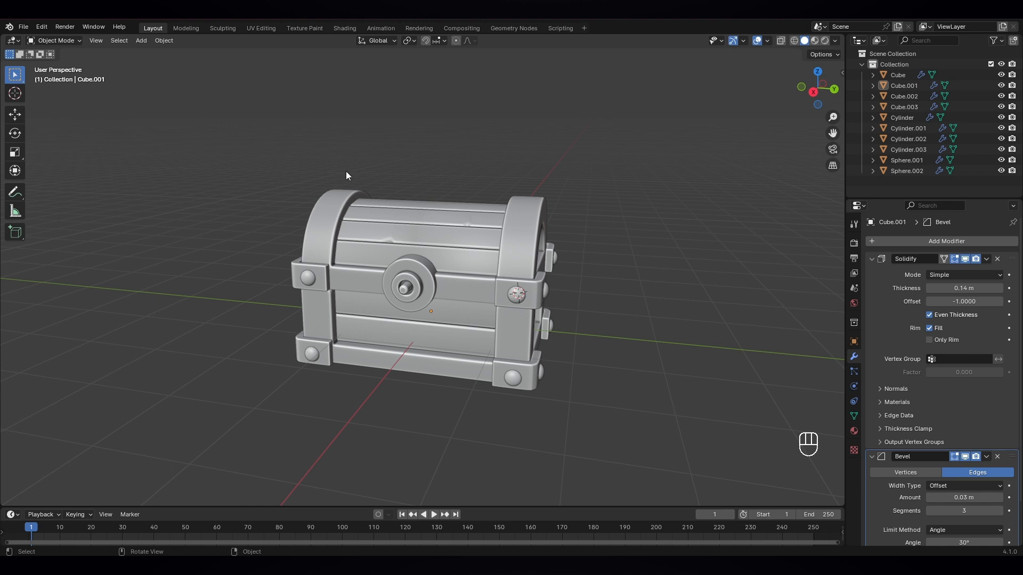
- Select all chest parts except the two sets of round rivets
{"action": "left_click", "coordinate": [324, 242]}
{"action": "key", "text": "a"}
{"action": "left_click", "coordinate": [516, 297], "text": "shift"}
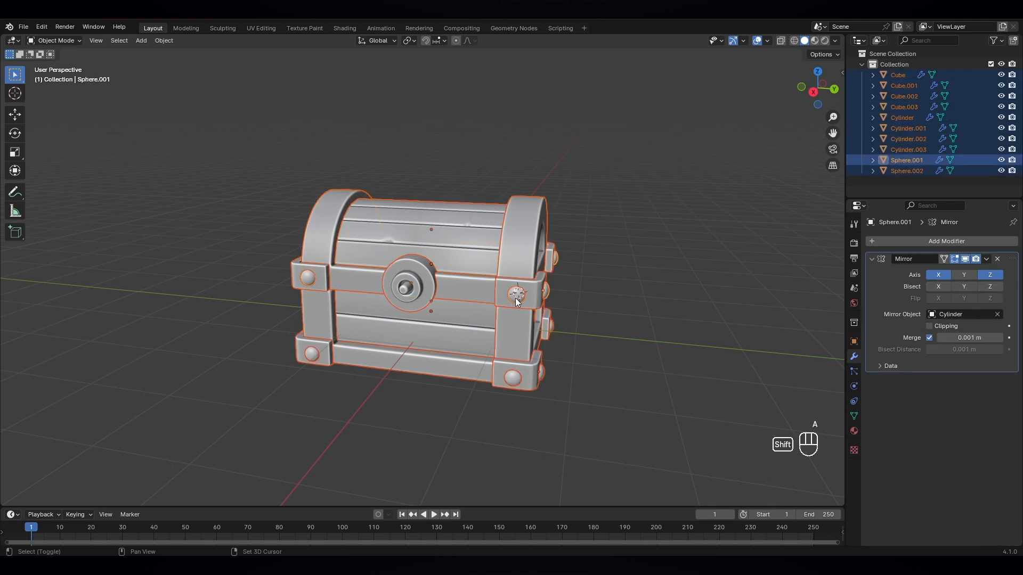
{"action": "left_click", "coordinate": [548, 293], "text": "shift"}
{"action": "left_click", "coordinate": [510, 380], "text": "shift"}
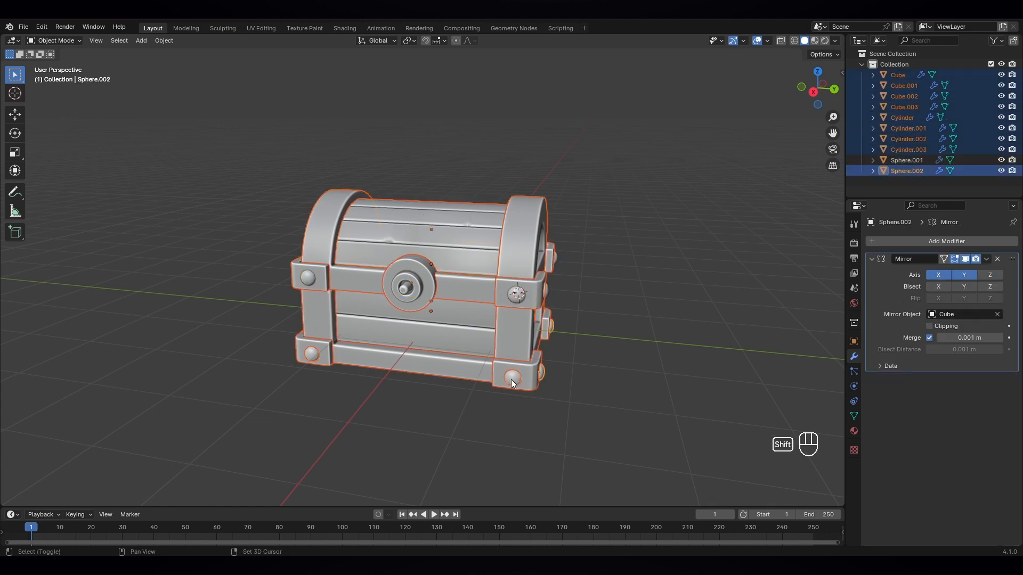
{"action": "left_click", "coordinate": [510, 380], "text": "shift"}
{"action": "middle_click_drag", "start_coordinate": [581, 375], "coordinate": [481, 297]}
{"action": "scroll", "coordinate": [478, 299], "scroll_direction": "up", "scroll_amount": 2}
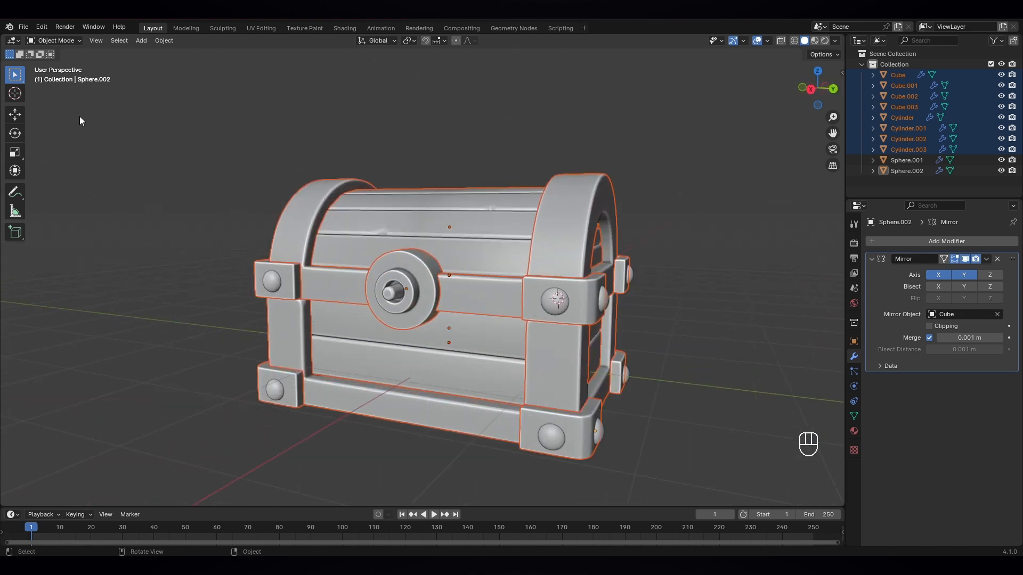
- Switch to the UV Editing workspace, return to Object Mode and hide both the lower and upper sets of rivets
{"action": "left_click", "coordinate": [260, 28]}
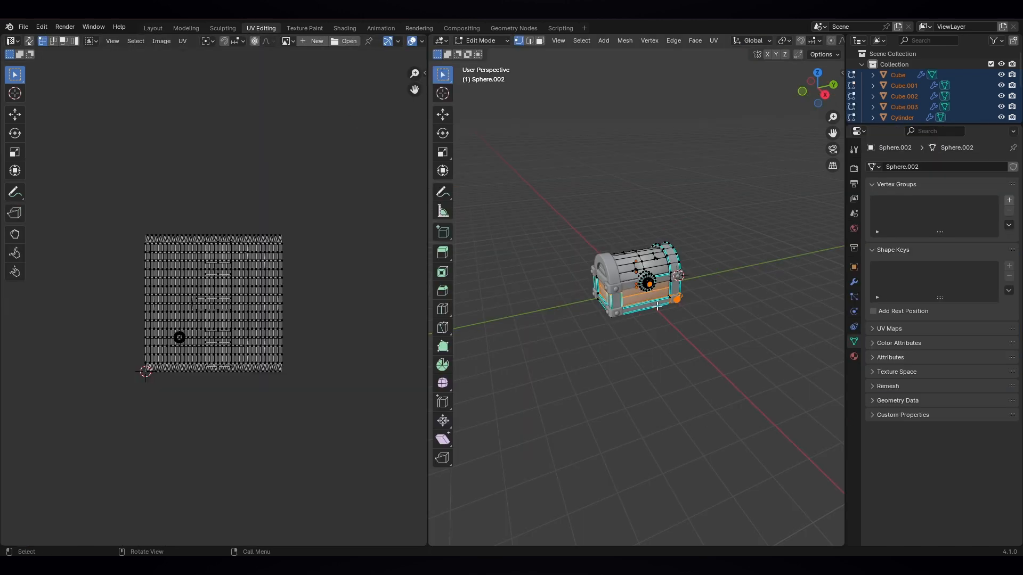
{"action": "scroll", "coordinate": [656, 307], "scroll_direction": "up", "scroll_amount": 2}
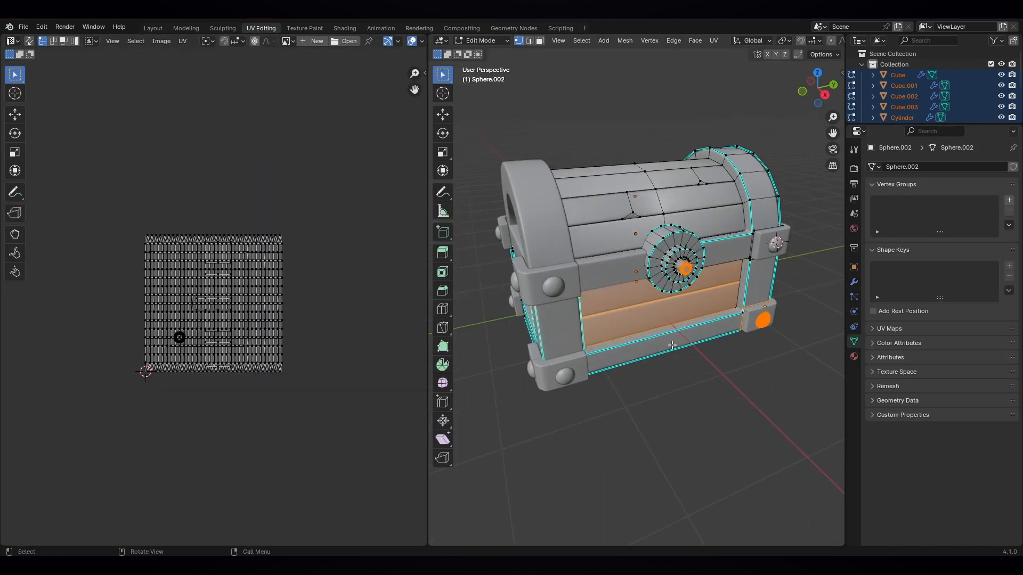
{"action": "key", "text": "Tab"}
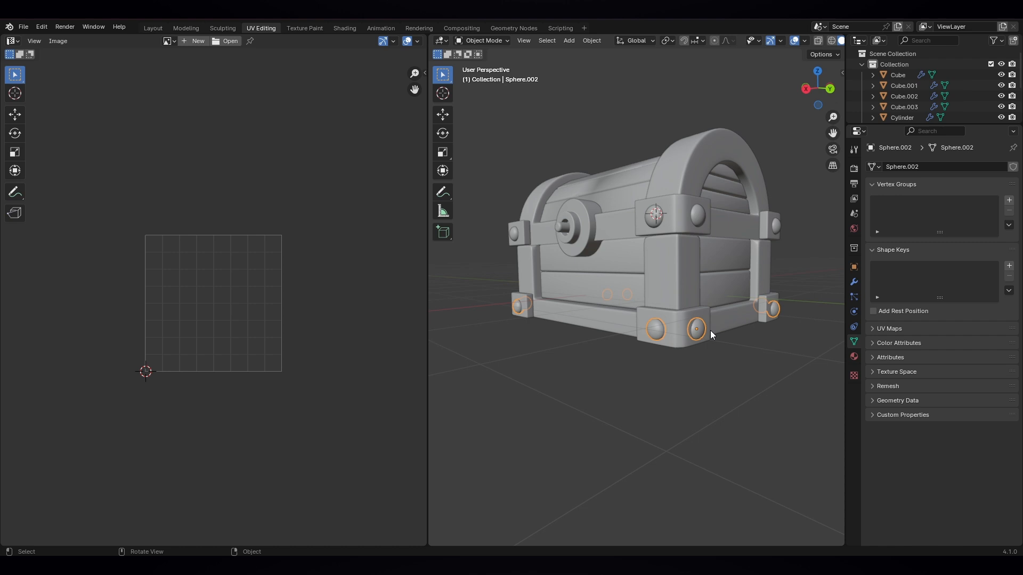
{"action": "key", "text": "h"}
{"action": "left_click", "coordinate": [701, 214]}
{"action": "key", "text": "h"}
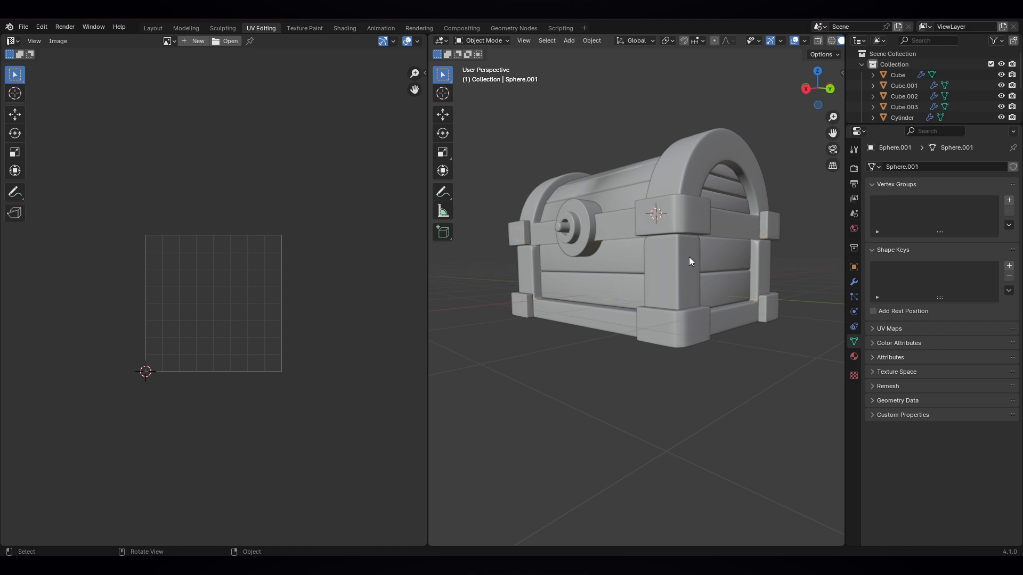
- Select all remaining visible chest parts and enter Edit Mode on them together
{"action": "left_click_drag", "start_coordinate": [679, 275], "coordinate": [729, 359]}
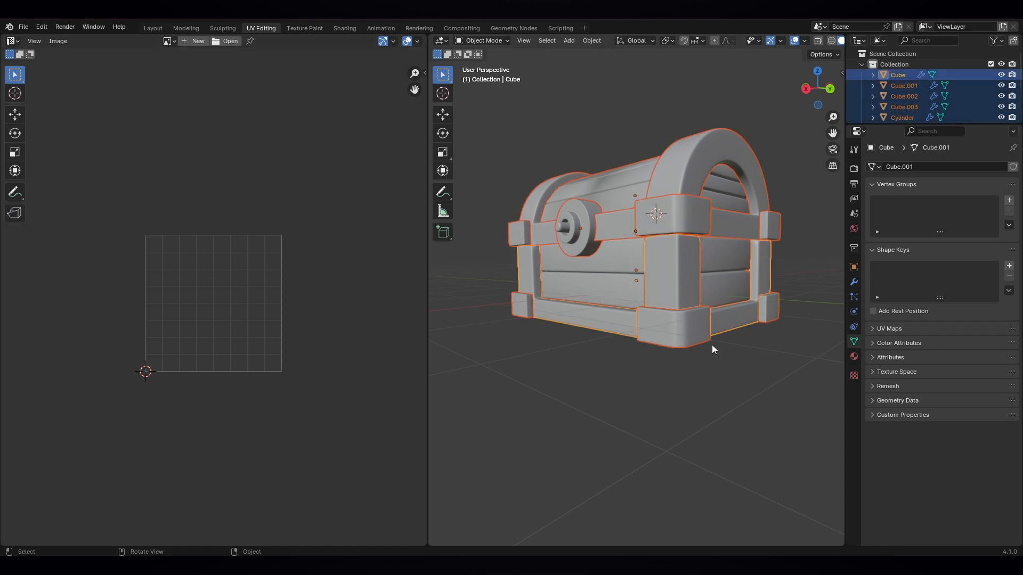
{"action": "key", "text": "Tab"}
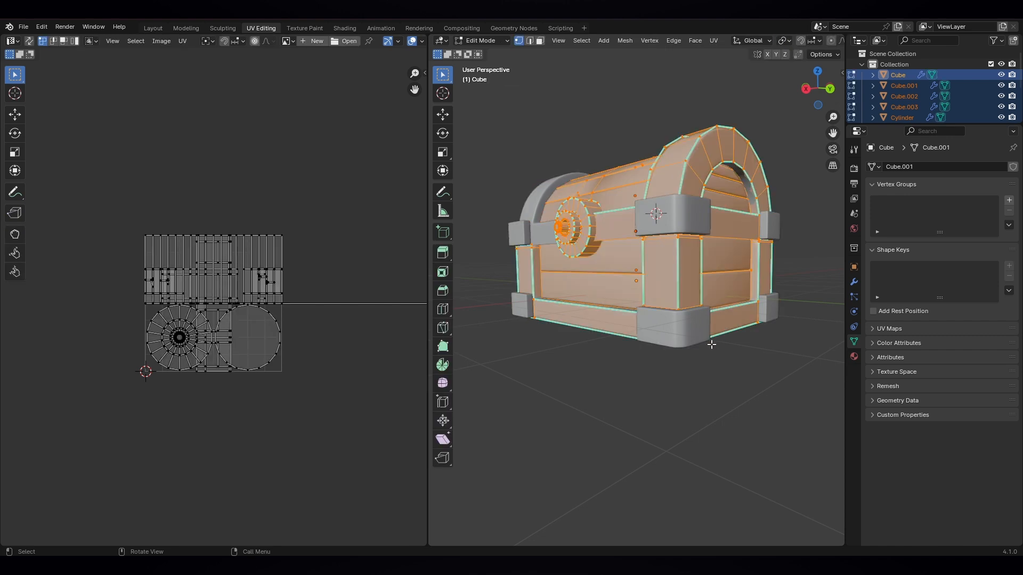
{"action": "middle_click_drag", "start_coordinate": [668, 335], "coordinate": [664, 274]}
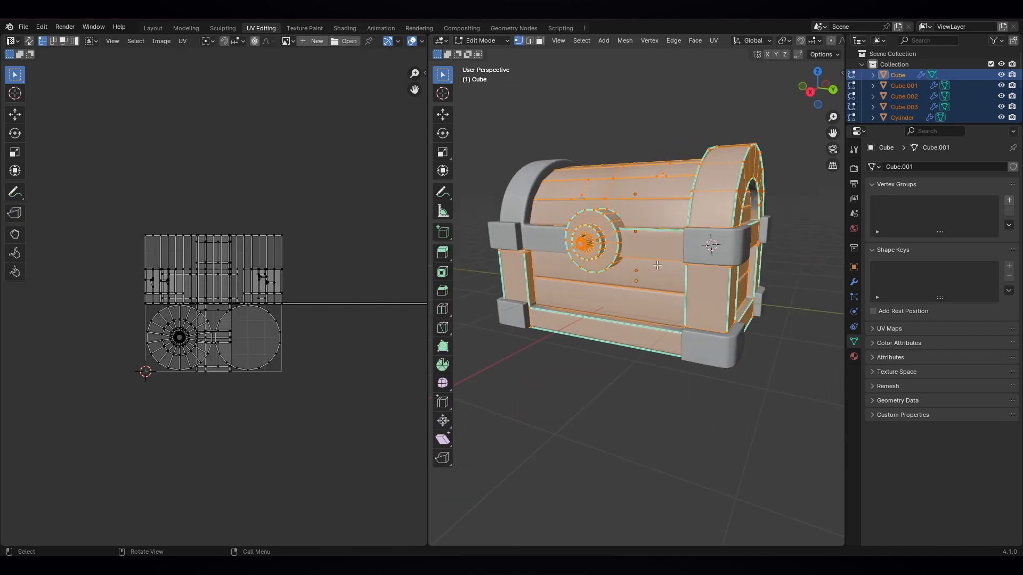
- Unwrap the selected chest geometry with Smart UV Project using an island margin of 0.030 and inspect the UV layout
{"action": "key", "text": "u"}
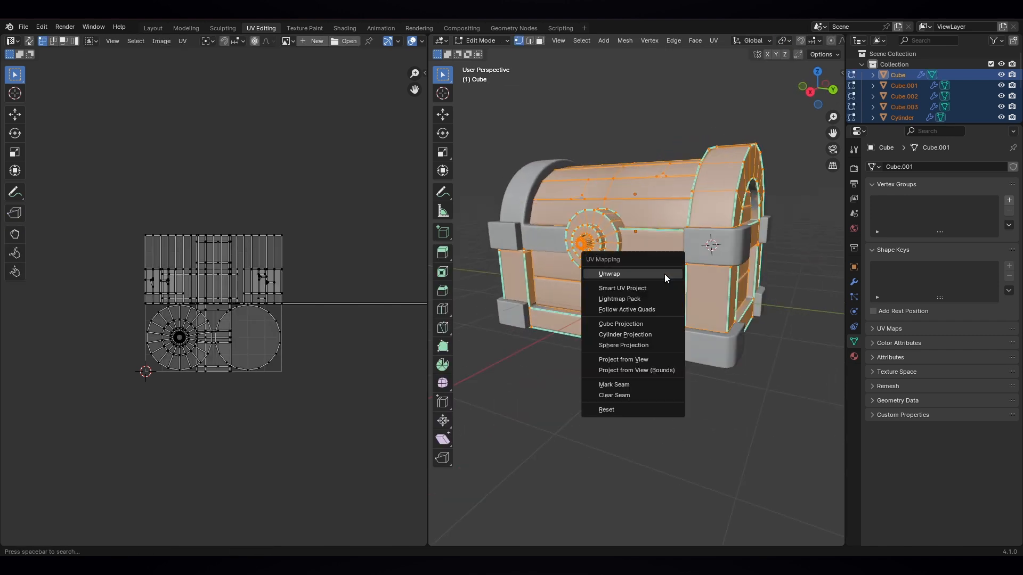
{"action": "left_click", "coordinate": [631, 292]}
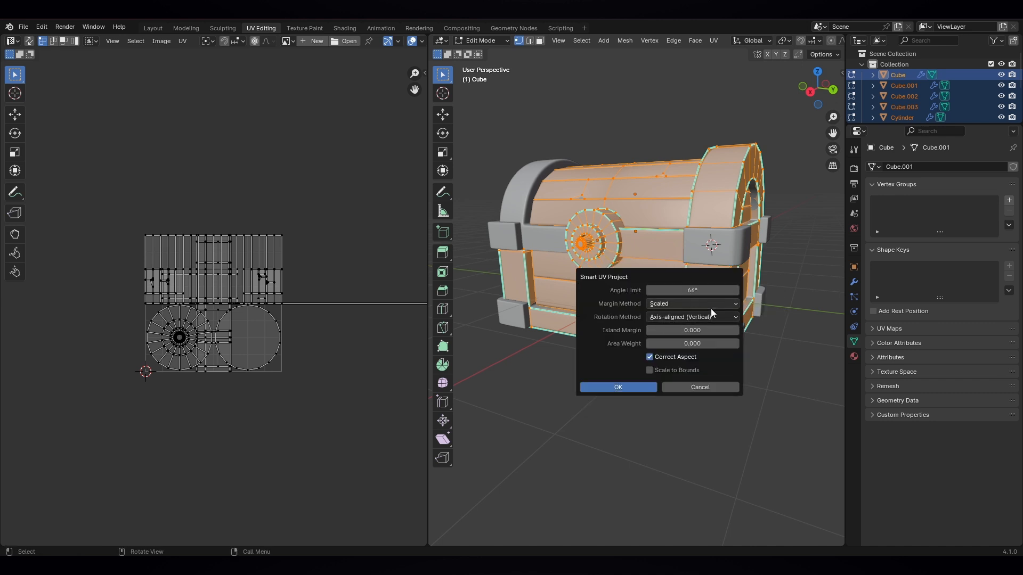
{"action": "left_click", "coordinate": [737, 332]}
{"action": "left_click", "coordinate": [737, 331]}
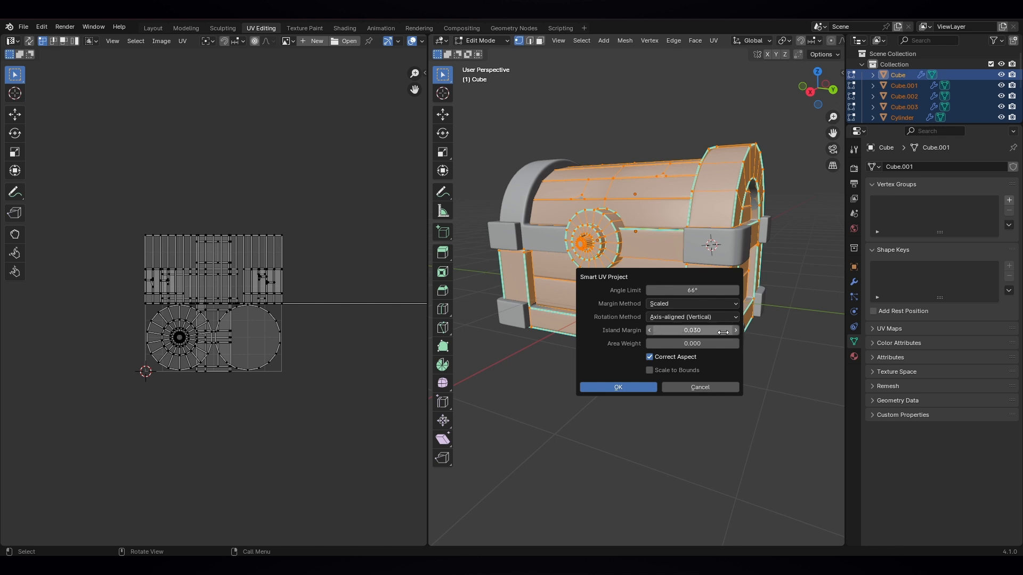
{"action": "left_click", "coordinate": [624, 386]}
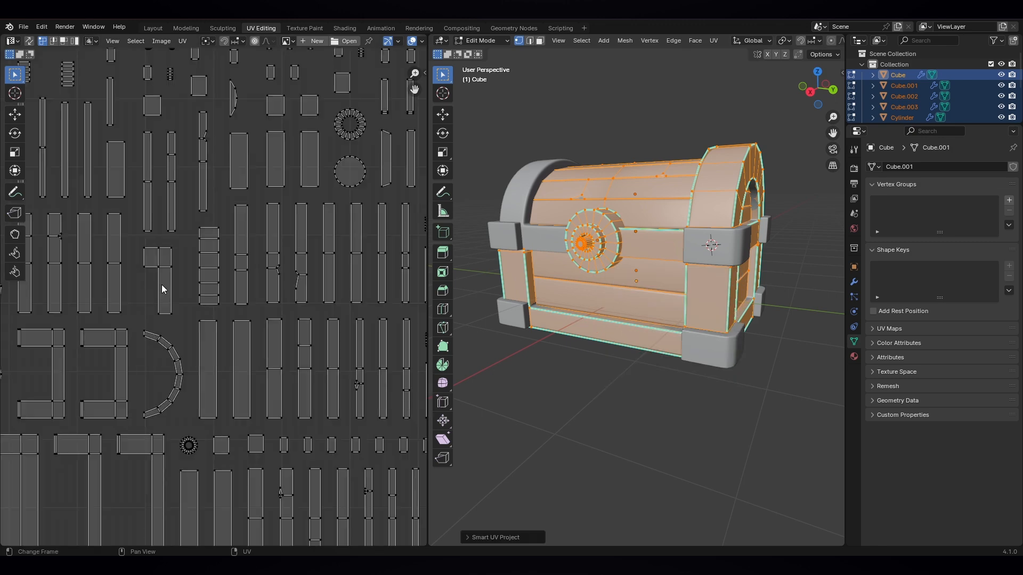
{"action": "scroll", "coordinate": [129, 296], "scroll_direction": "up", "scroll_amount": 1}
{"action": "scroll", "coordinate": [640, 299], "scroll_direction": "down", "scroll_amount": 2}
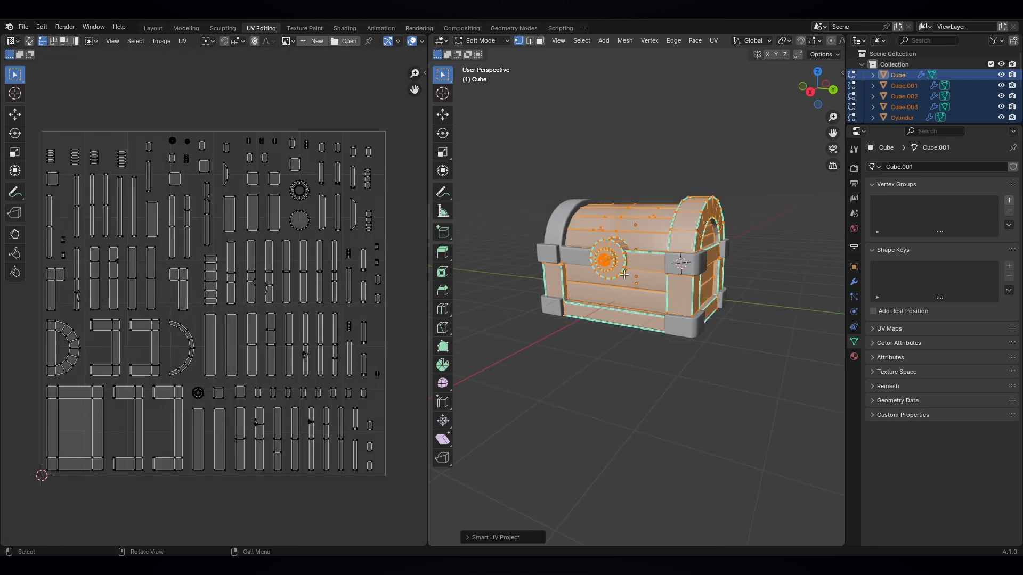
{"action": "middle_click_drag", "start_coordinate": [634, 296], "coordinate": [655, 298]}
{"action": "scroll", "coordinate": [655, 298], "scroll_direction": "up", "scroll_amount": 1}
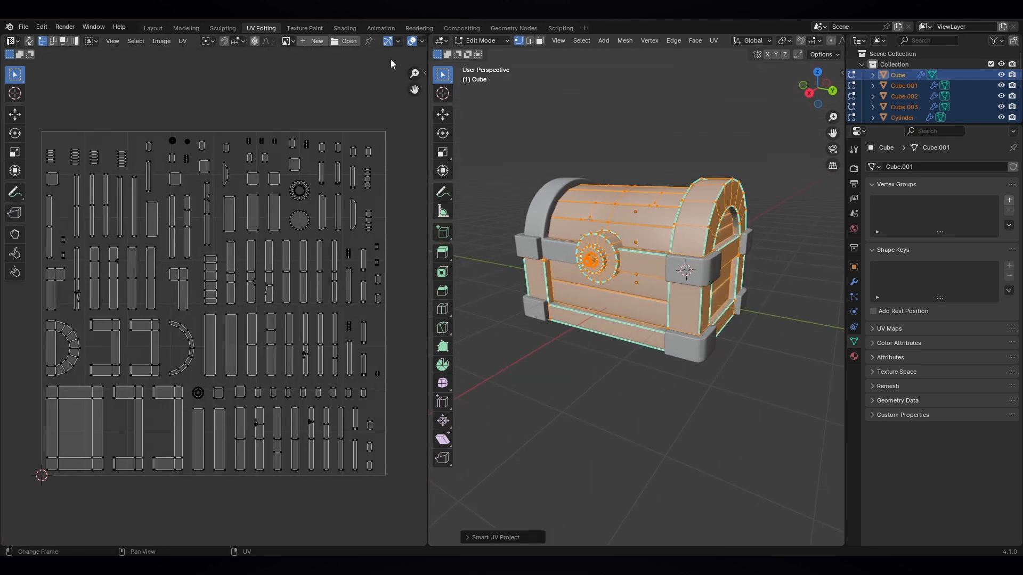
- Switch to the Texture Paint workspace and try the white Draw brush with its 50 px radius
{"action": "left_click", "coordinate": [317, 28]}
{"action": "scroll", "coordinate": [765, 347], "scroll_direction": "up", "scroll_amount": 5}
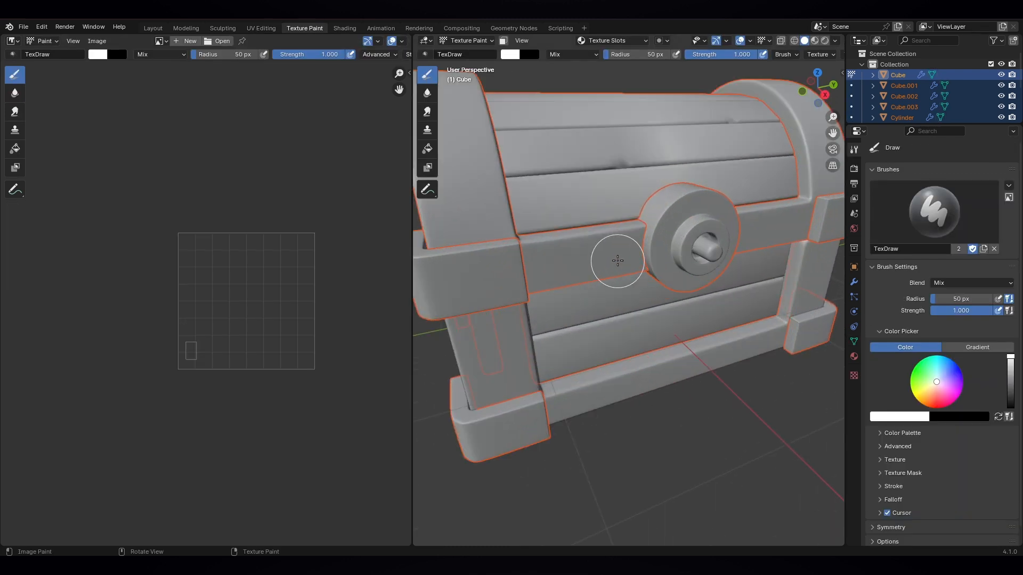
{"action": "scroll", "coordinate": [617, 260], "scroll_direction": "down", "scroll_amount": 4}
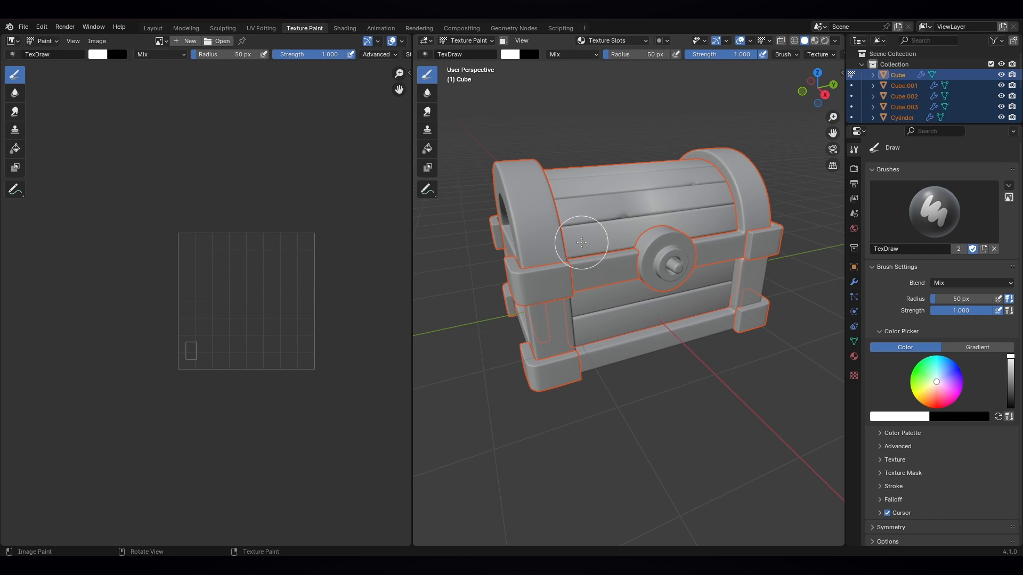
{"action": "right_click", "coordinate": [582, 243]}
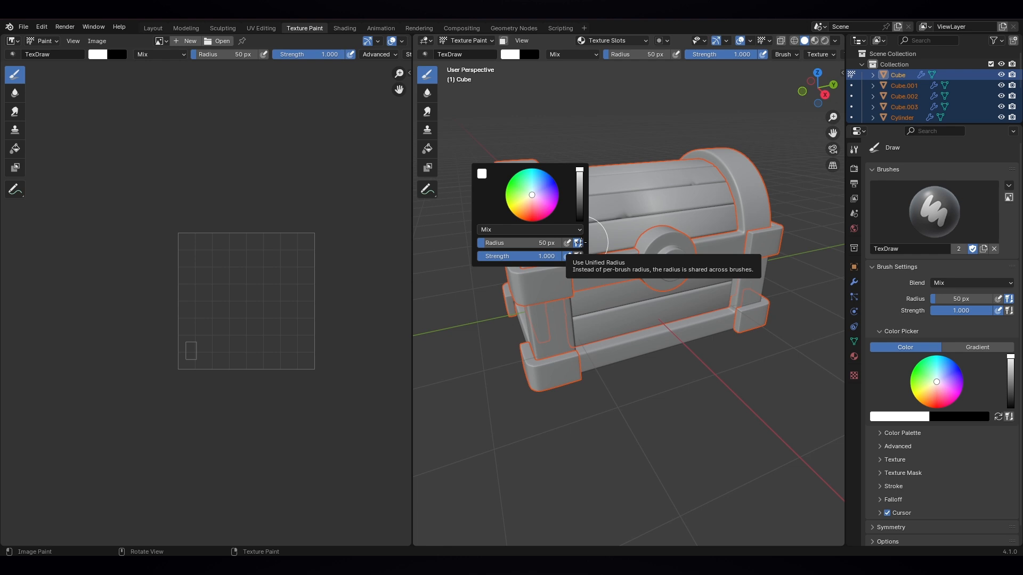
{"action": "left_click", "coordinate": [661, 125]}
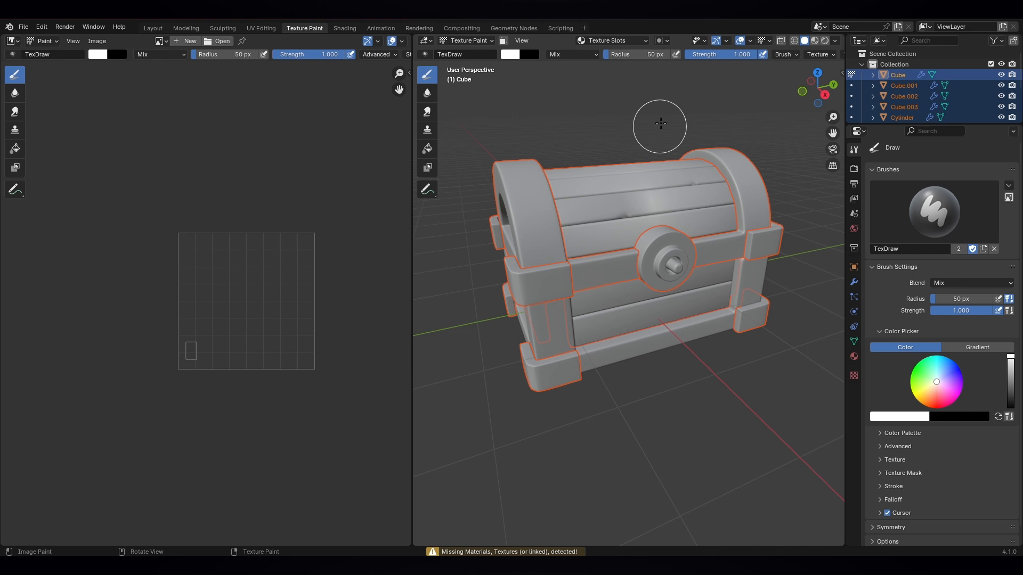
- Make the curved lid planks the active object in Object Mode, then return to Texture Paint mode and try painting them
{"action": "left_click", "coordinate": [465, 41]}
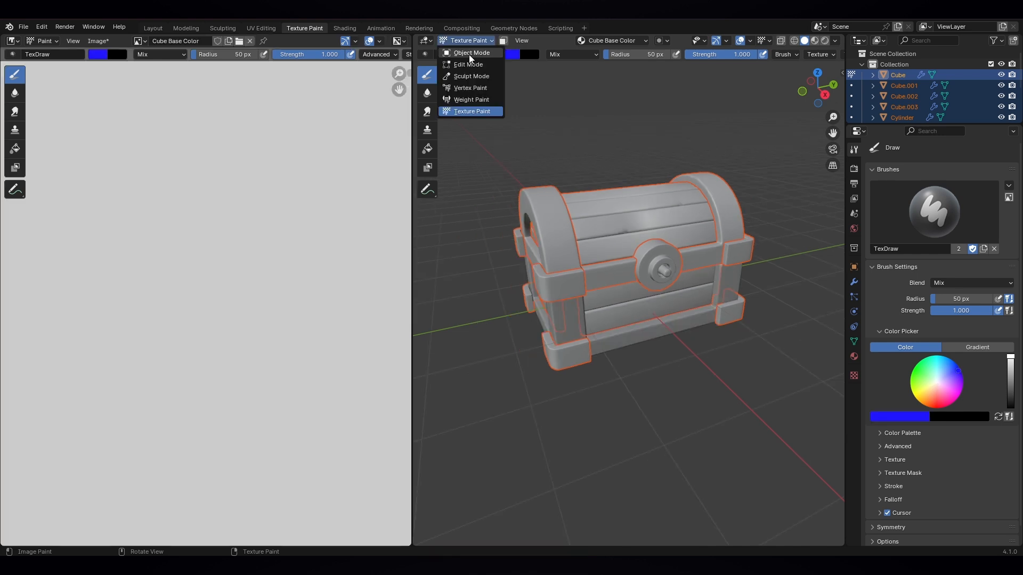
{"action": "left_click", "coordinate": [469, 54]}
{"action": "left_click", "coordinate": [552, 234]}
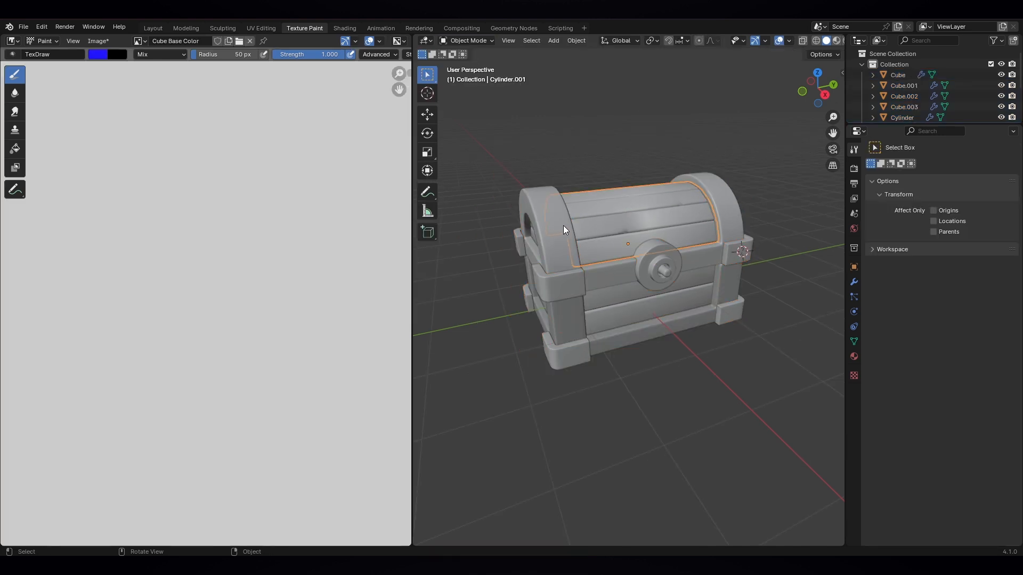
{"action": "left_click", "coordinate": [591, 230]}
{"action": "left_click", "coordinate": [641, 222]}
{"action": "left_click", "coordinate": [467, 40]}
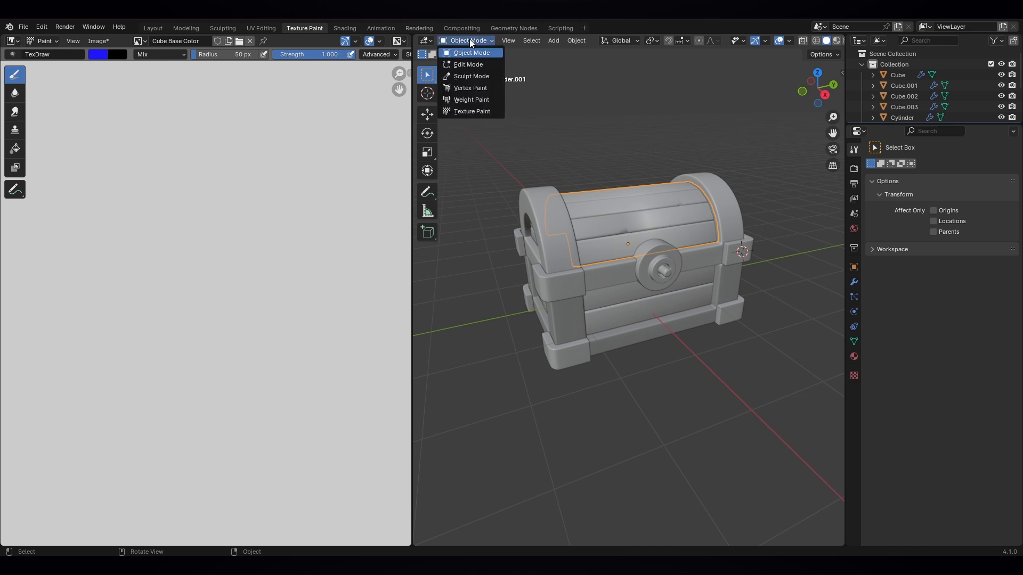
{"action": "left_click", "coordinate": [469, 104]}
{"action": "left_click", "coordinate": [691, 218]}
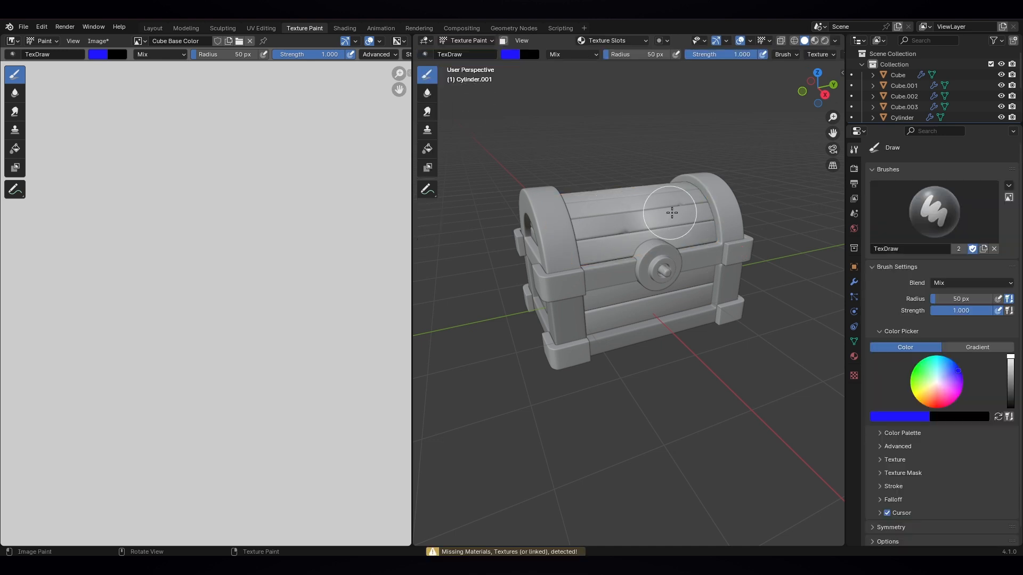
- Add a blank 2048 × 2048 px Base Color paint slot with alpha to the lid planks
{"action": "left_click", "coordinate": [638, 44]}
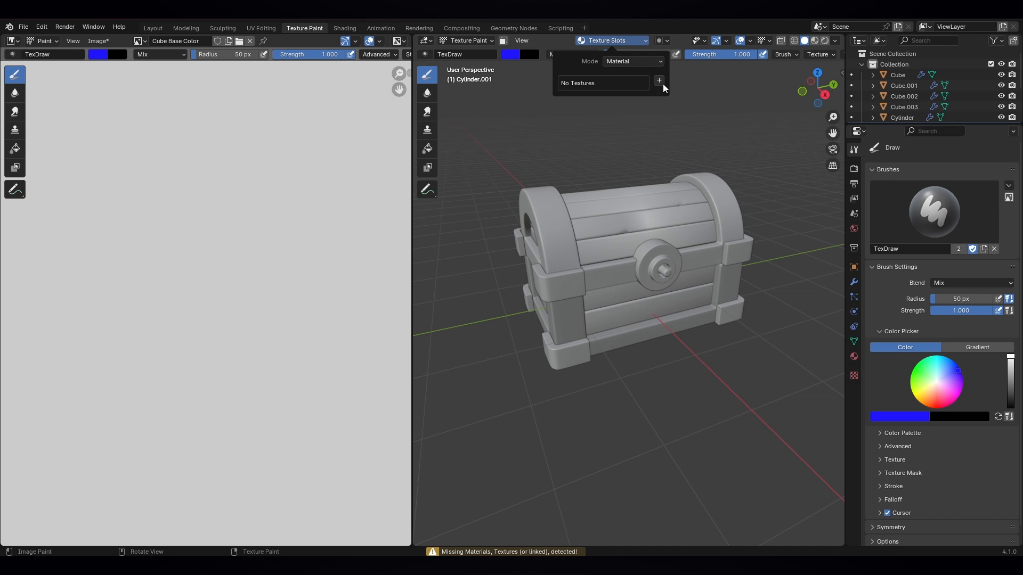
{"action": "left_click", "coordinate": [659, 80]}
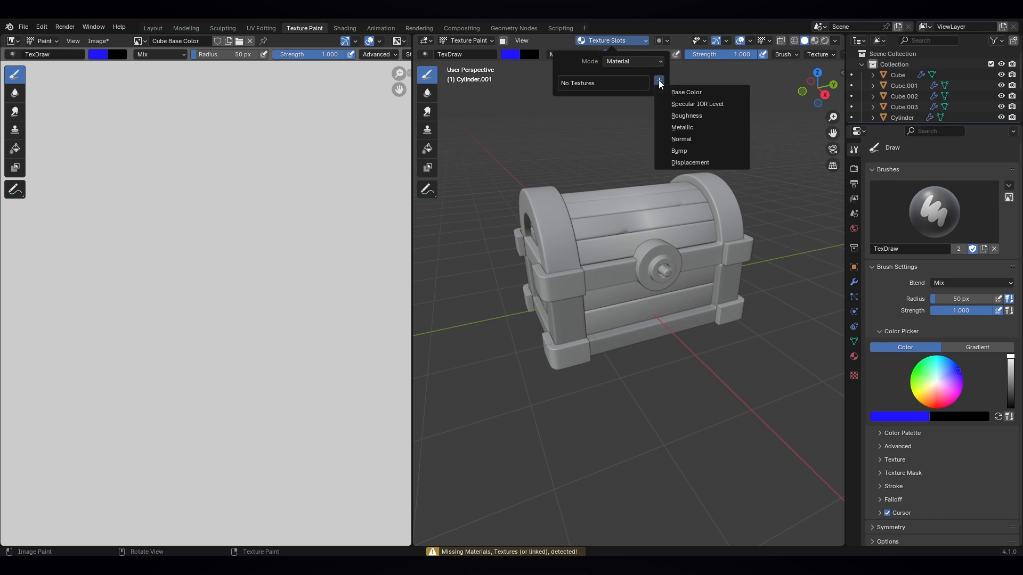
{"action": "left_click", "coordinate": [682, 94]}
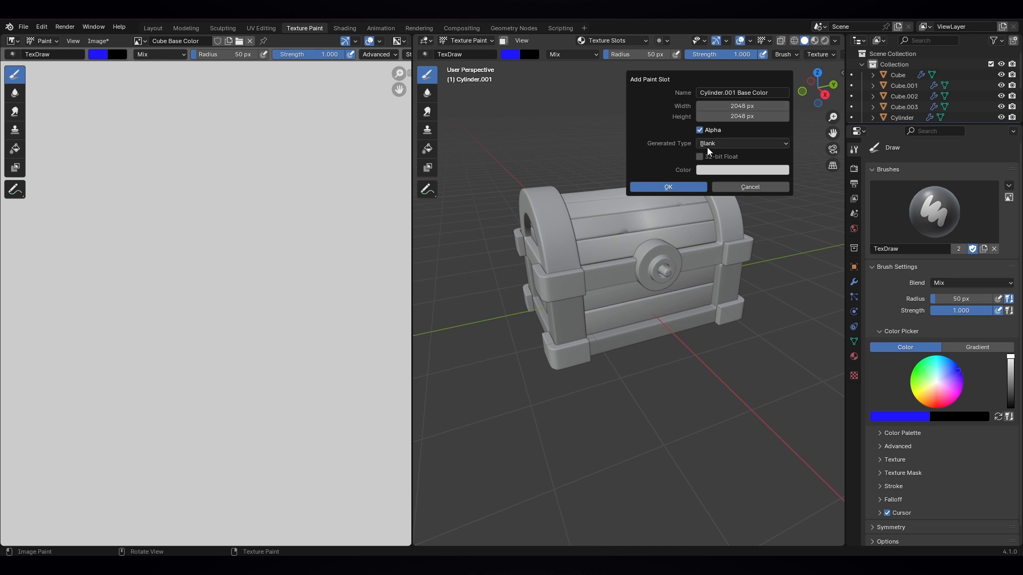
{"action": "left_click", "coordinate": [667, 189]}
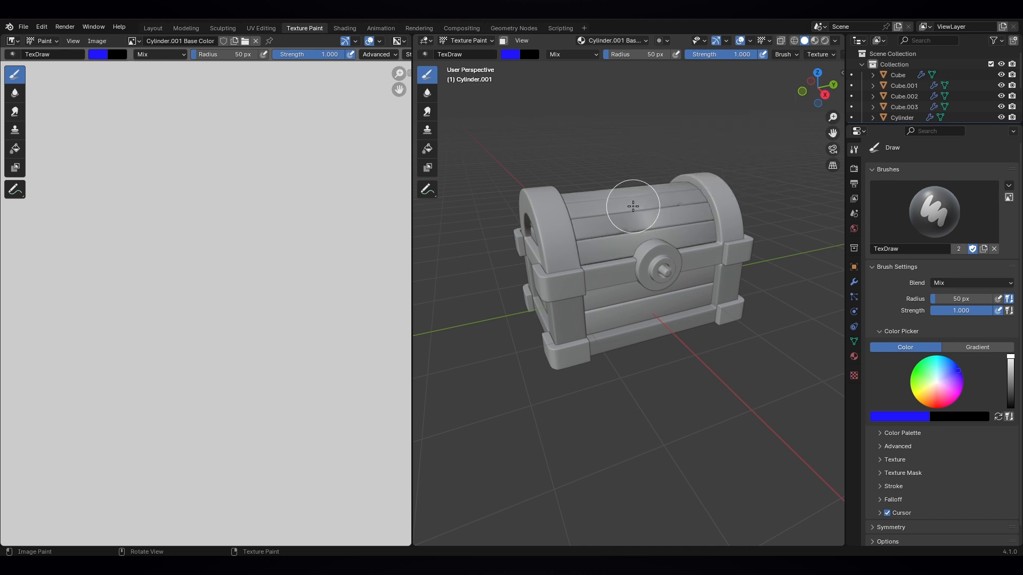
- Try a blue brush stroke across the lid planks and undo it
{"action": "left_click_drag", "start_coordinate": [600, 201], "coordinate": [675, 182]}
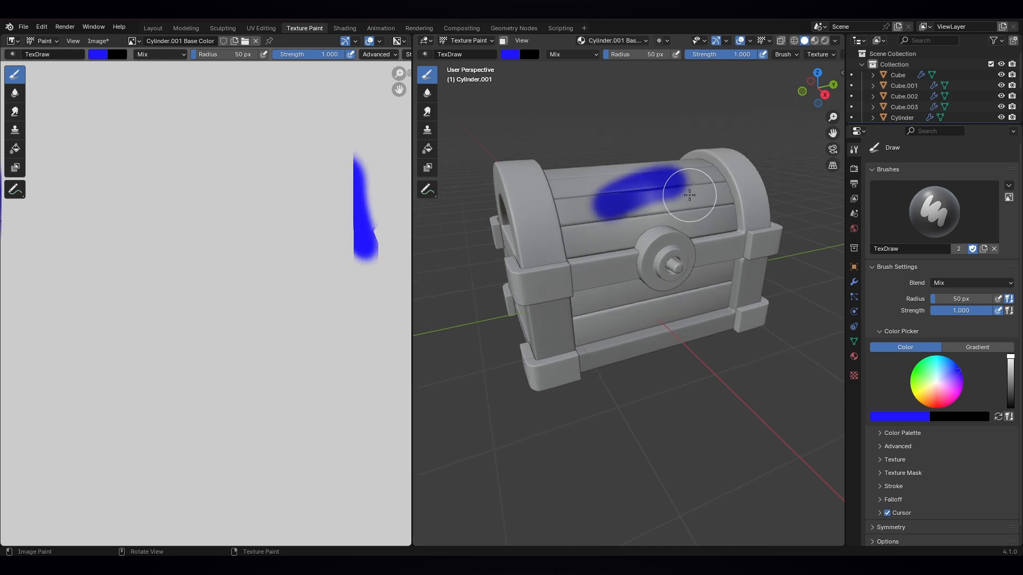
{"action": "key", "text": "ctrl+z"}
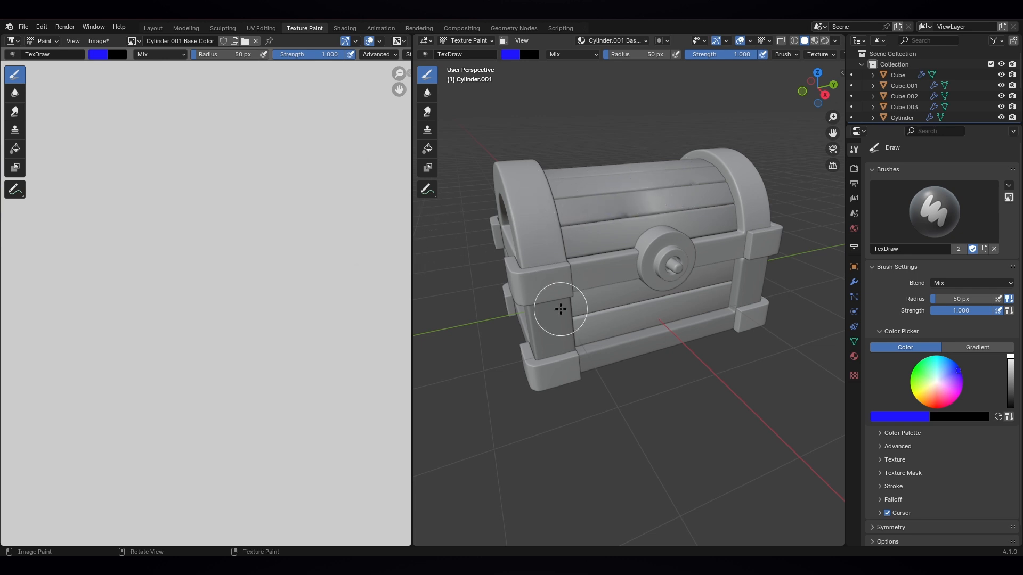
{"action": "right_click", "coordinate": [480, 234]}
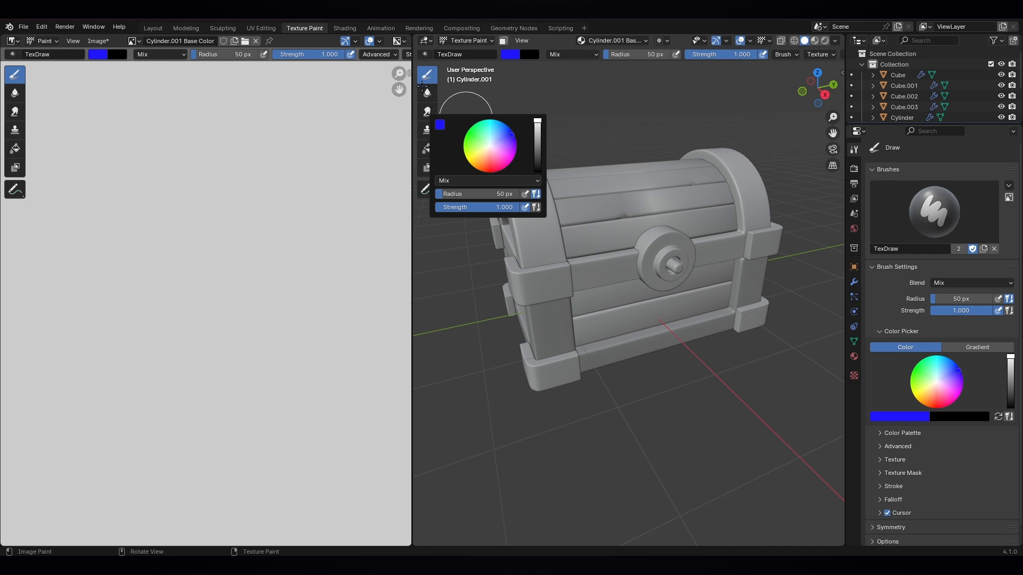
- Fill the lid planks with a dark blue using the Fill tool
{"action": "left_click", "coordinate": [428, 151]}
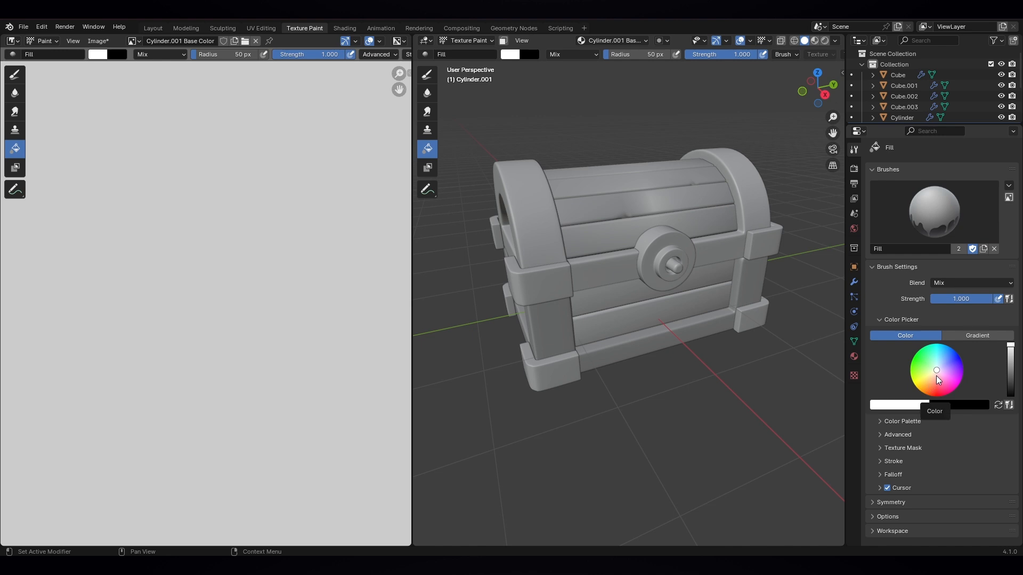
{"action": "left_click_drag", "start_coordinate": [940, 374], "coordinate": [951, 360]}
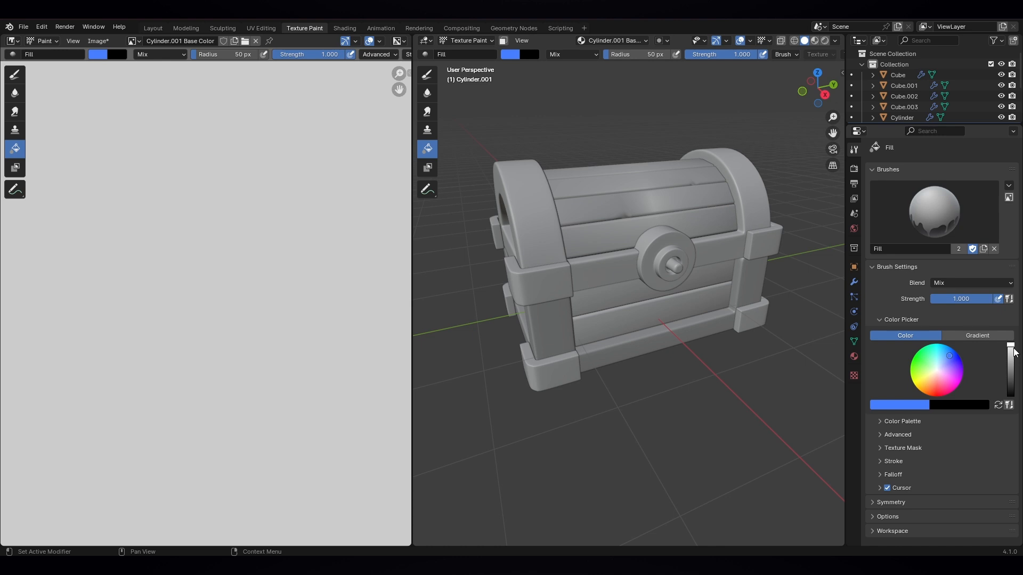
{"action": "left_click_drag", "start_coordinate": [1013, 349], "coordinate": [1007, 362]}
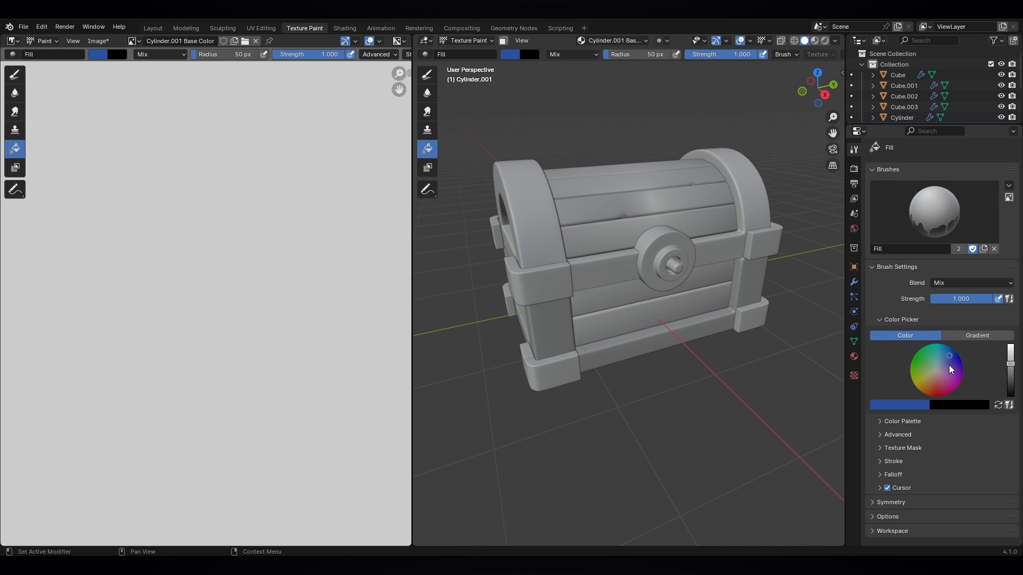
{"action": "left_click", "coordinate": [668, 198]}
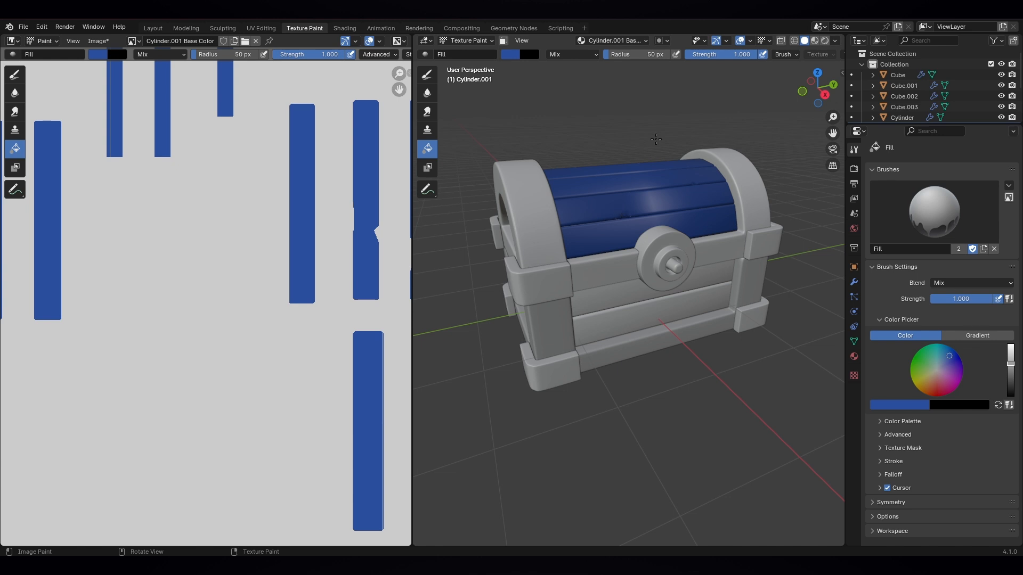
- Make the chest body's planks the active object in Object Mode, then return to Texture Paint mode
{"action": "left_click", "coordinate": [469, 41]}
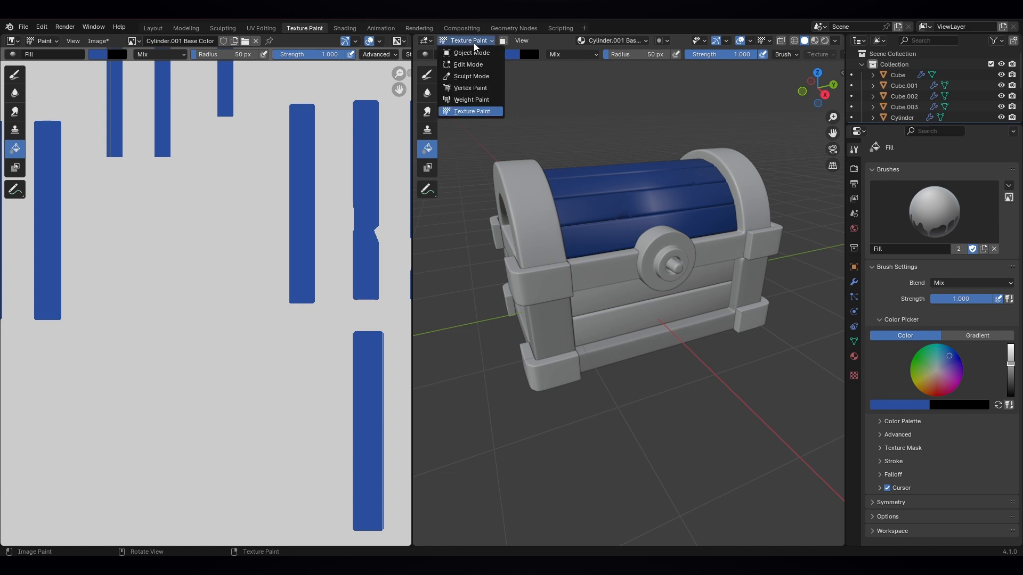
{"action": "left_click", "coordinate": [473, 54]}
{"action": "left_click", "coordinate": [631, 302]}
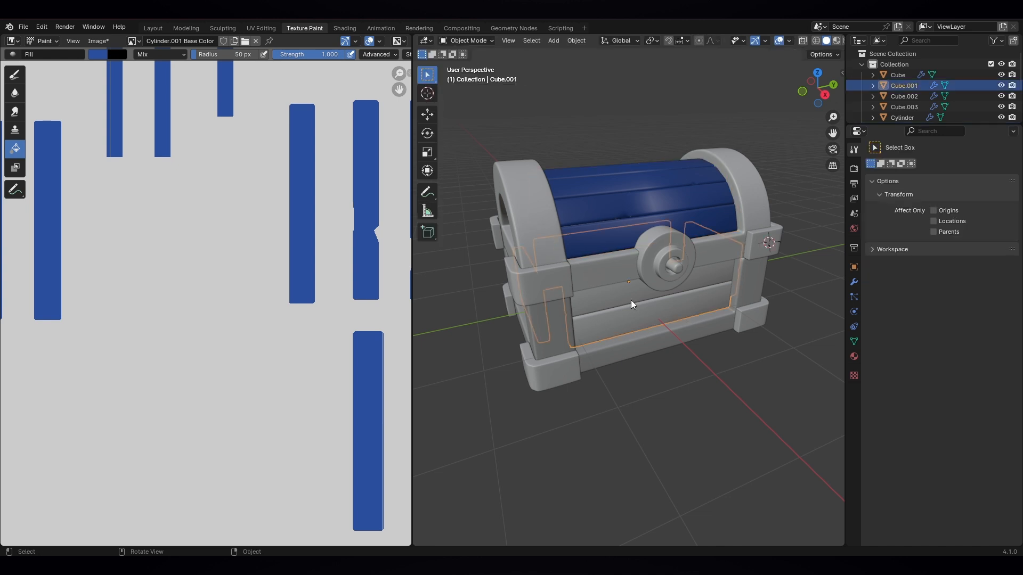
{"action": "left_click", "coordinate": [470, 41]}
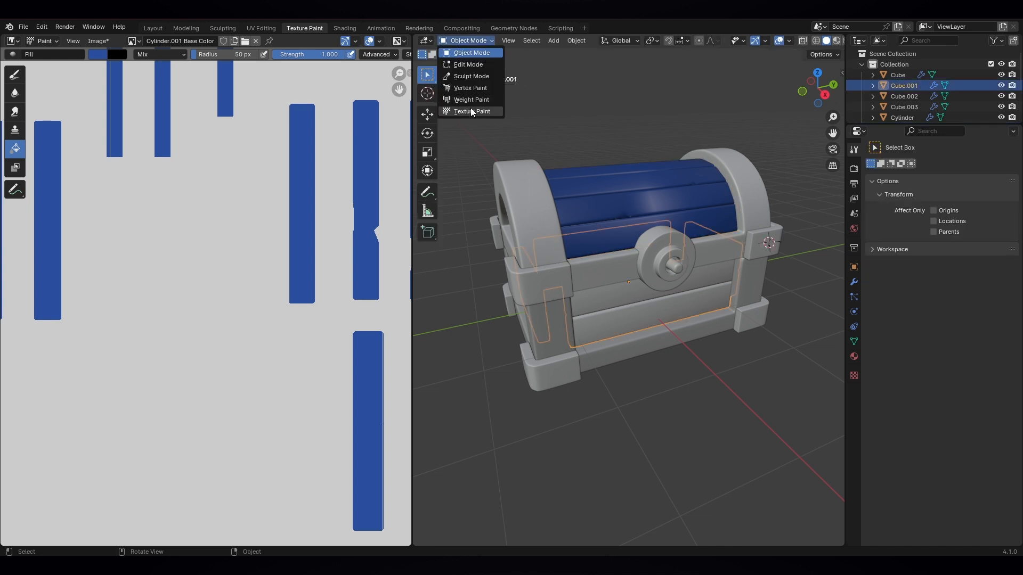
{"action": "left_click", "coordinate": [470, 112]}
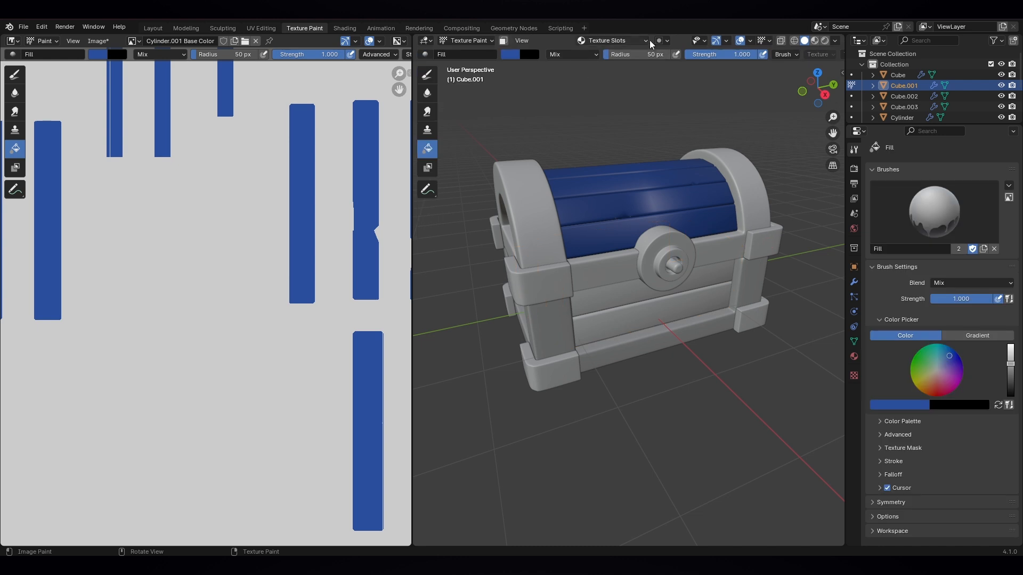
- Add a blank 2048 × 2048 px Base Color paint slot with alpha to the body planks and fill them with dark blue
{"action": "left_click", "coordinate": [638, 41]}
{"action": "left_click", "coordinate": [660, 81]}
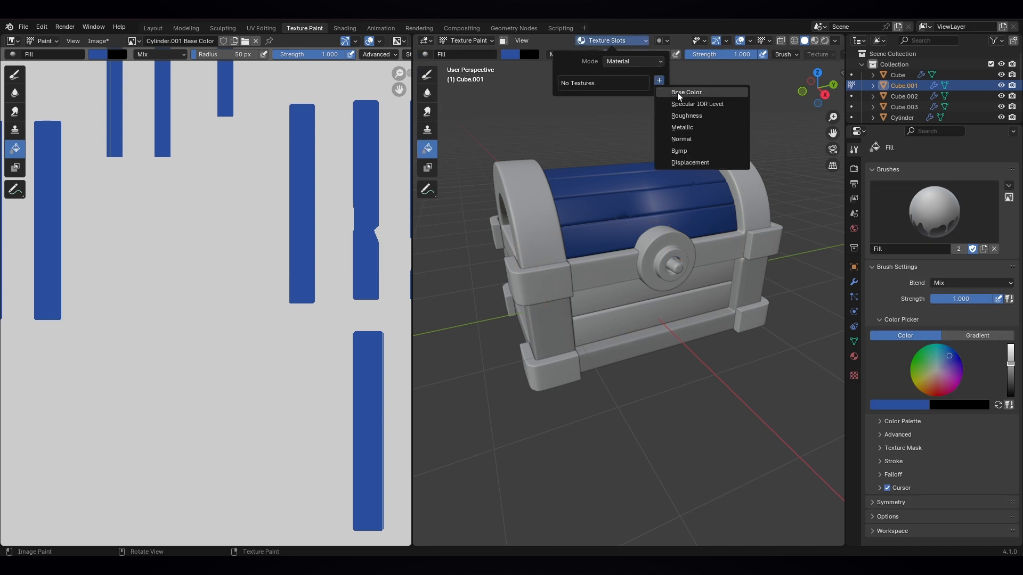
{"action": "left_click", "coordinate": [642, 63]}
{"action": "left_click", "coordinate": [642, 65]}
{"action": "left_click", "coordinate": [660, 82]}
{"action": "left_click", "coordinate": [708, 95]}
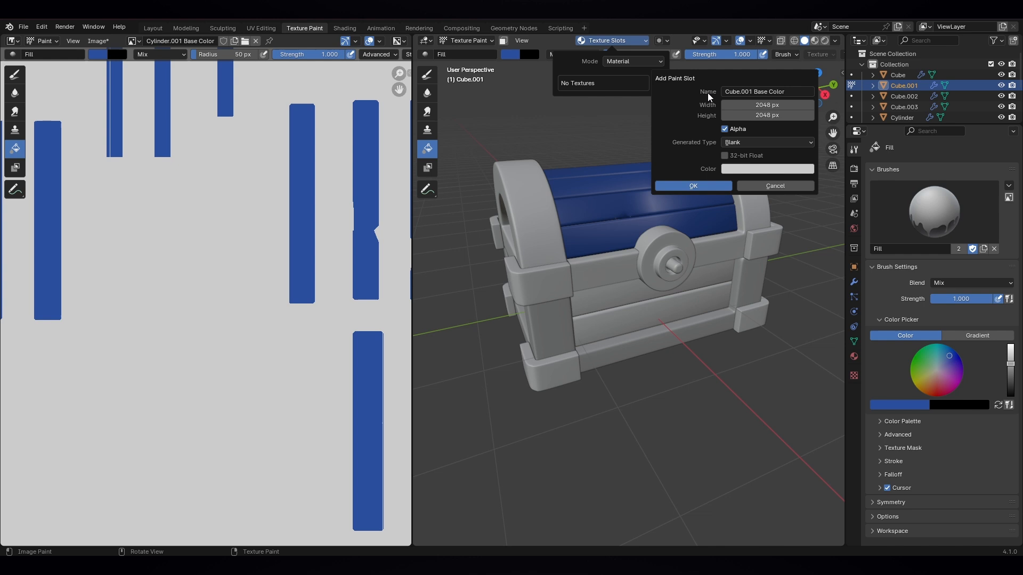
{"action": "left_click", "coordinate": [717, 185]}
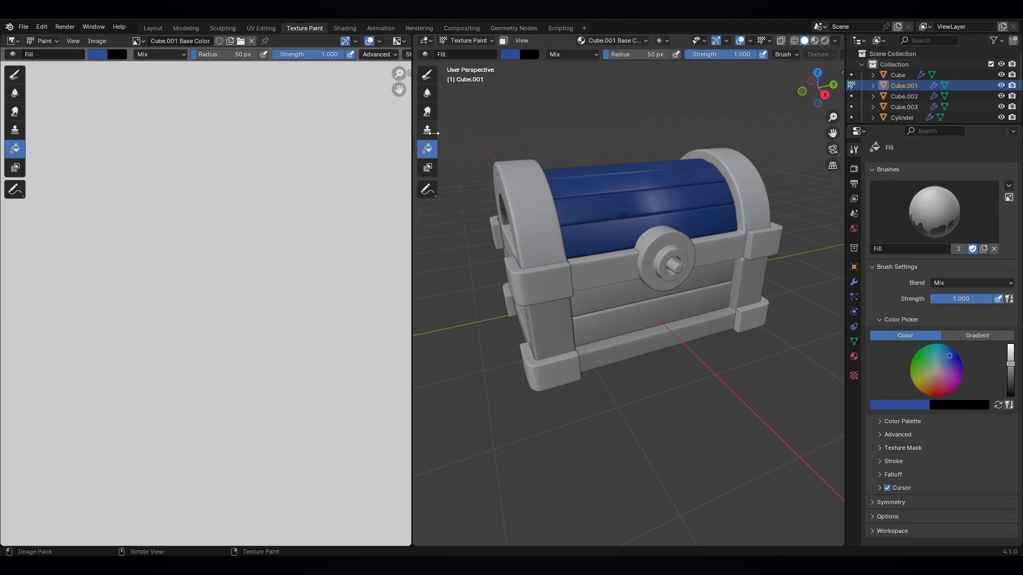
{"action": "left_click", "coordinate": [631, 291]}
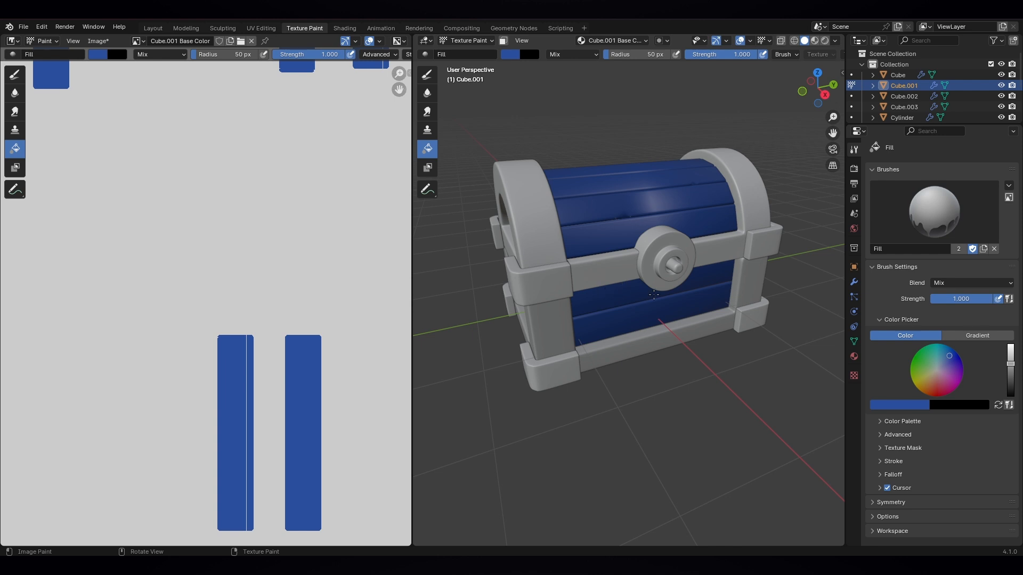
- Make the half-round planks at the lid's ends the active object in Object Mode, then return to Texture Paint mode
{"action": "middle_click_drag", "start_coordinate": [654, 294], "coordinate": [561, 198]}
{"action": "left_click", "coordinate": [465, 40]}
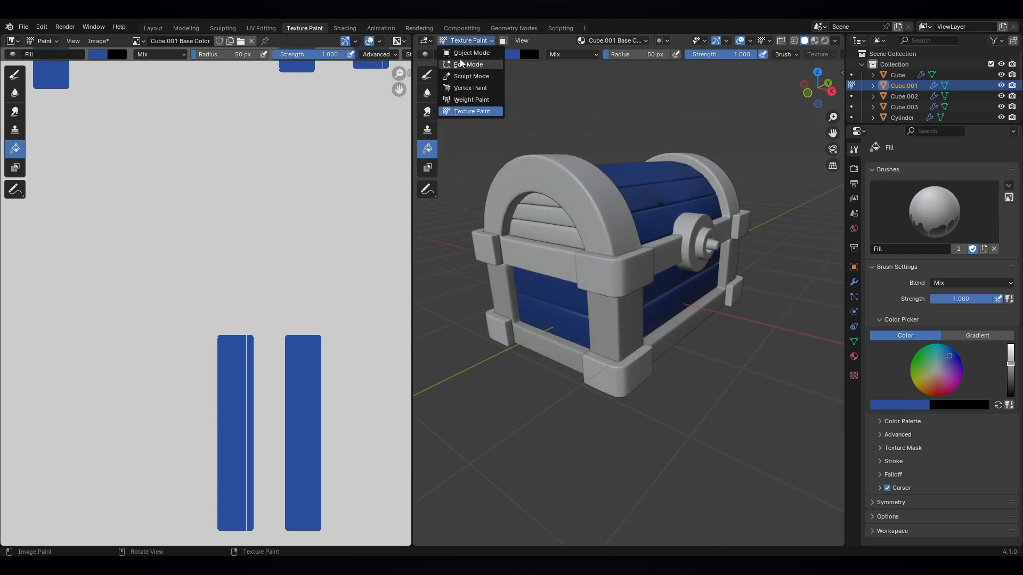
{"action": "left_click", "coordinate": [465, 53]}
{"action": "left_click", "coordinate": [547, 232]}
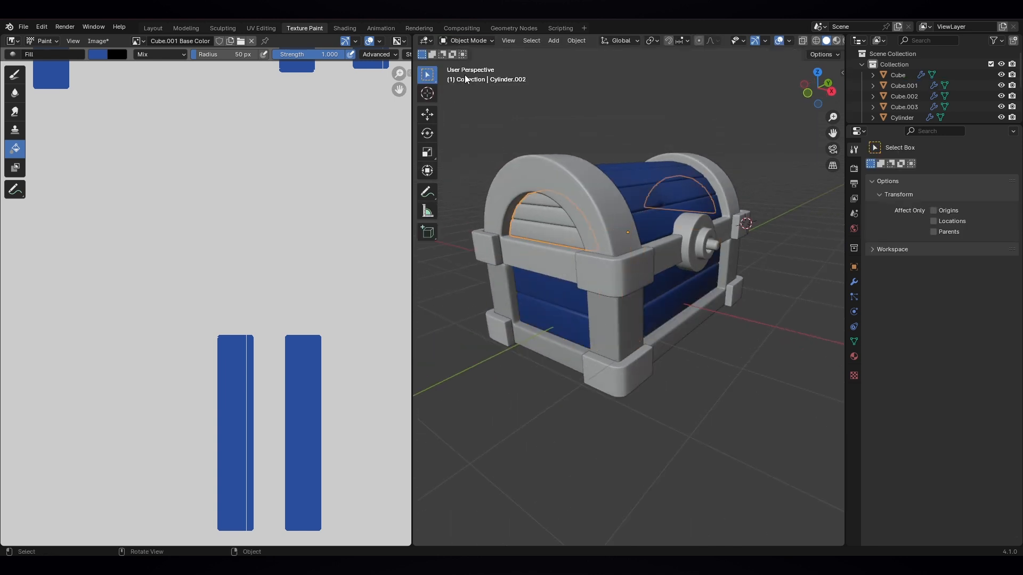
{"action": "left_click", "coordinate": [480, 42]}
{"action": "left_click", "coordinate": [478, 112]}
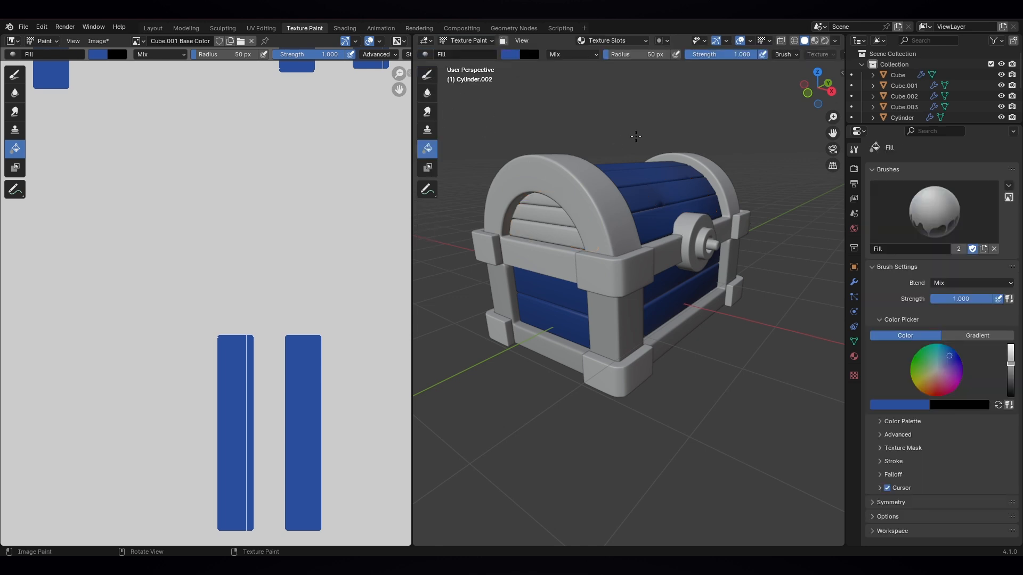
- Add a Base Color paint slot to the lid's half-round end planks and fill them with the same dark blue
{"action": "left_click", "coordinate": [642, 41]}
{"action": "left_click", "coordinate": [666, 79]}
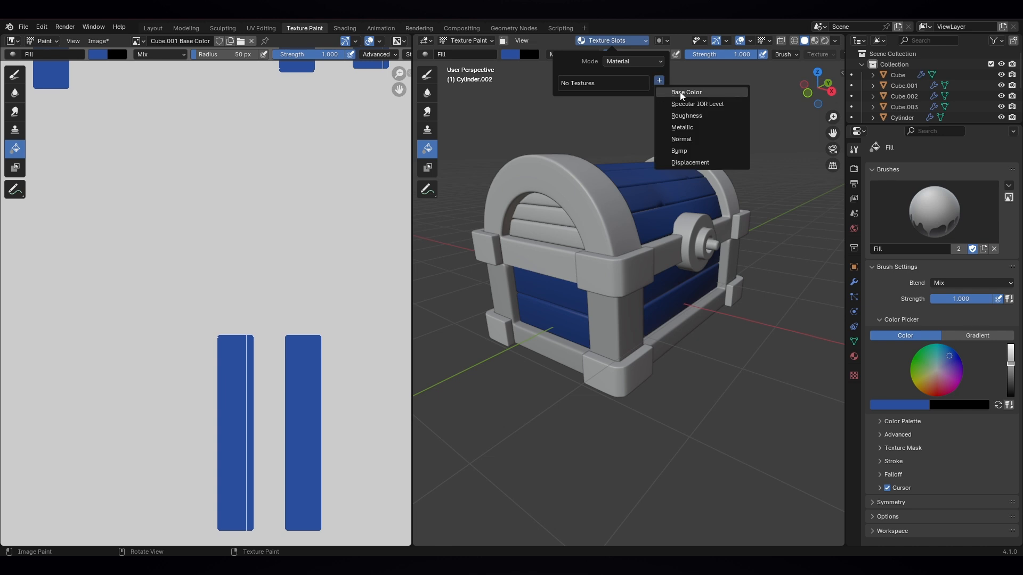
{"action": "left_click", "coordinate": [683, 94]}
{"action": "left_click", "coordinate": [682, 185]}
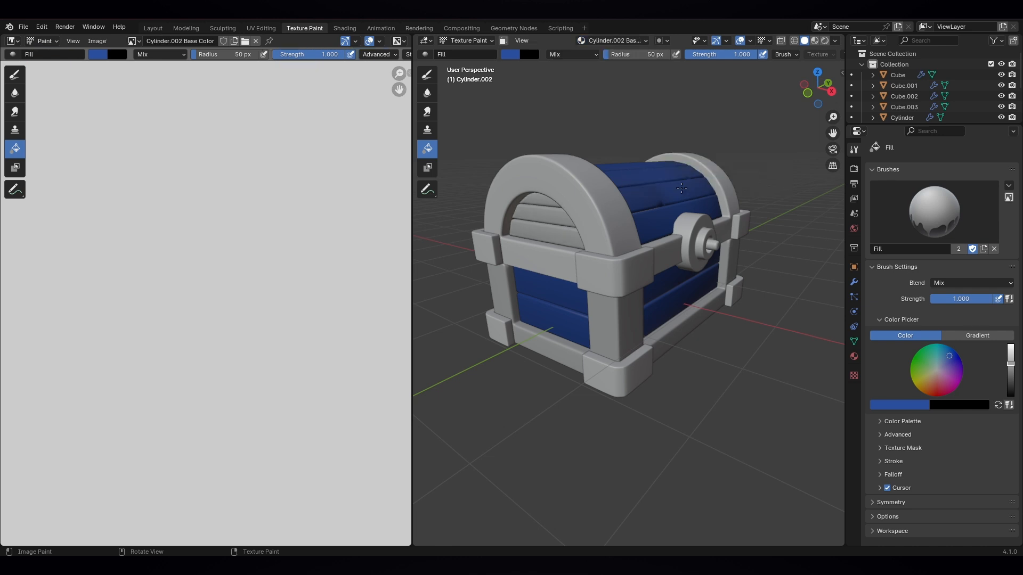
{"action": "left_click", "coordinate": [561, 221]}
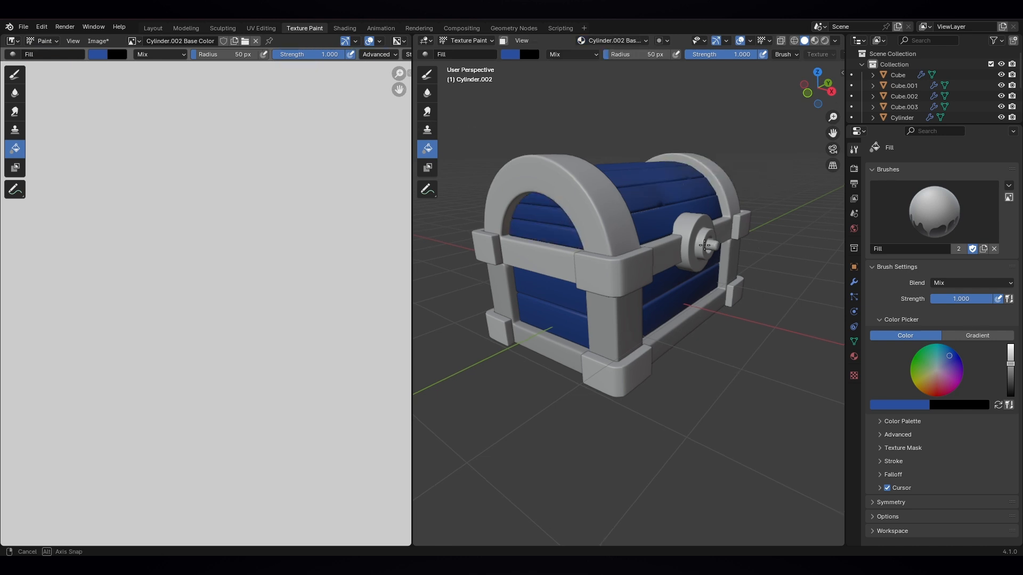
- Make the lid's arched frame the active object in Object Mode, then return to Texture Paint mode
{"action": "mouse_move", "coordinate": [561, 220]}
{"action": "middle_mouse_down"}
{"action": "mouse_move", "coordinate": [549, 242]}
{"action": "mouse_move", "coordinate": [685, 234]}
{"action": "mouse_move", "coordinate": [612, 229]}
{"action": "middle_mouse_up"}
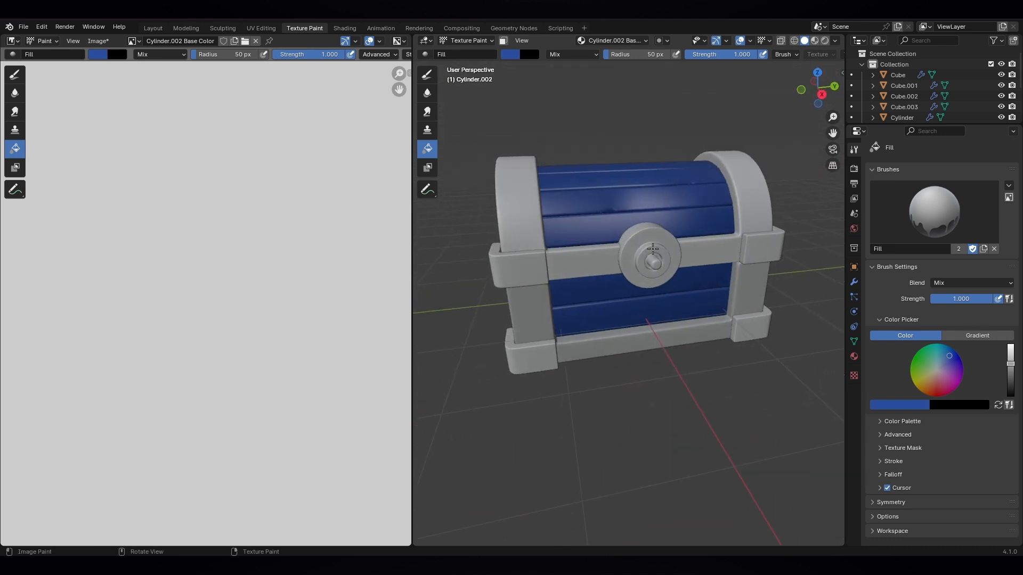
{"action": "left_click", "coordinate": [466, 41]}
{"action": "left_click", "coordinate": [470, 52]}
{"action": "left_click", "coordinate": [546, 219]}
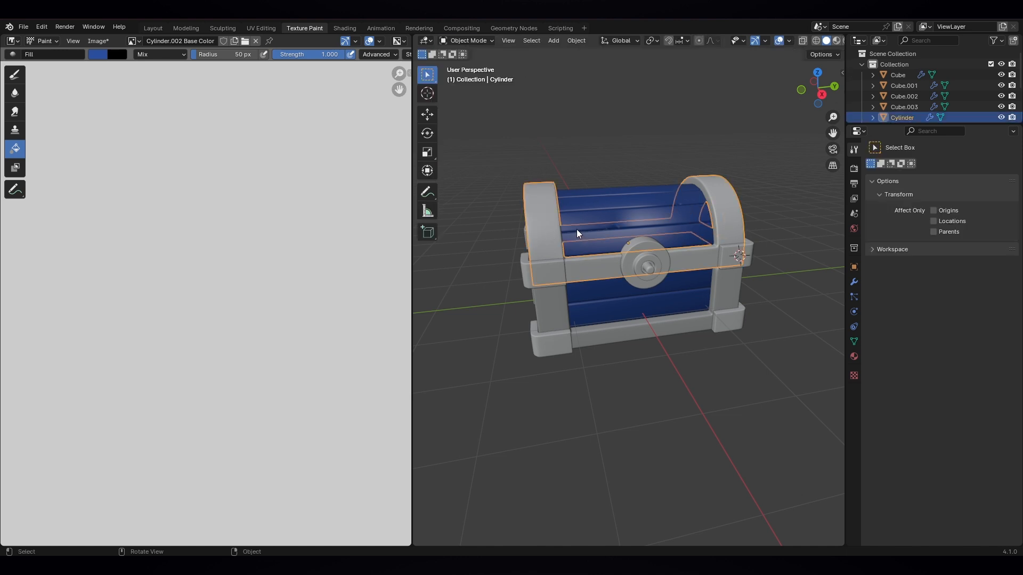
{"action": "middle_click_drag", "start_coordinate": [576, 229], "coordinate": [602, 225]}
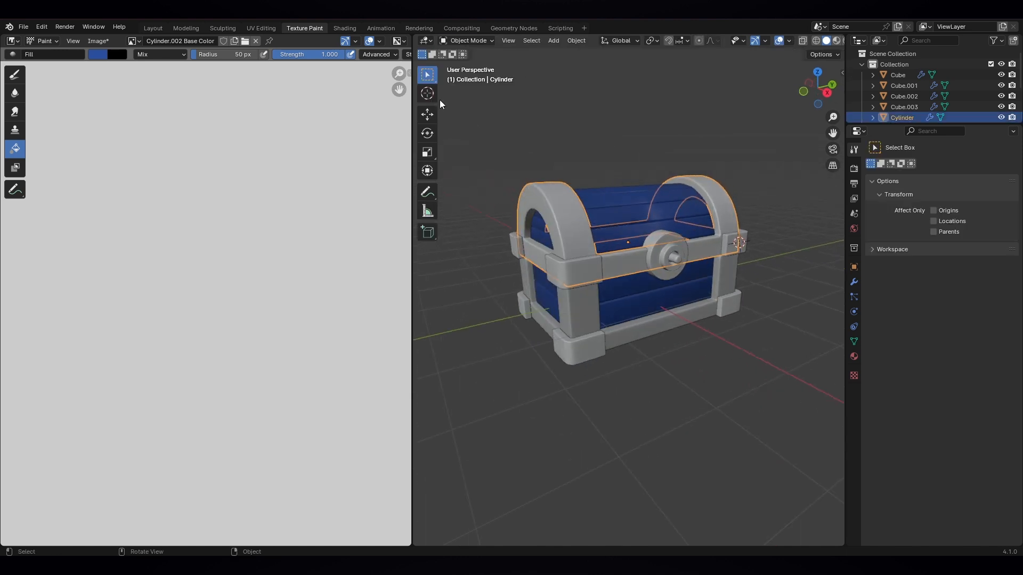
{"action": "left_click", "coordinate": [482, 40]}
{"action": "left_click", "coordinate": [468, 110]}
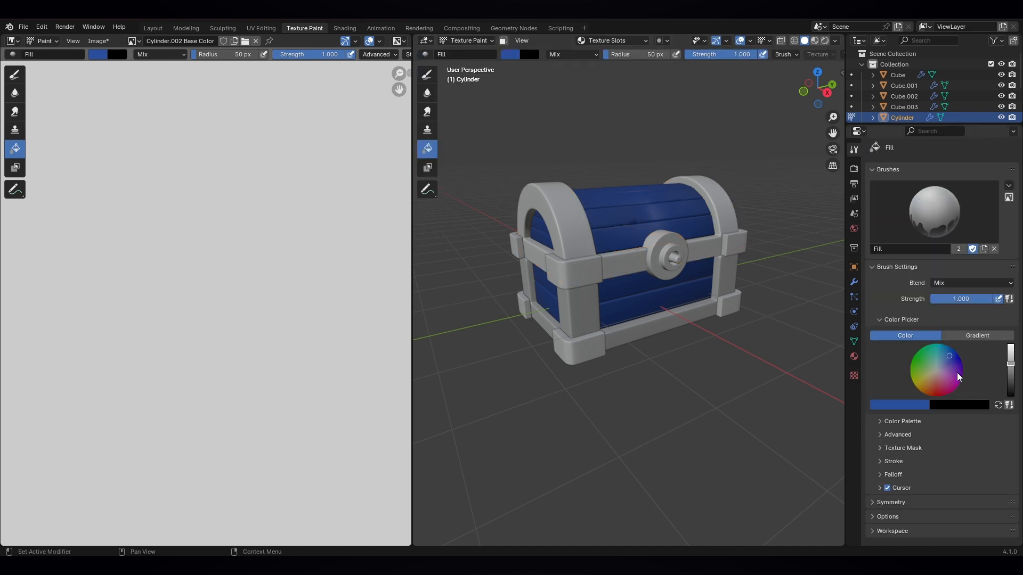
- Create a new color palette and store the current dark blue and a newly picked brown in it
{"action": "left_click", "coordinate": [880, 422]}
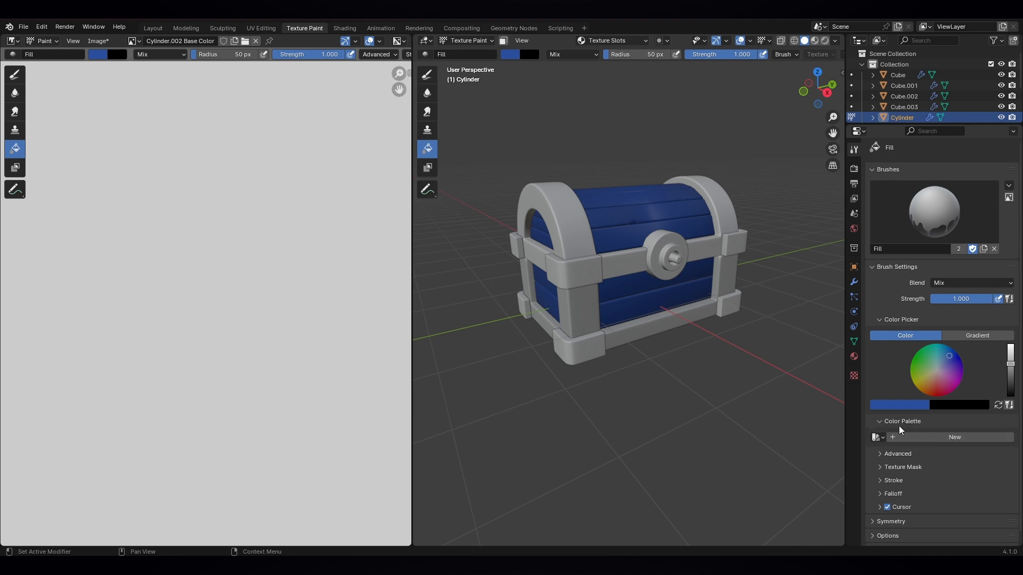
{"action": "left_click", "coordinate": [944, 438]}
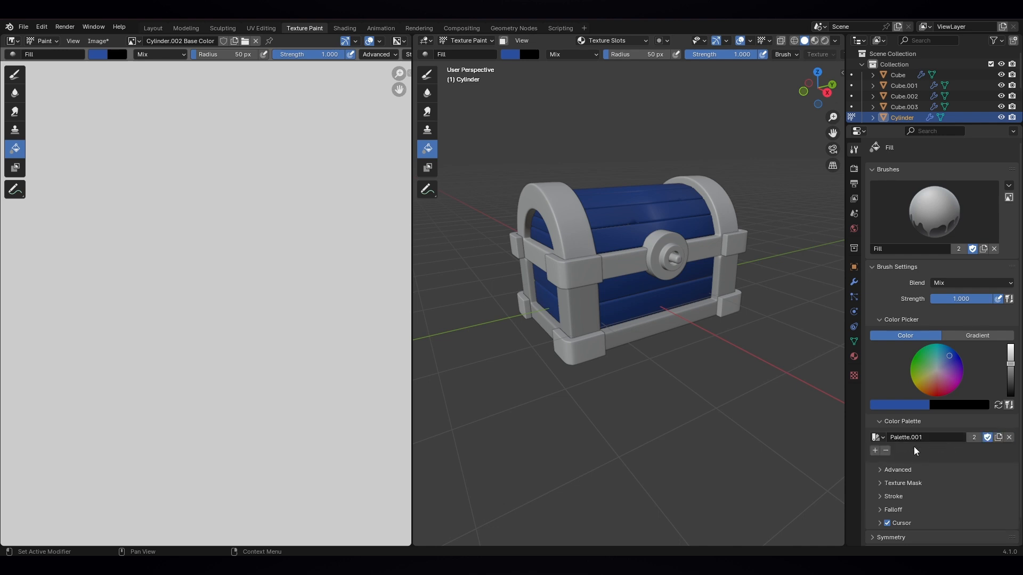
{"action": "left_click", "coordinate": [876, 451]}
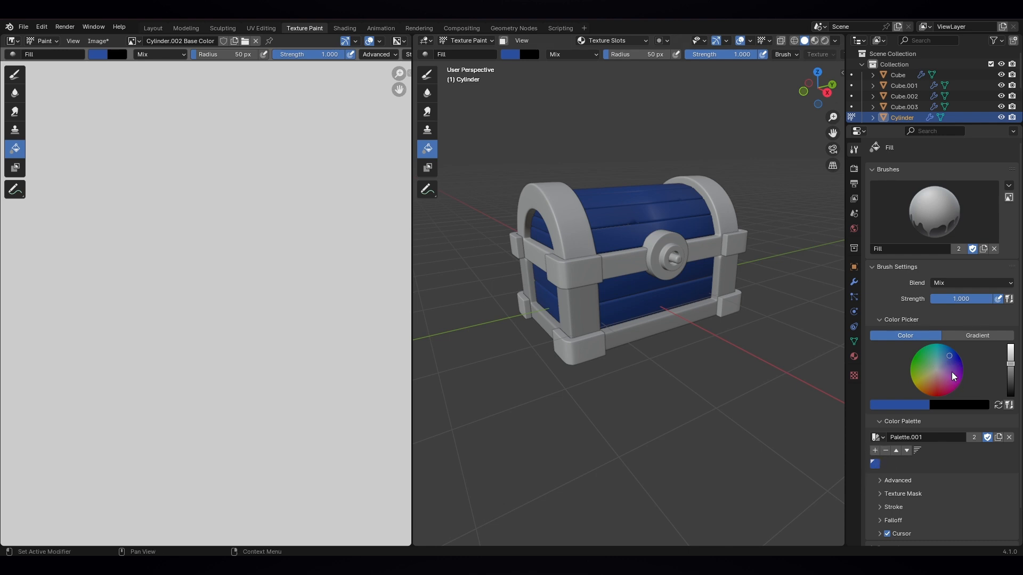
{"action": "left_click_drag", "start_coordinate": [950, 360], "coordinate": [926, 384]}
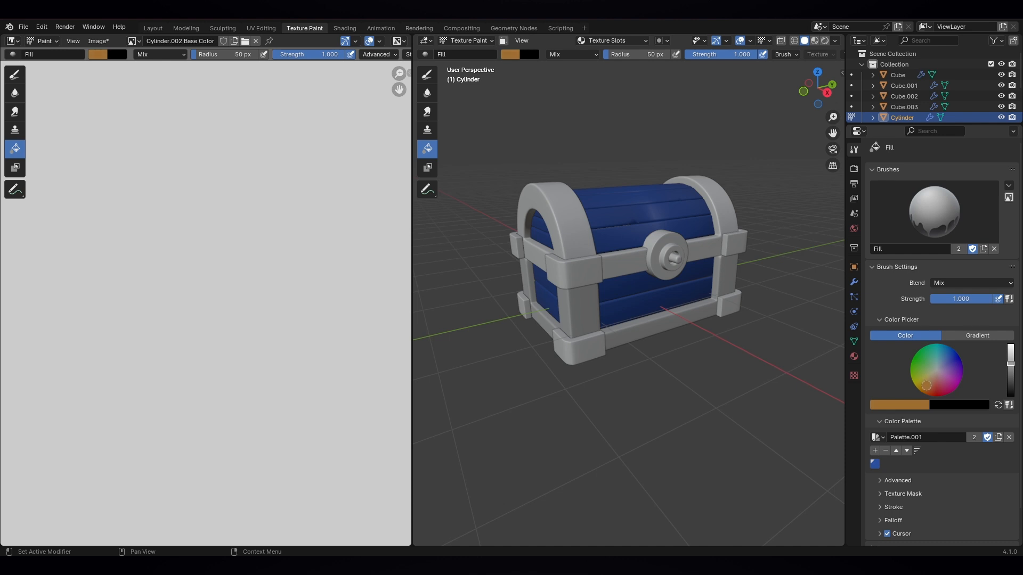
{"action": "left_click", "coordinate": [875, 451]}
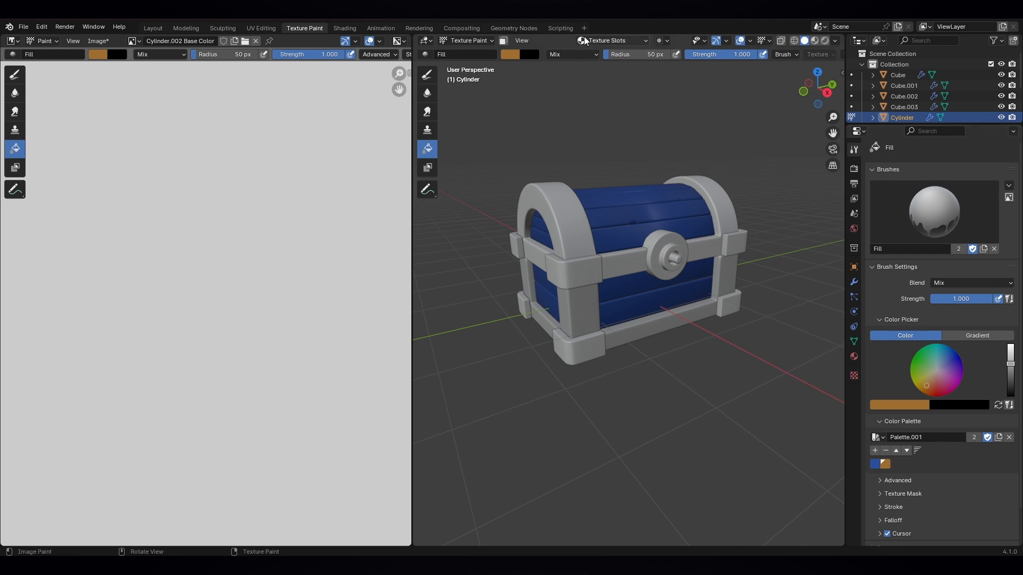
- Add a Base Color paint slot to the lid's arched frame and fill the frame with brown
{"action": "left_click", "coordinate": [559, 222]}
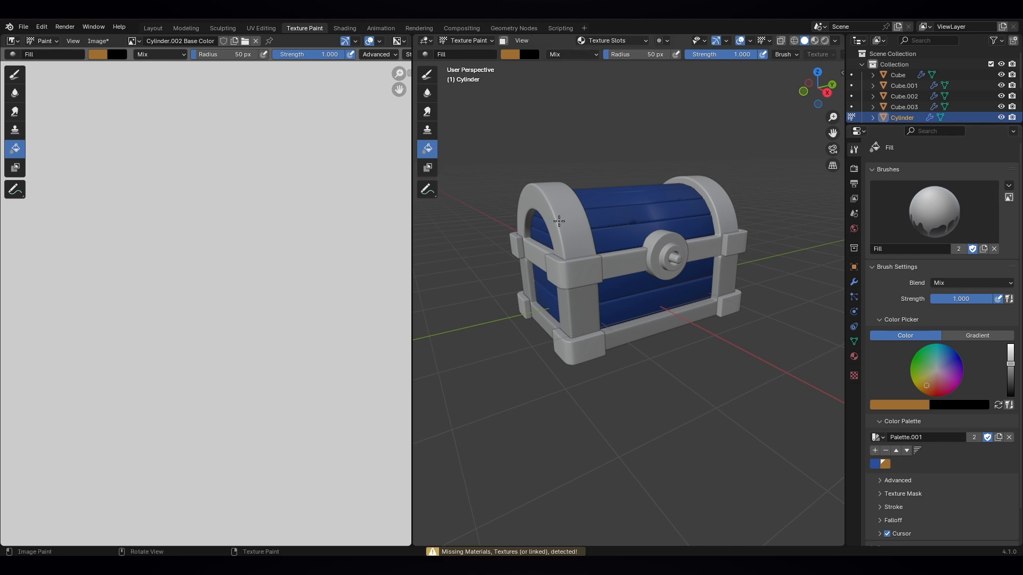
{"action": "left_click", "coordinate": [642, 41]}
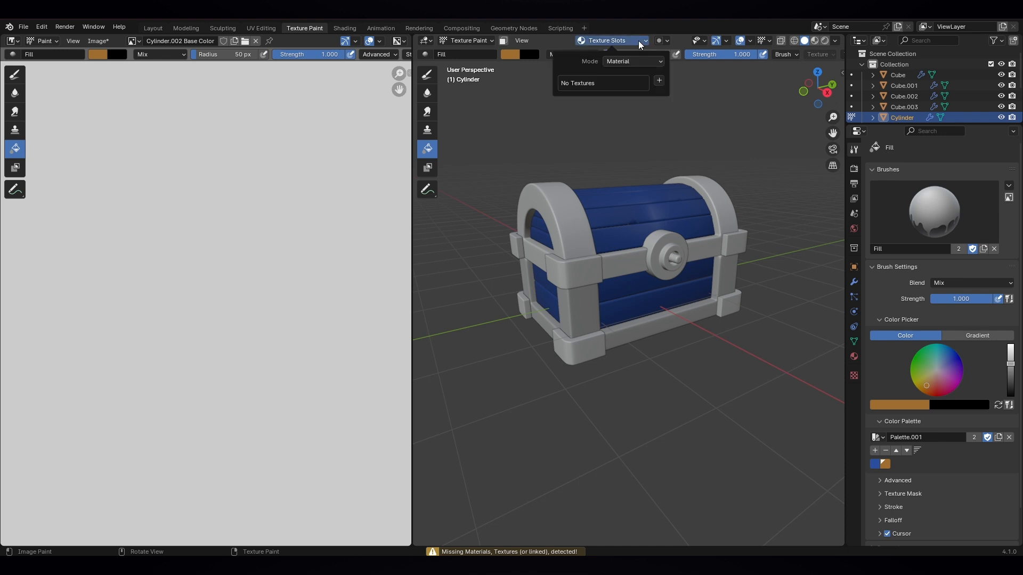
{"action": "left_click", "coordinate": [659, 83]}
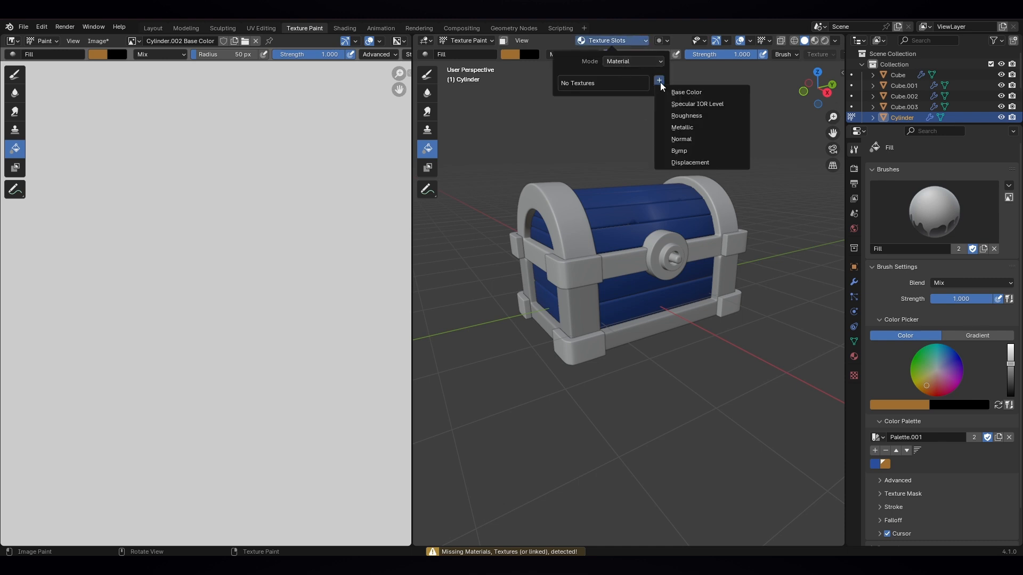
{"action": "left_click", "coordinate": [692, 93]}
{"action": "left_click", "coordinate": [676, 191]}
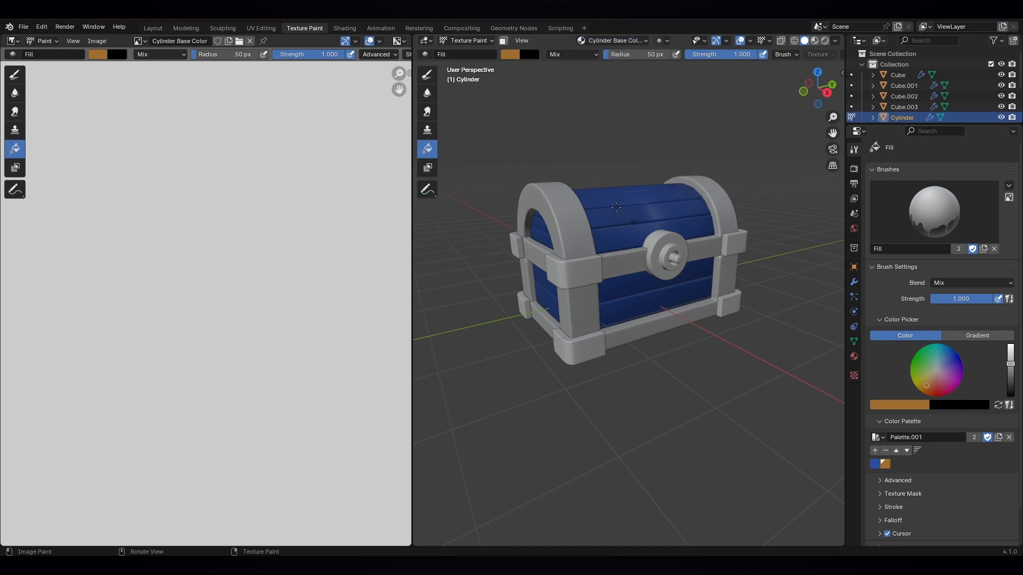
{"action": "left_click", "coordinate": [568, 212]}
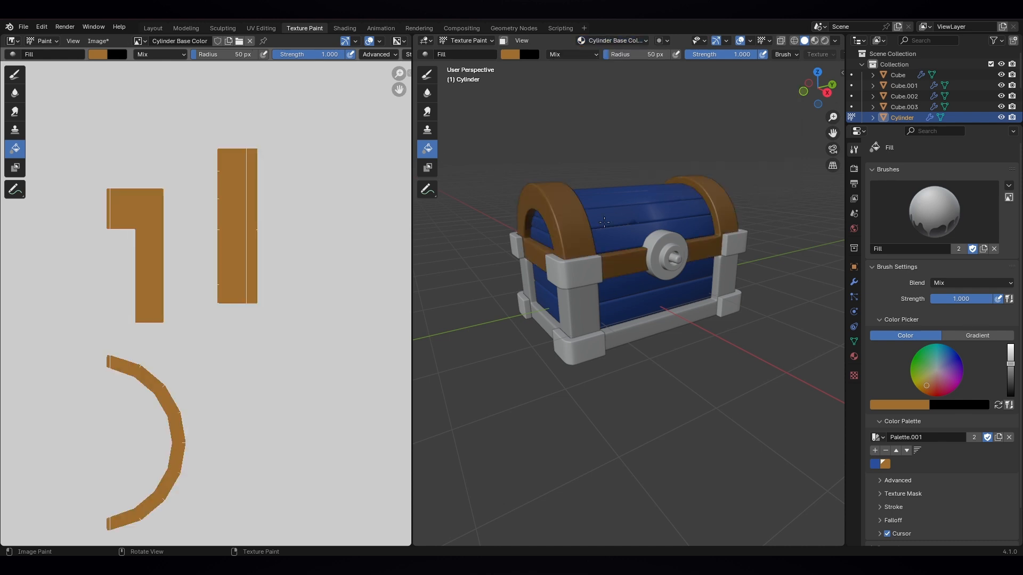
- Brighten the brown to a light orange, store it in the palette and refill the lid's arched frame with it
{"action": "middle_click_drag", "start_coordinate": [589, 229], "coordinate": [563, 226]}
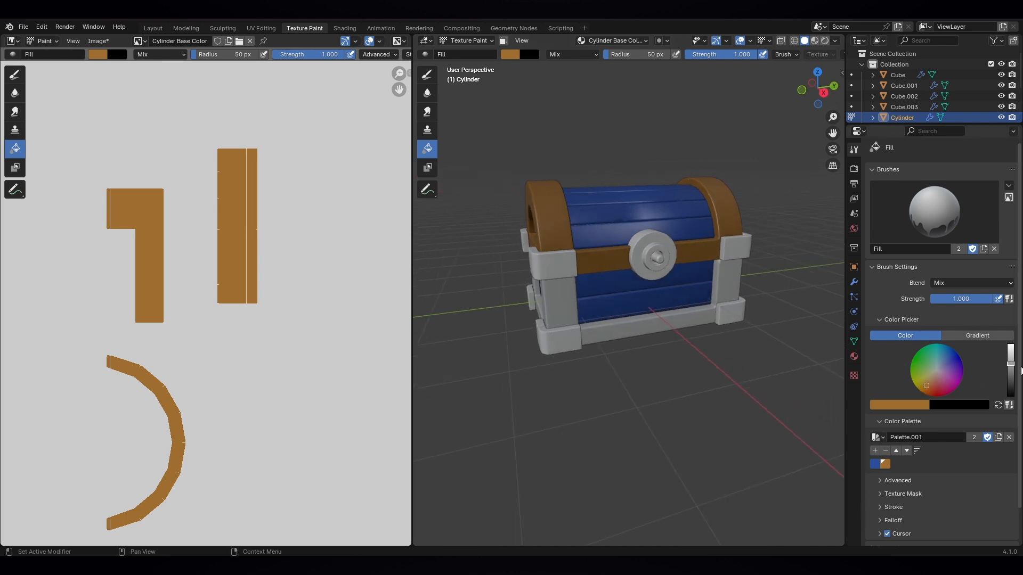
{"action": "left_click_drag", "start_coordinate": [1010, 364], "coordinate": [1010, 356]}
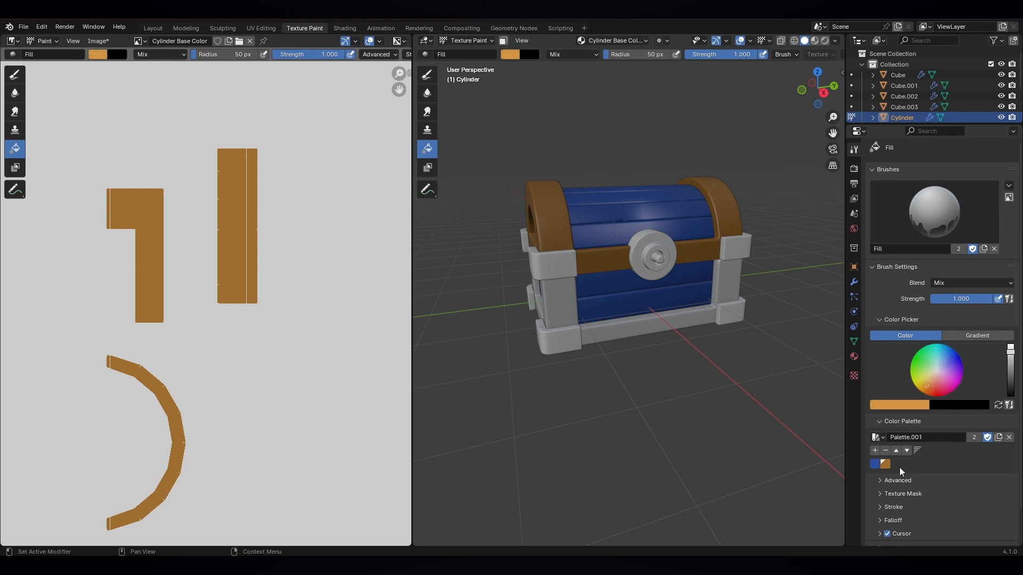
{"action": "left_click", "coordinate": [874, 451]}
{"action": "left_click", "coordinate": [551, 225]}
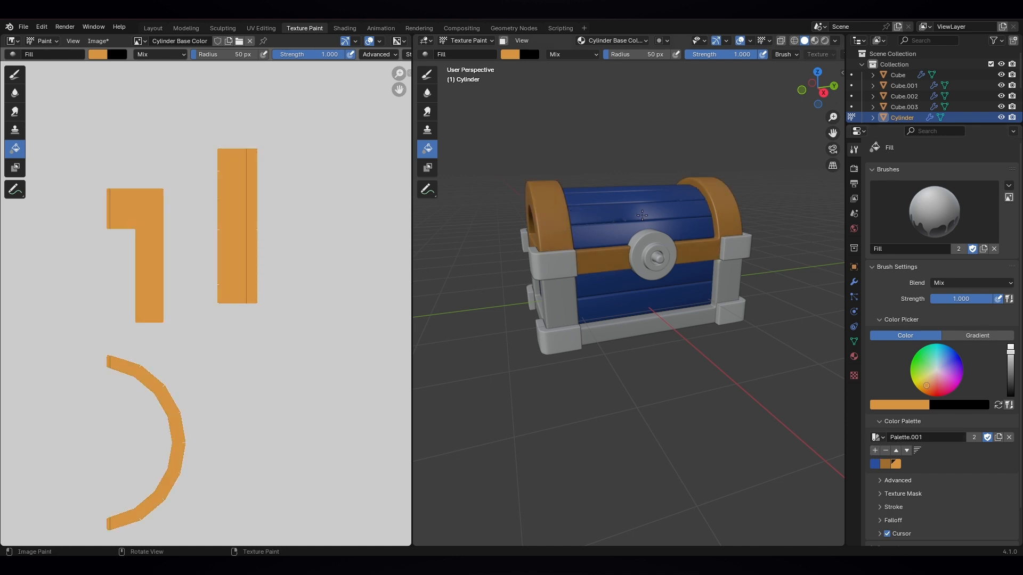
- Make the lower body's frame the active object in Object Mode, then return to Texture Paint mode
{"action": "left_click", "coordinate": [460, 43]}
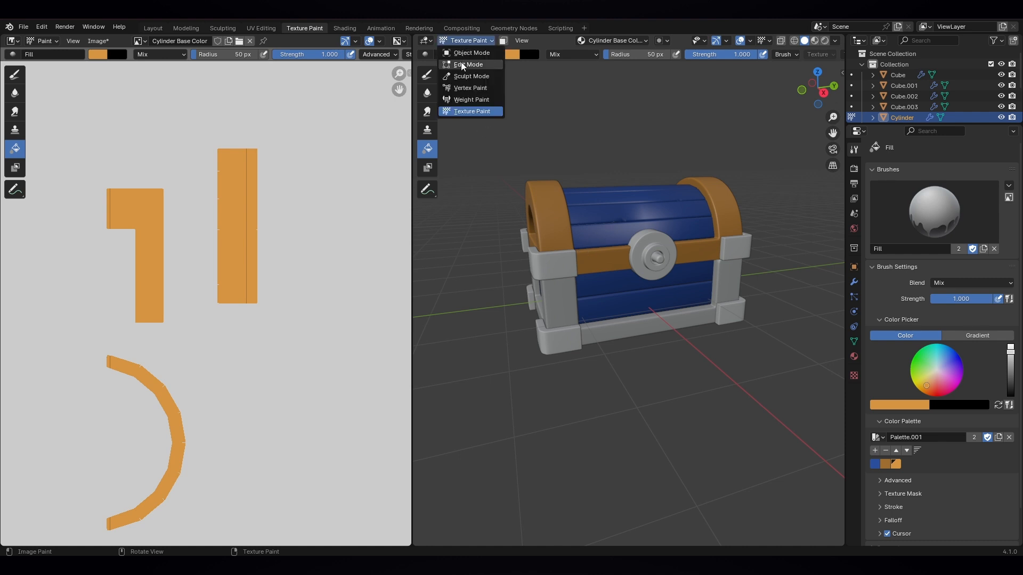
{"action": "left_click", "coordinate": [462, 52]}
{"action": "left_click", "coordinate": [561, 312]}
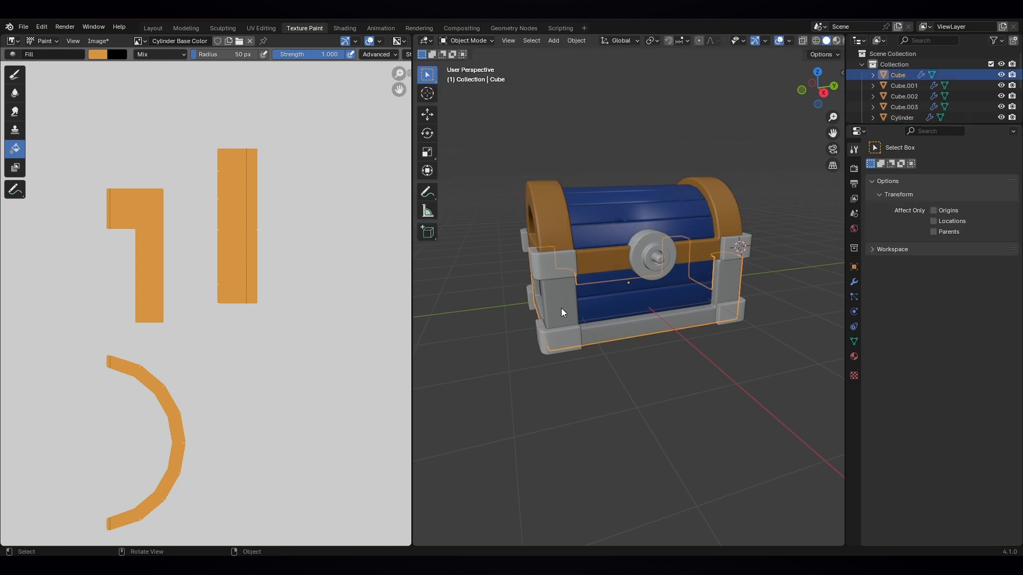
{"action": "left_click", "coordinate": [478, 40]}
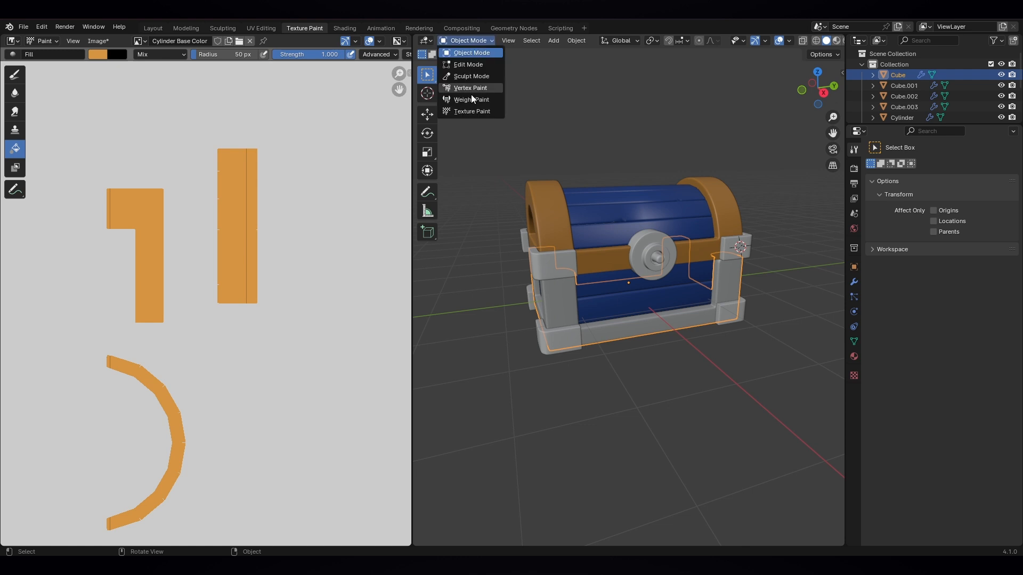
{"action": "left_click", "coordinate": [467, 111]}
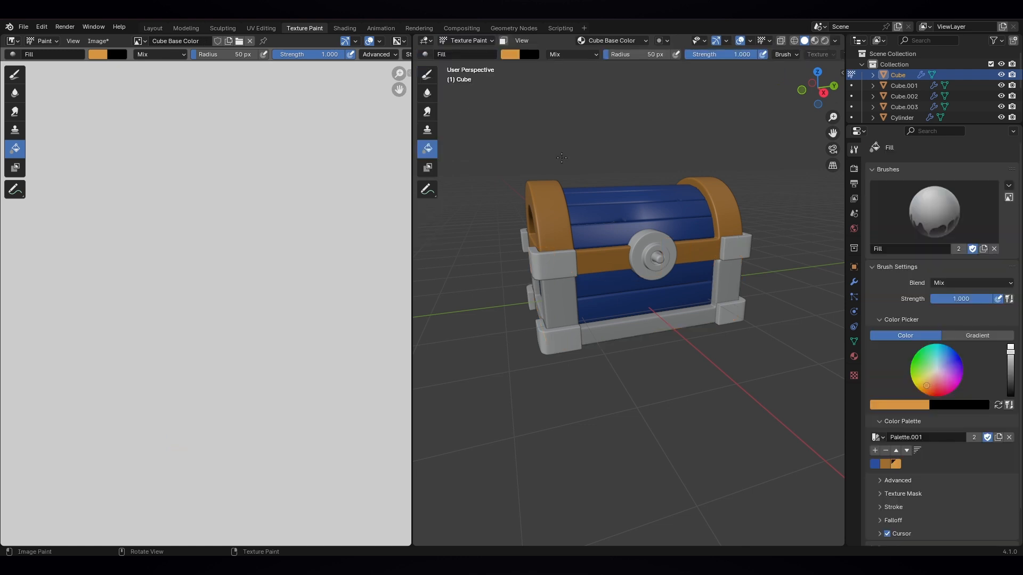
- Add a Base Color paint slot to the lower body's frame and fill the frame with the light orange
{"action": "left_click", "coordinate": [620, 40]}
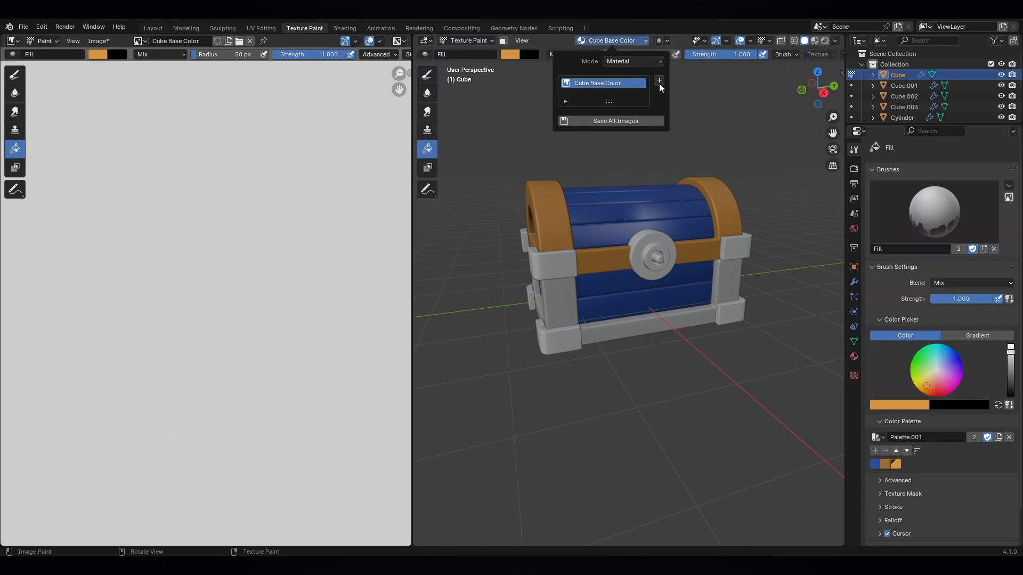
{"action": "left_click", "coordinate": [659, 81]}
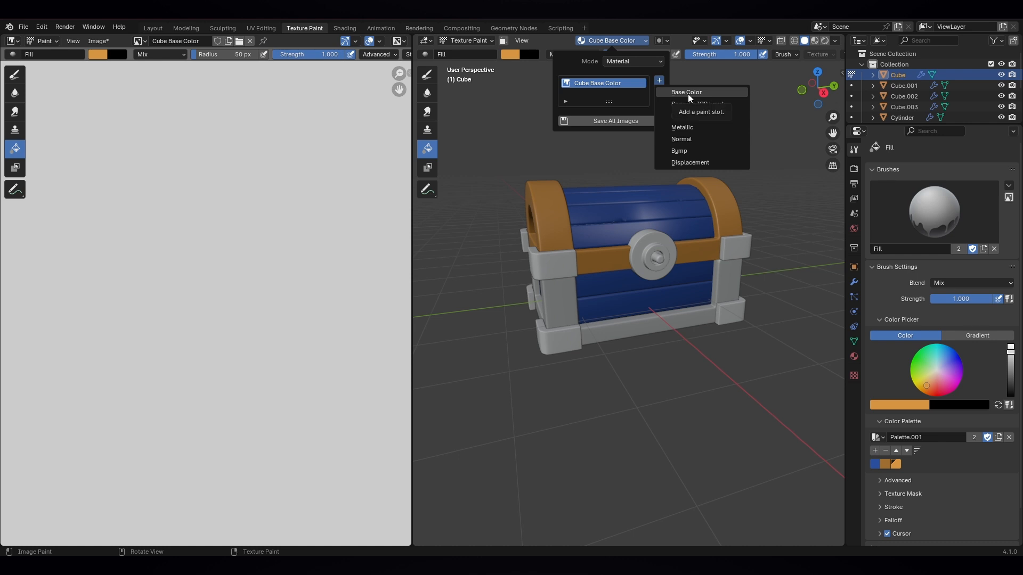
{"action": "left_click", "coordinate": [687, 93]}
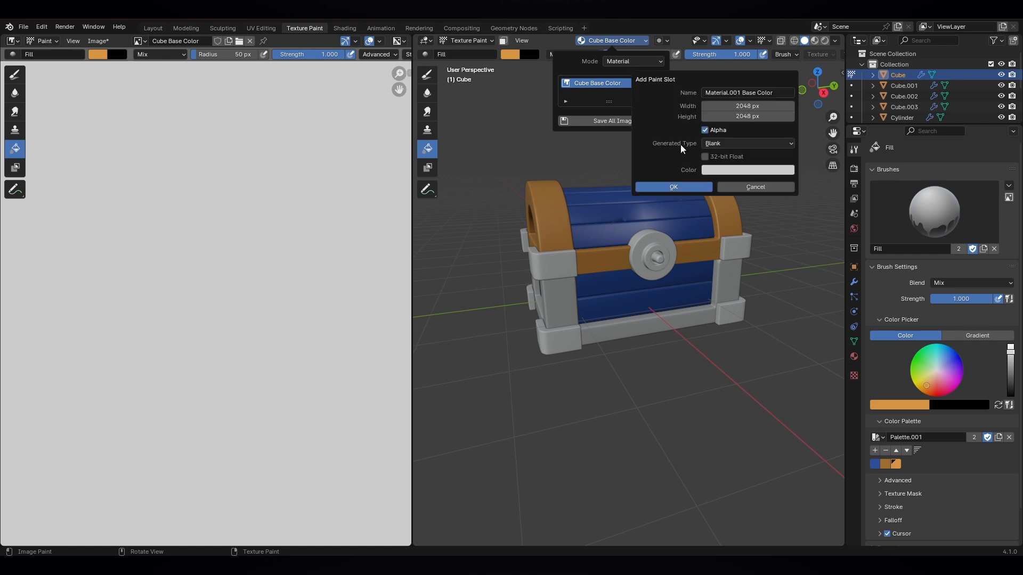
{"action": "left_click", "coordinate": [692, 187]}
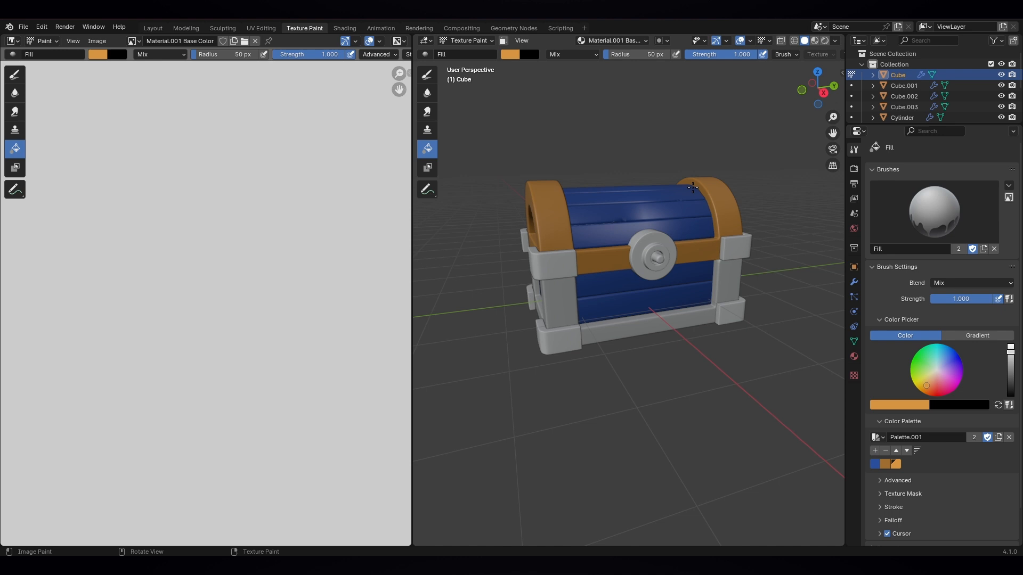
{"action": "left_click", "coordinate": [562, 289]}
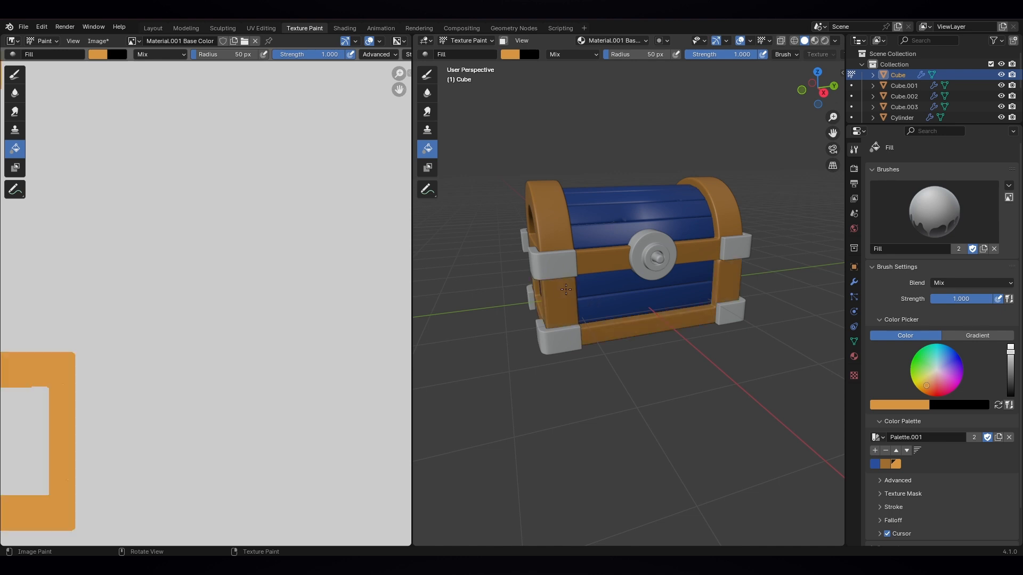
- Add a Base Color paint slot to the upper corner brackets (Cube.003) and fill them with the light orange
{"action": "left_click", "coordinate": [476, 40]}
{"action": "left_click", "coordinate": [474, 55]}
{"action": "left_click", "coordinate": [542, 267]}
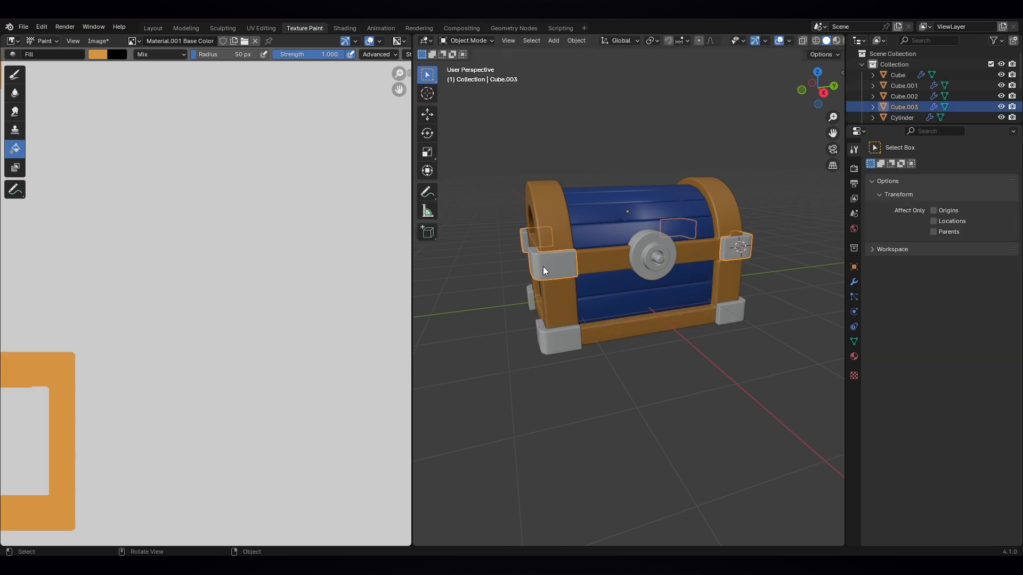
{"action": "left_click", "coordinate": [443, 43]}
{"action": "left_click", "coordinate": [460, 113]}
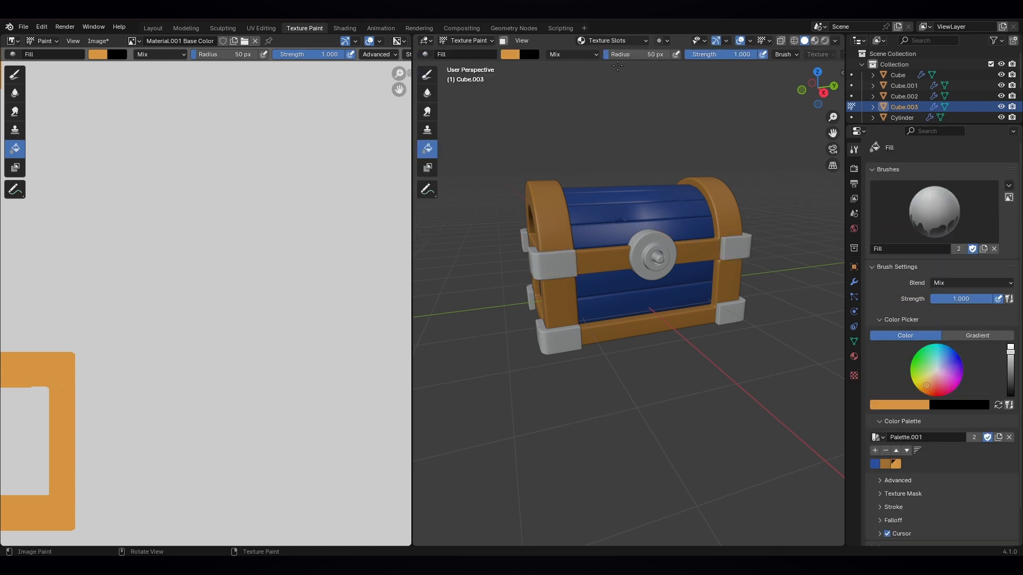
{"action": "left_click", "coordinate": [631, 41]}
{"action": "left_click", "coordinate": [659, 81]}
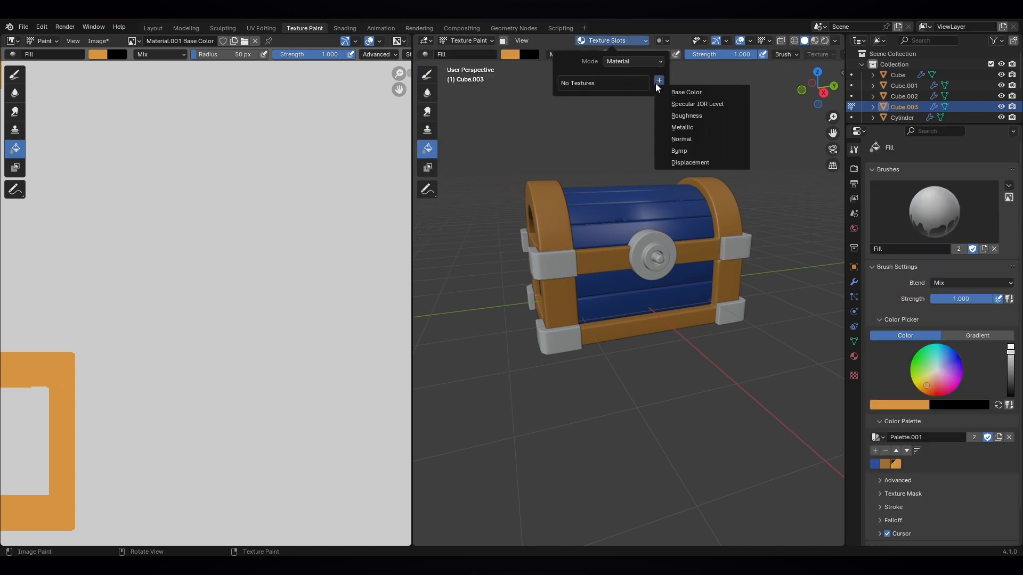
{"action": "left_click", "coordinate": [689, 92]}
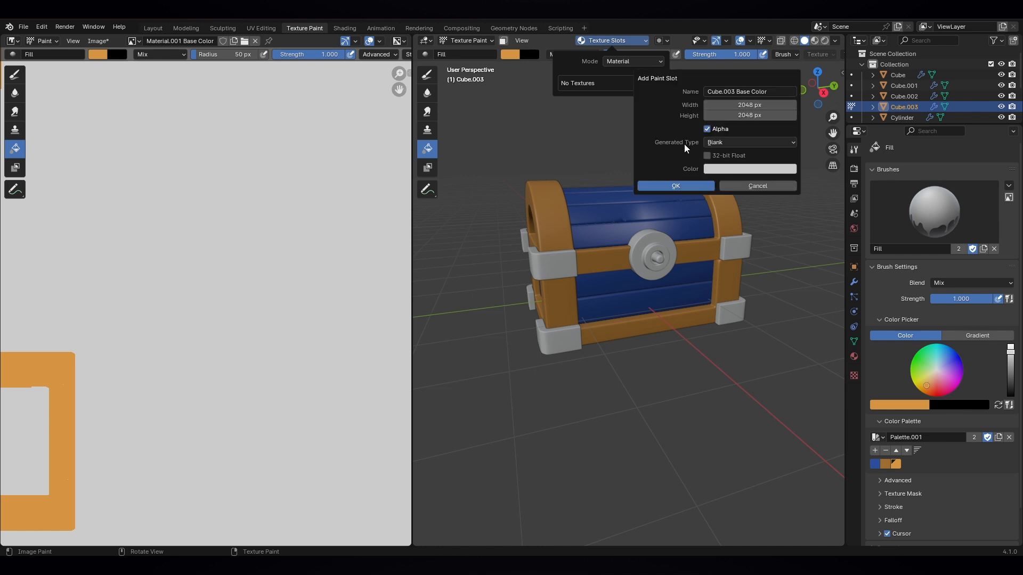
{"action": "left_click", "coordinate": [674, 185]}
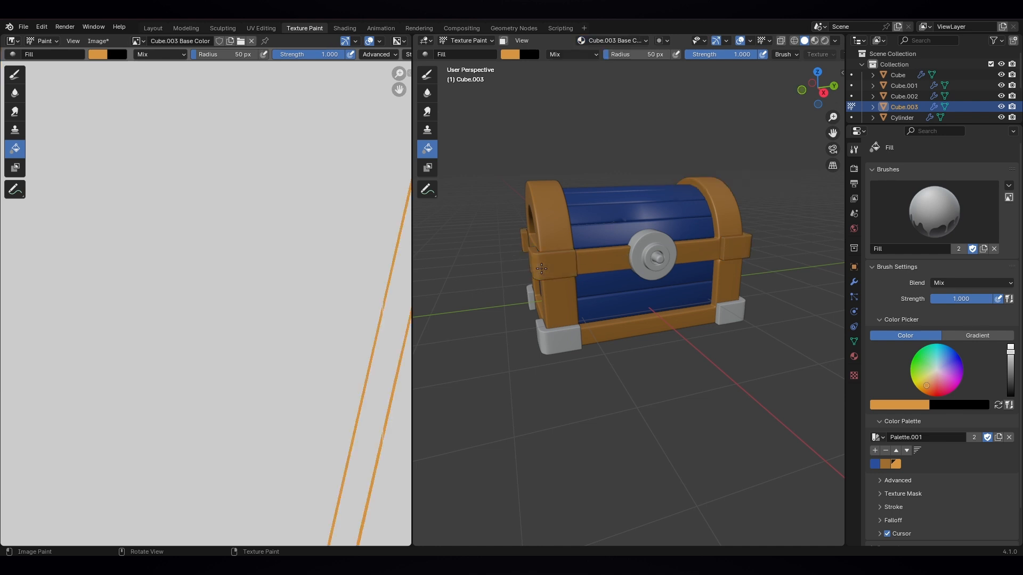
- Add a Base Color paint slot to the lower corner brackets (Cube.002) and fill them with the light orange
{"action": "left_click", "coordinate": [466, 40]}
{"action": "left_click", "coordinate": [471, 64]}
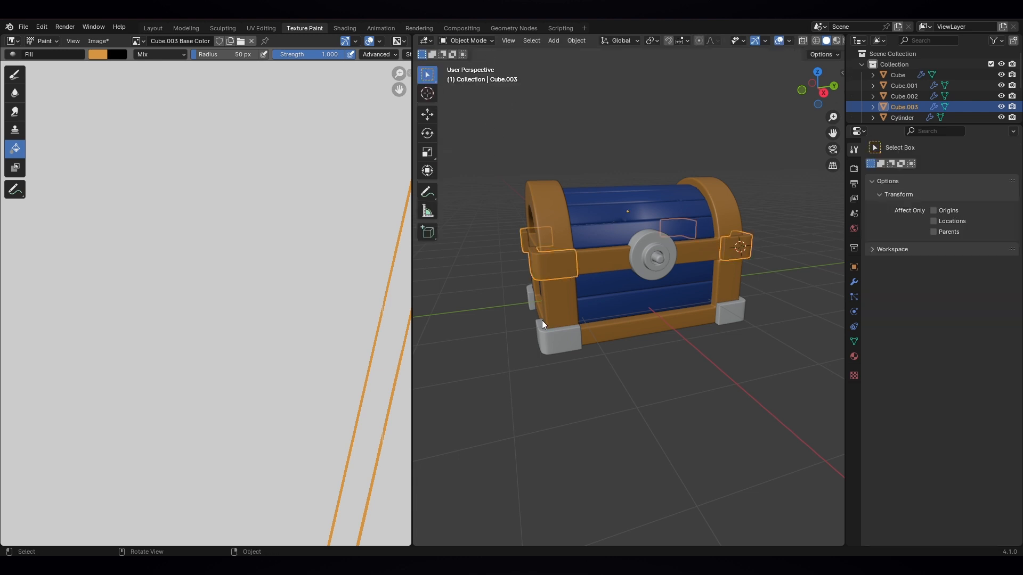
{"action": "left_click", "coordinate": [556, 345]}
{"action": "left_click", "coordinate": [467, 42]}
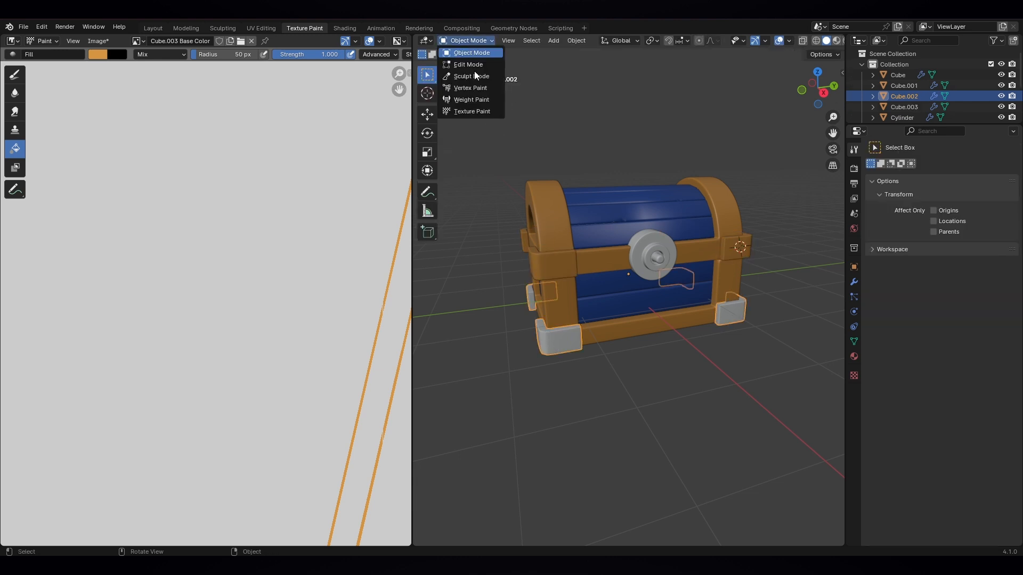
{"action": "left_click", "coordinate": [477, 112]}
{"action": "left_click", "coordinate": [603, 42]}
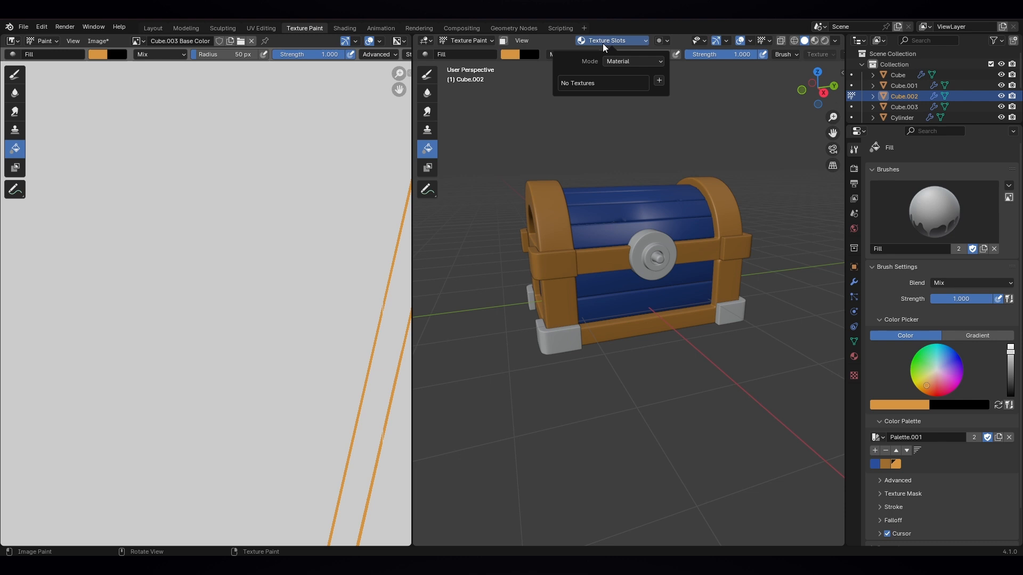
{"action": "left_click", "coordinate": [659, 81]}
{"action": "left_click", "coordinate": [691, 92]}
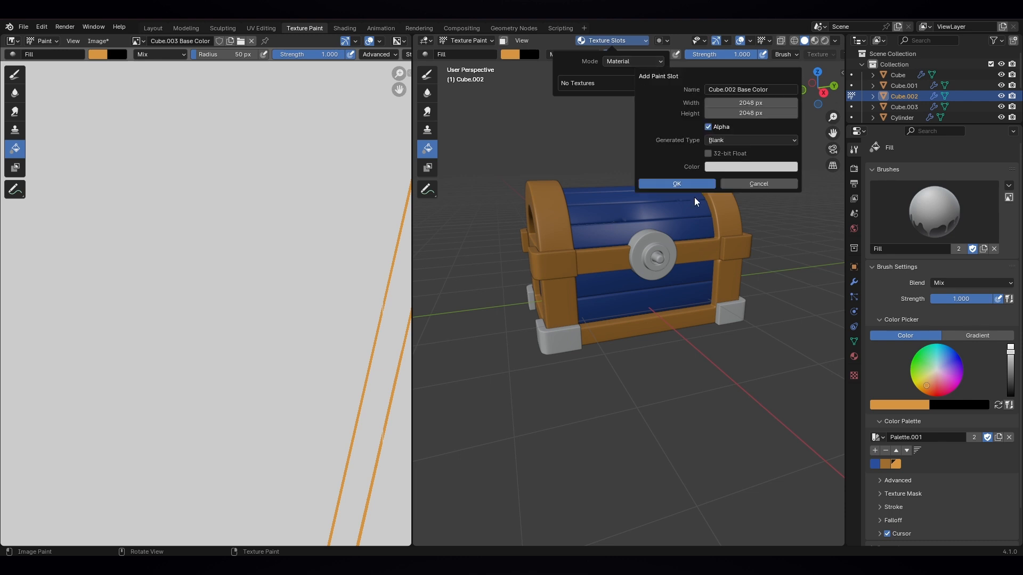
{"action": "left_click", "coordinate": [688, 184]}
{"action": "left_click", "coordinate": [734, 317]}
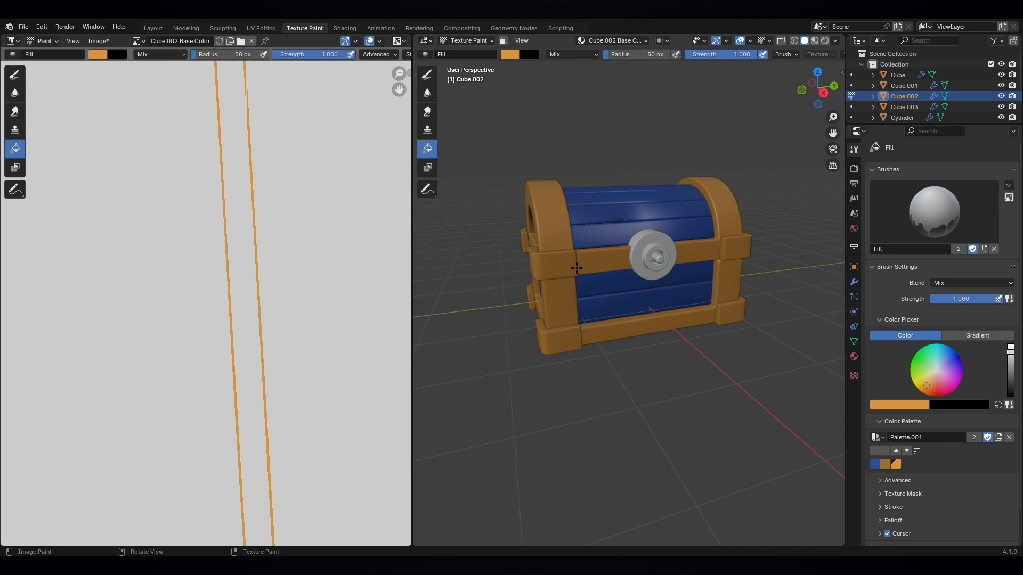
- Add a Base Color paint slot to the round lock on the chest's front and fill it with the light orange
{"action": "left_click", "coordinate": [478, 44]}
{"action": "left_click", "coordinate": [475, 55]}
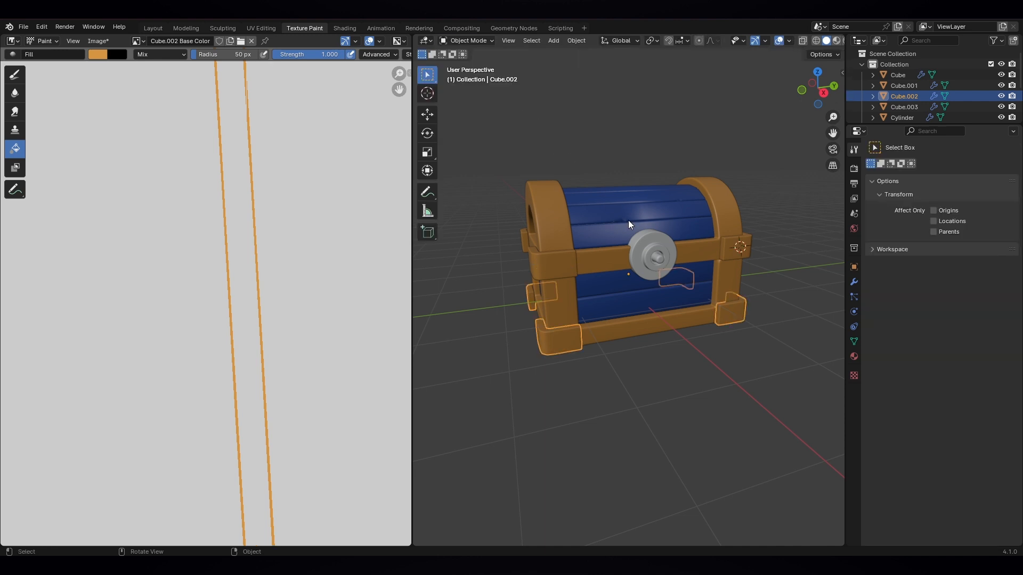
{"action": "left_click", "coordinate": [639, 244]}
{"action": "left_click", "coordinate": [466, 40]}
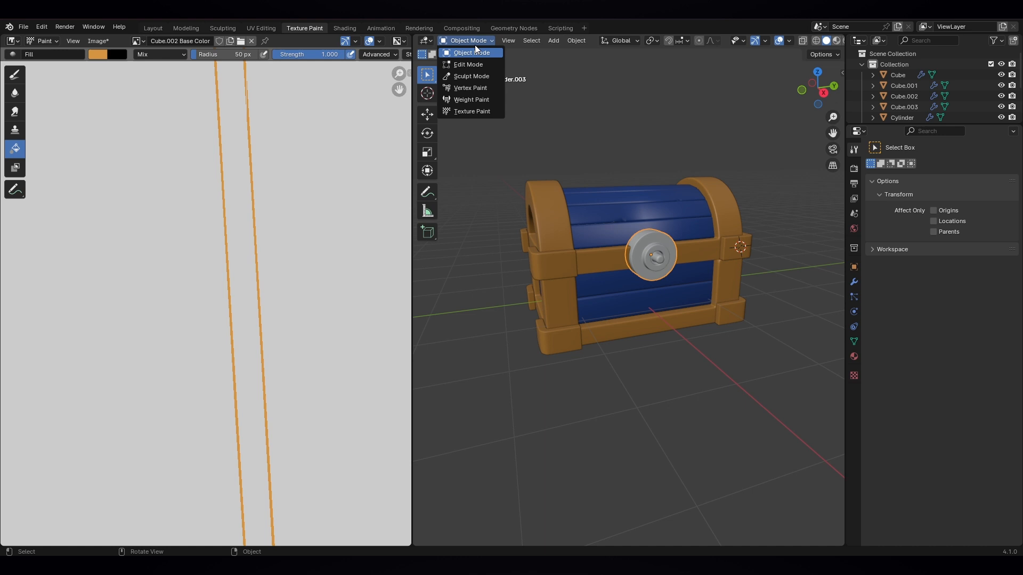
{"action": "left_click", "coordinate": [474, 112]}
{"action": "left_click", "coordinate": [612, 40]}
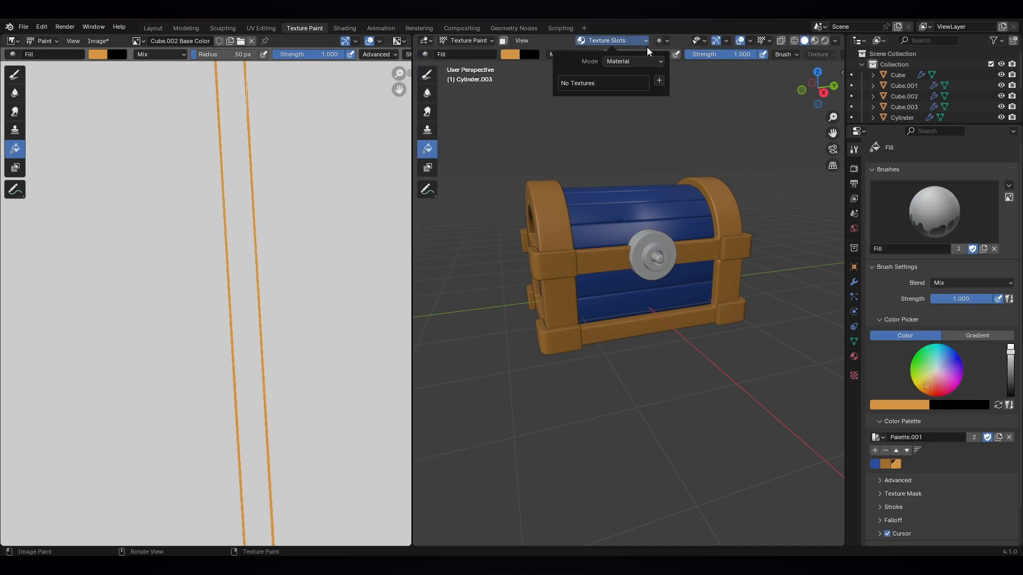
{"action": "left_click", "coordinate": [659, 80]}
{"action": "left_click", "coordinate": [683, 94]}
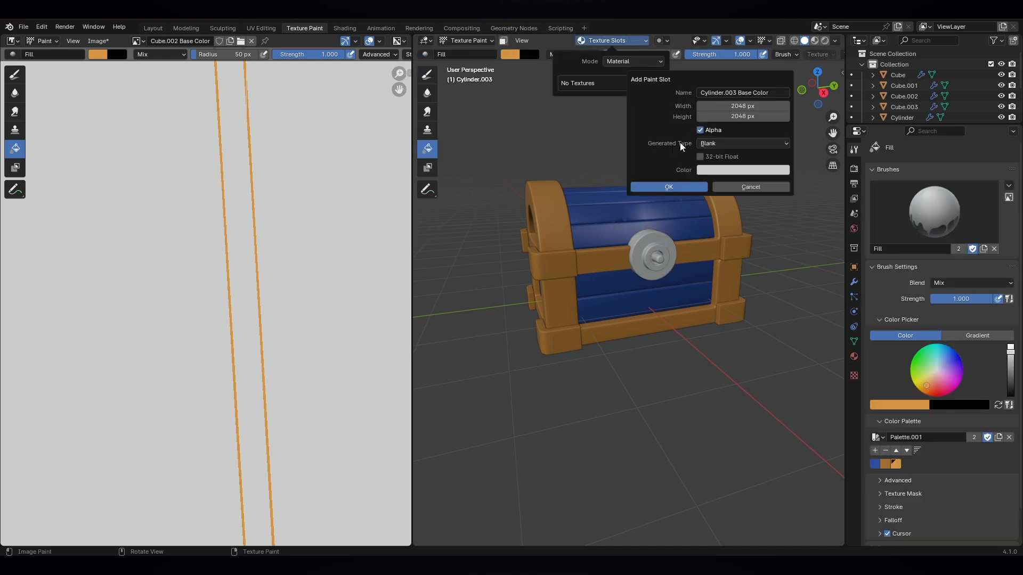
{"action": "left_click", "coordinate": [683, 186]}
{"action": "left_click", "coordinate": [647, 239]}
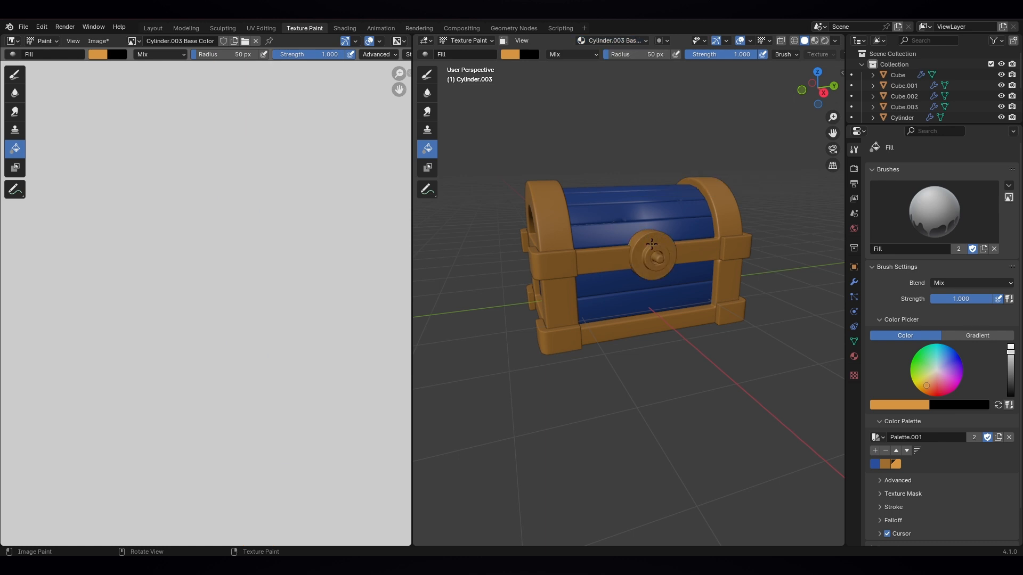
- Make the lid's blue planks the active object in Object Mode, then return to Texture Paint mode
{"action": "middle_click_drag", "start_coordinate": [652, 244], "coordinate": [601, 276]}
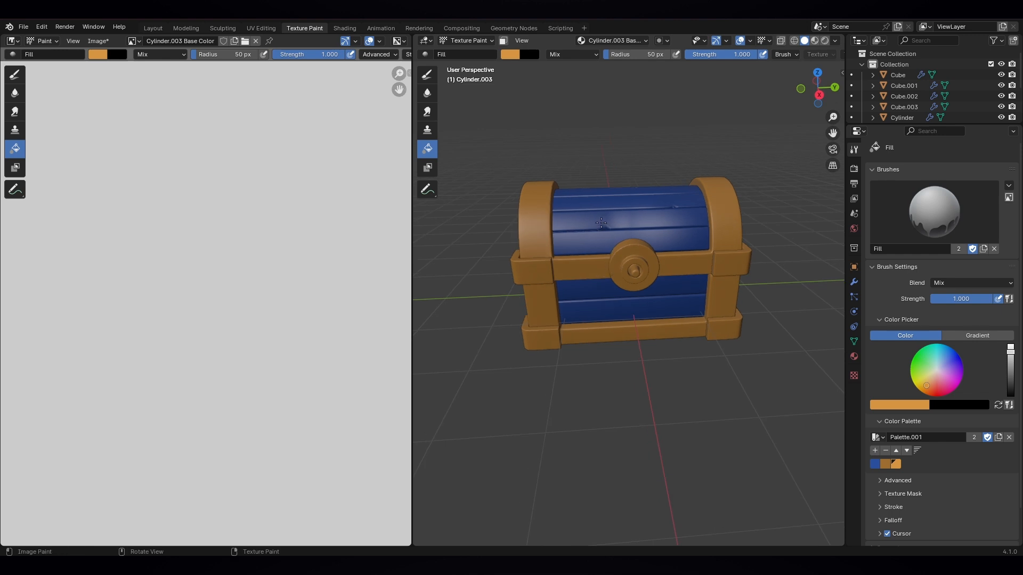
{"action": "left_click", "coordinate": [478, 40]}
{"action": "left_click", "coordinate": [472, 53]}
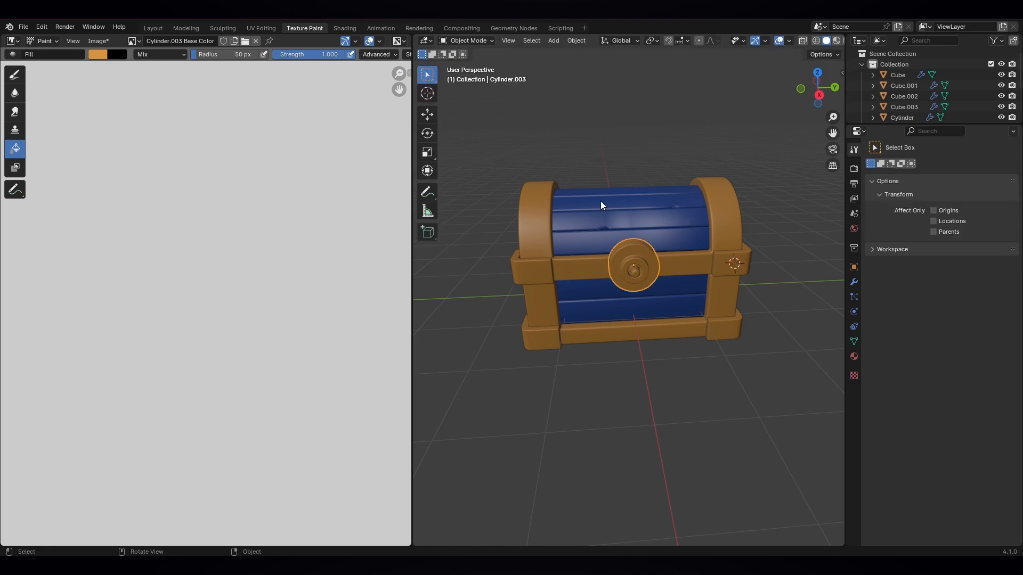
{"action": "left_click", "coordinate": [577, 206]}
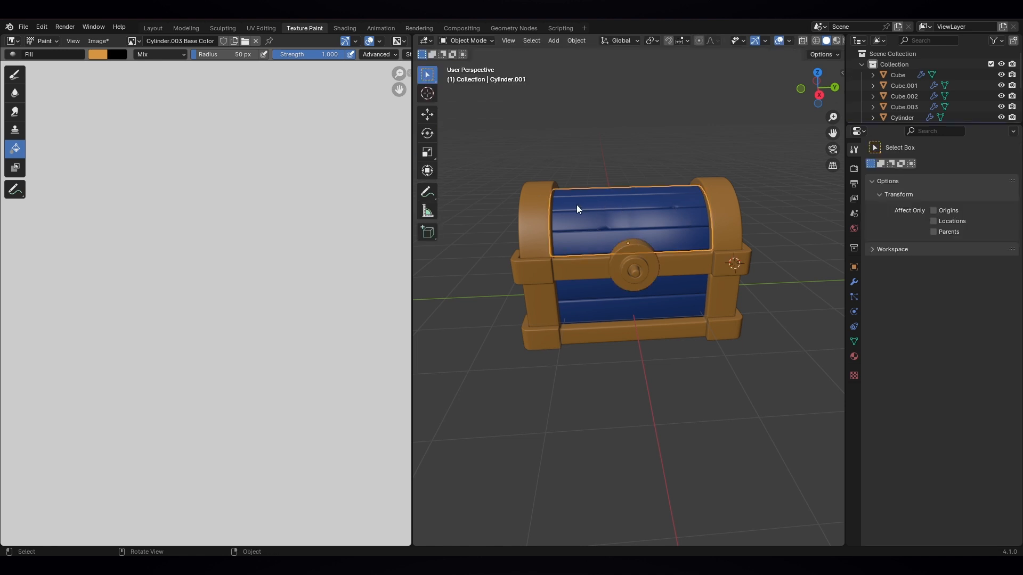
{"action": "left_click", "coordinate": [466, 41]}
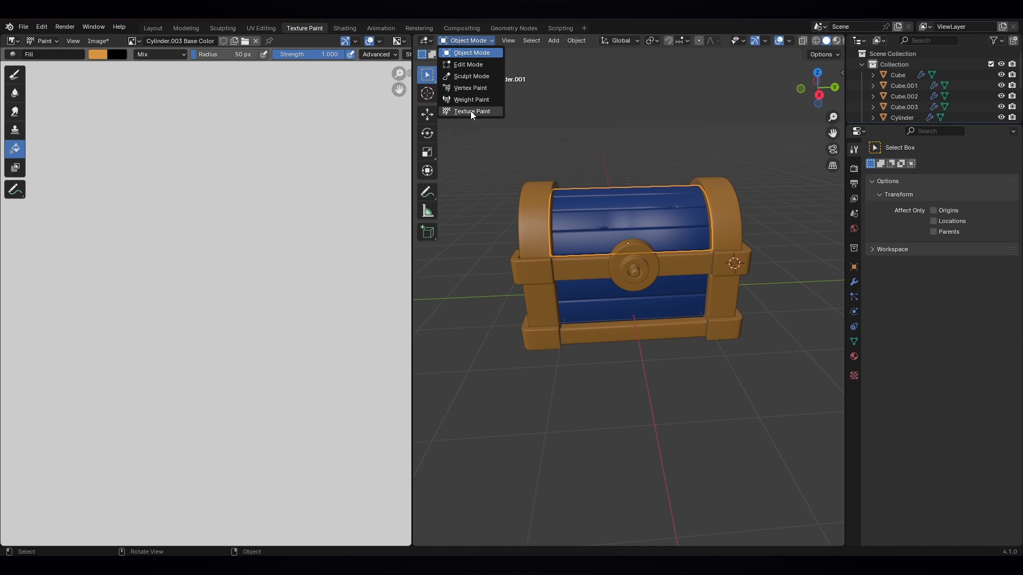
{"action": "left_click", "coordinate": [471, 111]}
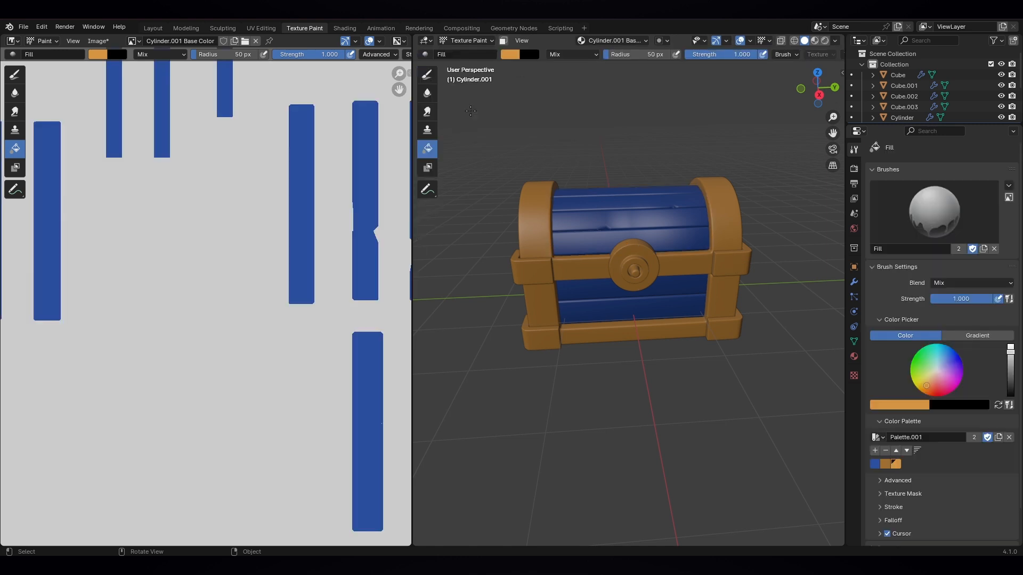
- Switch to the Draw brush, choose a pale light blue and store it in the color palette
{"action": "left_click", "coordinate": [428, 76]}
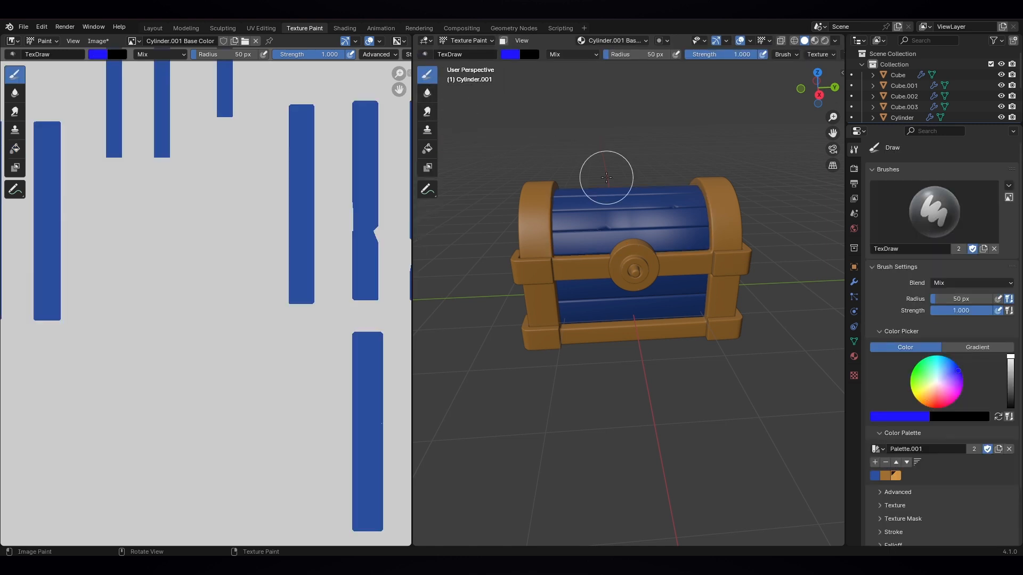
{"action": "scroll", "coordinate": [520, 206], "scroll_direction": "up", "scroll_amount": 4}
{"action": "scroll", "coordinate": [606, 213], "scroll_direction": "down", "scroll_amount": 4}
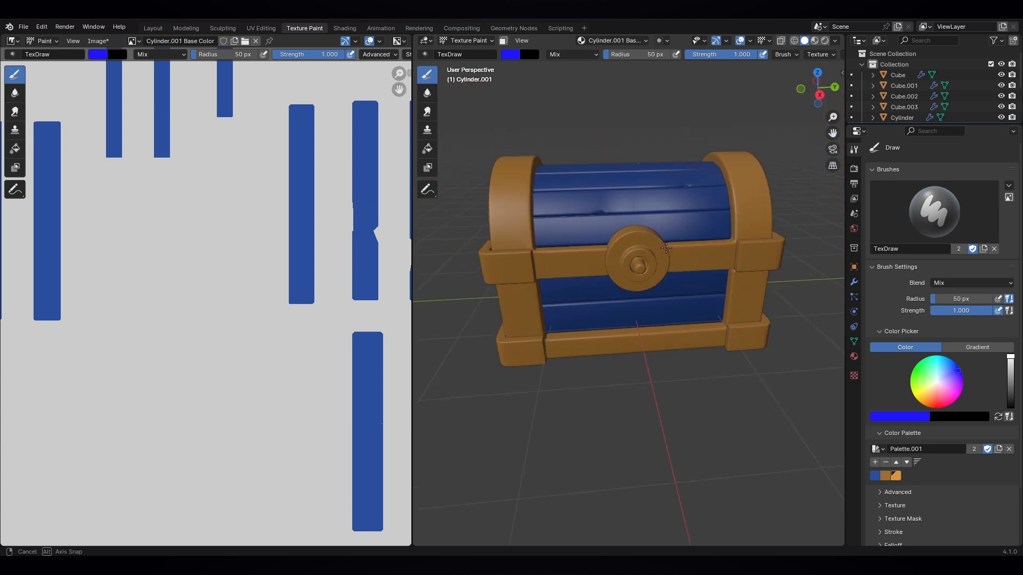
{"action": "middle_click_drag", "start_coordinate": [606, 213], "coordinate": [687, 253]}
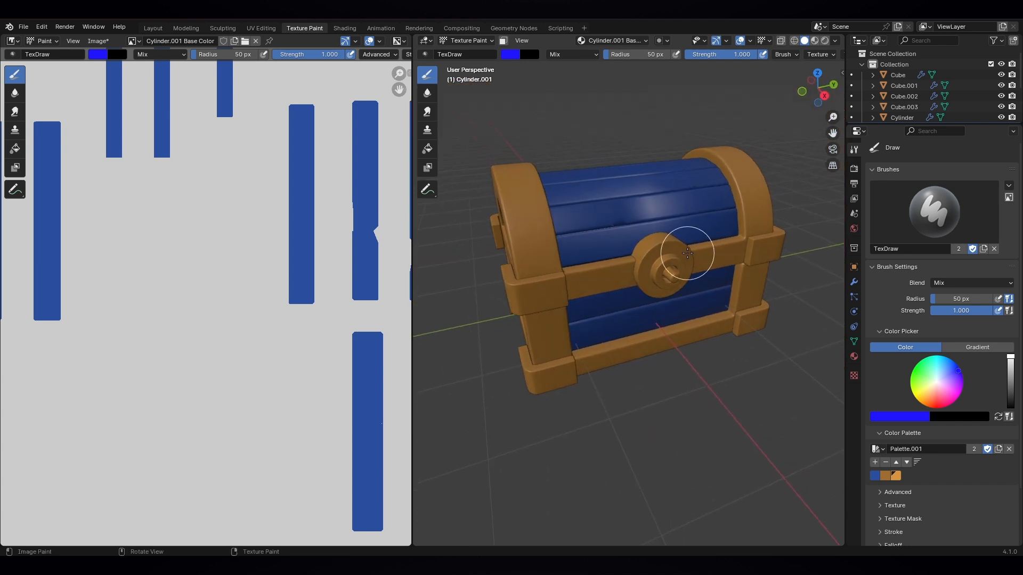
{"action": "scroll", "coordinate": [660, 232], "scroll_direction": "up", "scroll_amount": 2}
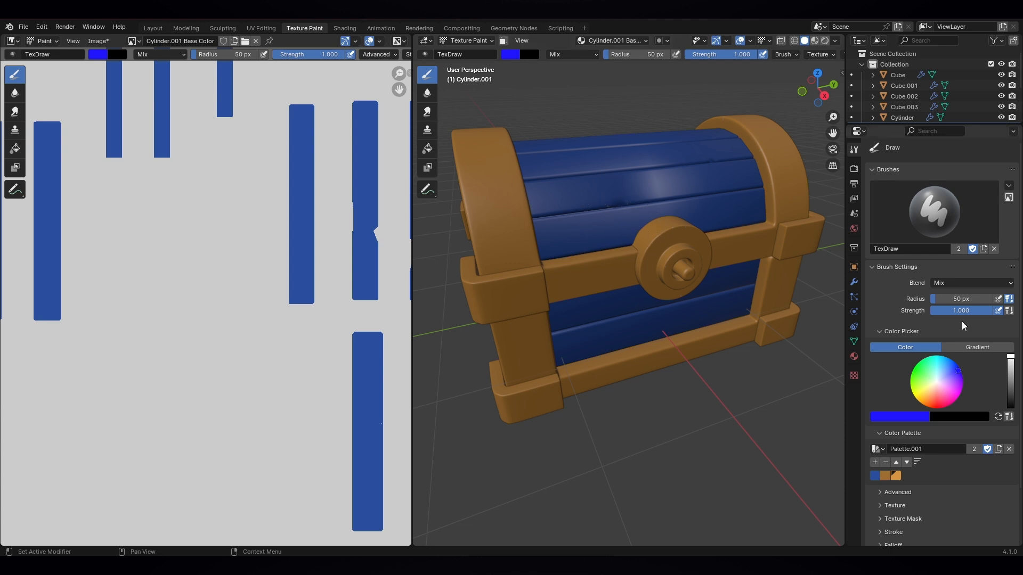
{"action": "mouse_move", "coordinate": [957, 376]}
{"action": "left_mouse_down"}
{"action": "mouse_move", "coordinate": [935, 384]}
{"action": "mouse_move", "coordinate": [941, 376]}
{"action": "left_mouse_up"}
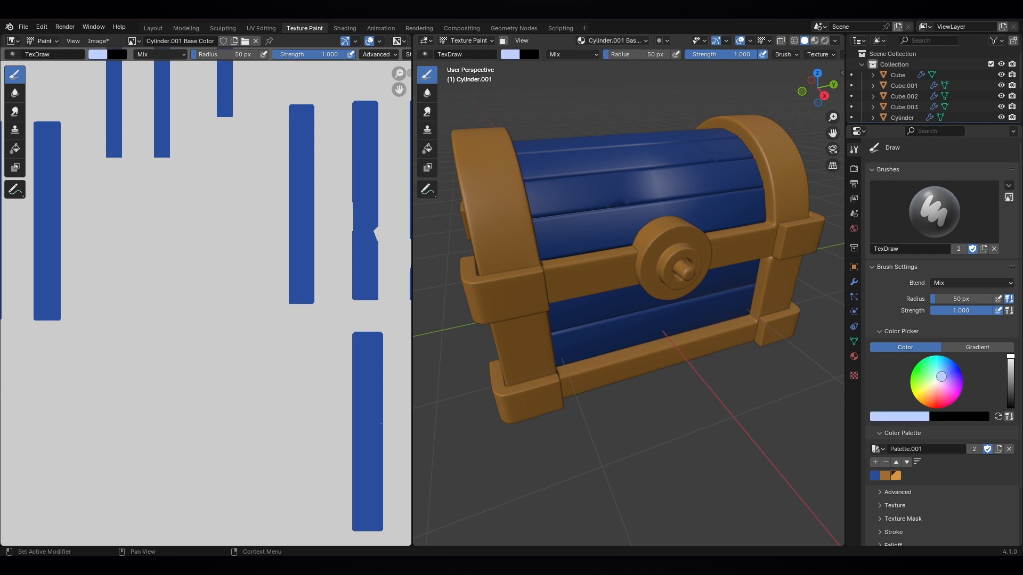
{"action": "left_click", "coordinate": [874, 462]}
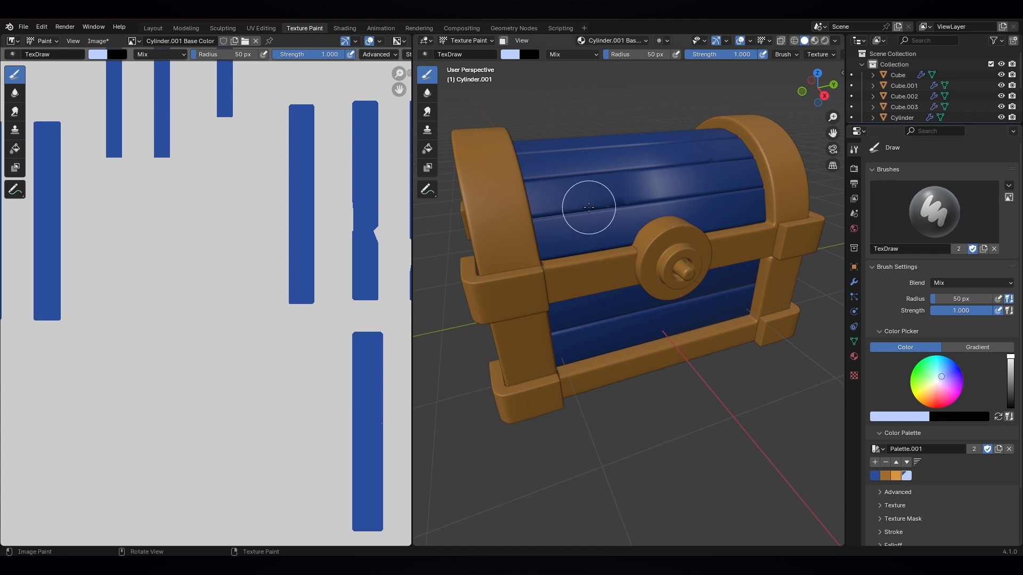
- Reduce the Draw brush radius to 9 px for painting on the lid planks
{"action": "left_click", "coordinate": [427, 149]}
{"action": "left_click", "coordinate": [428, 76]}
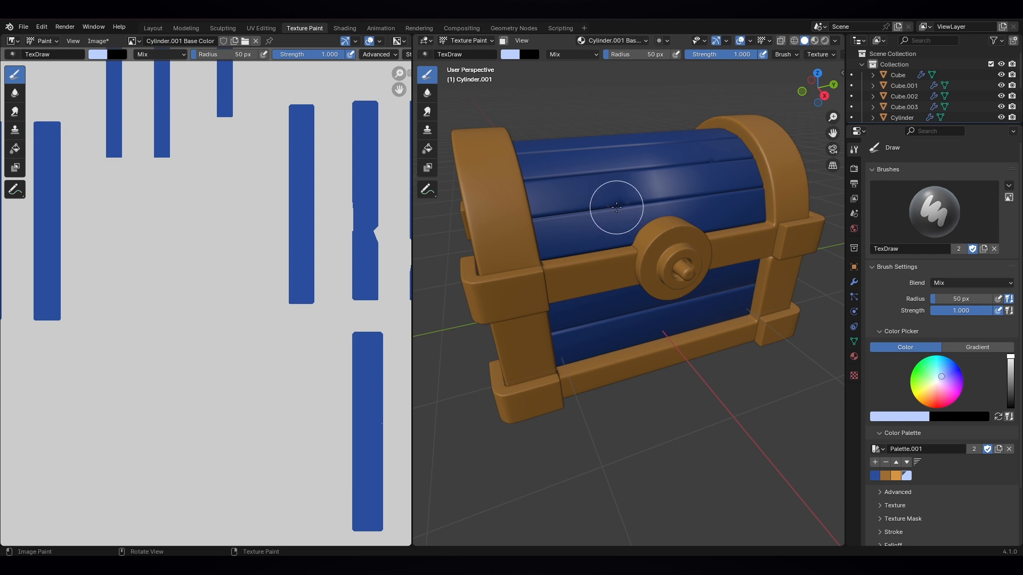
{"action": "key", "text": "f"}
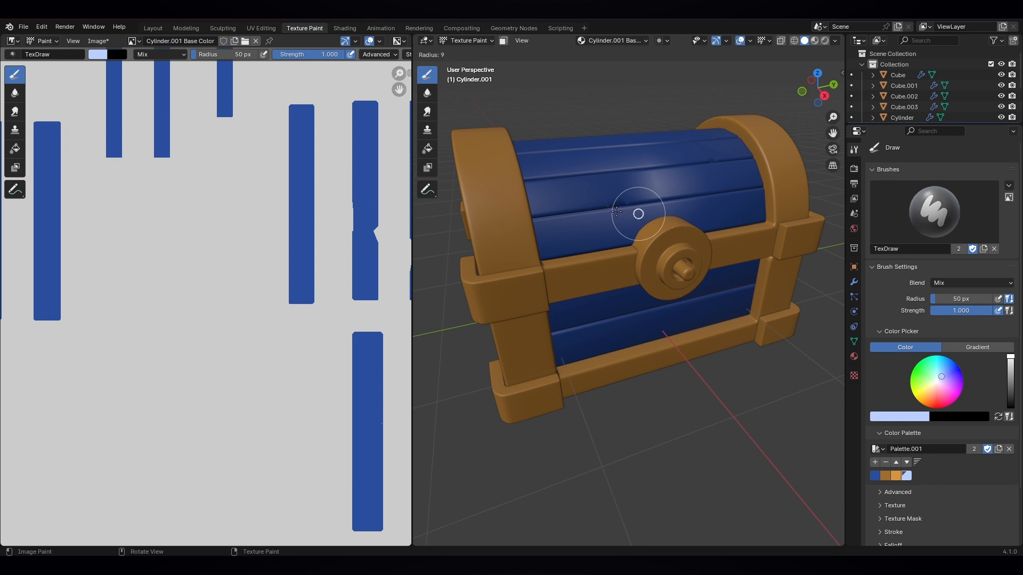
{"action": "left_click", "coordinate": [617, 212]}
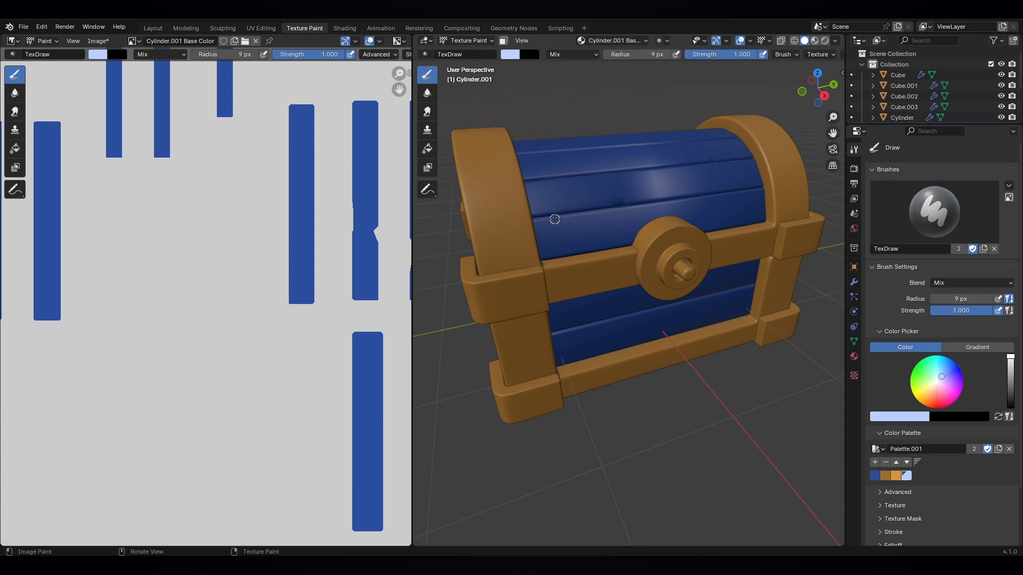
{"action": "scroll", "coordinate": [563, 215], "scroll_direction": "up", "scroll_amount": 4}
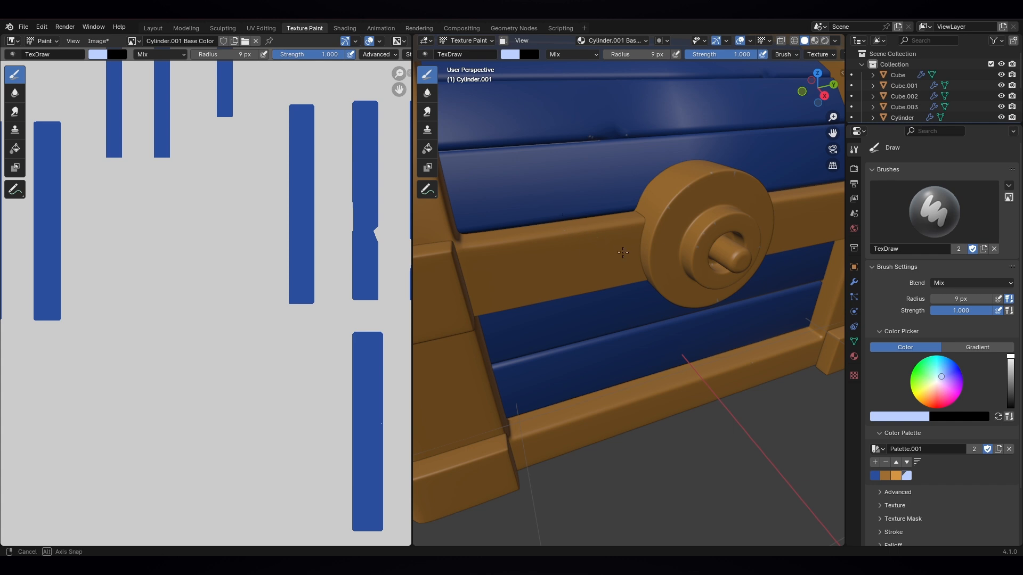
- Paint a pale light blue highlight along the upper edge of the lid plank just above the lock
{"action": "middle_click_drag", "start_coordinate": [563, 214], "coordinate": [632, 260]}
{"action": "scroll", "coordinate": [632, 260], "scroll_direction": "down", "scroll_amount": 3}
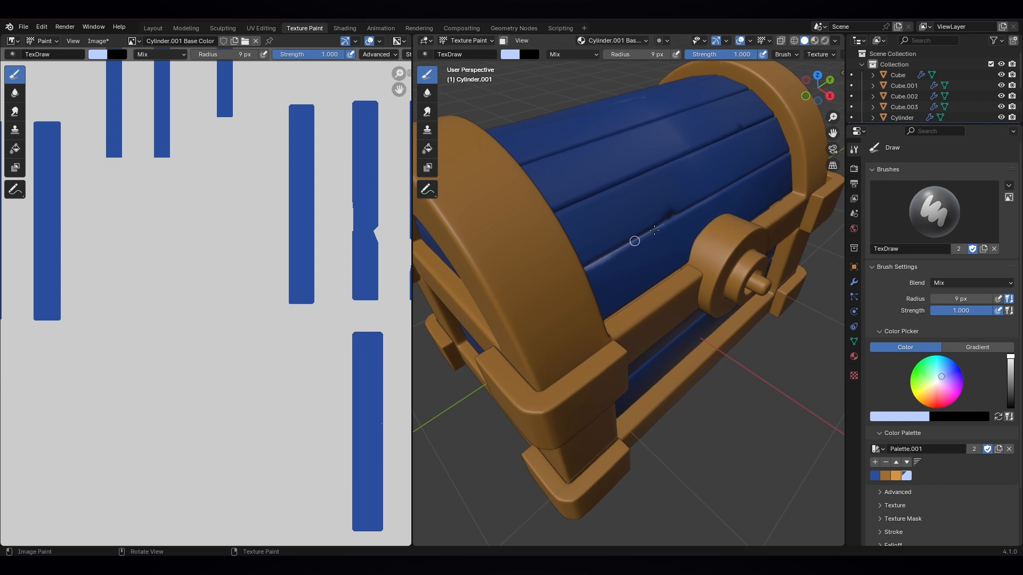
{"action": "left_click_drag", "start_coordinate": [657, 234], "coordinate": [789, 153]}
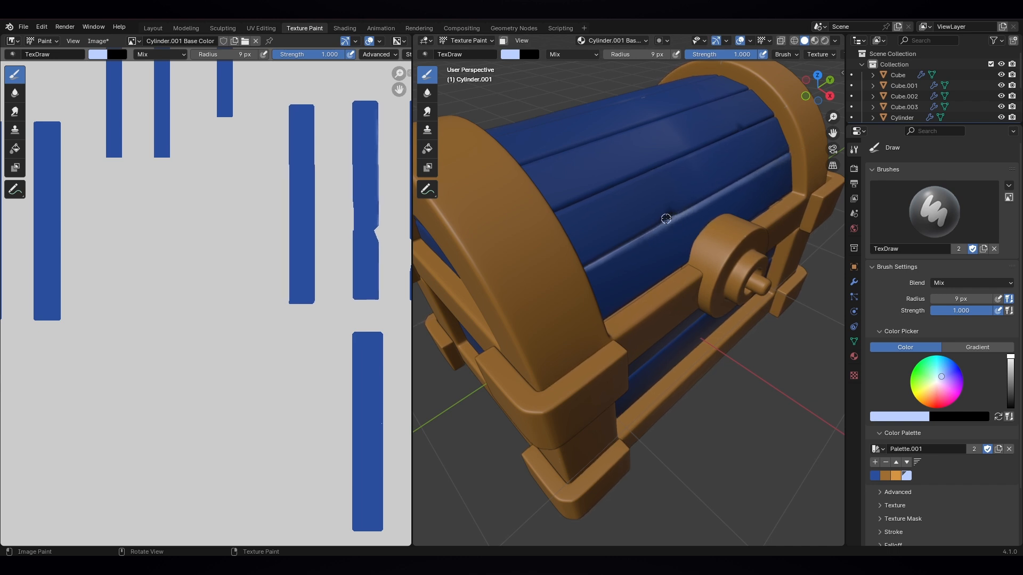
{"action": "scroll", "coordinate": [676, 205], "scroll_direction": "up", "scroll_amount": 2}
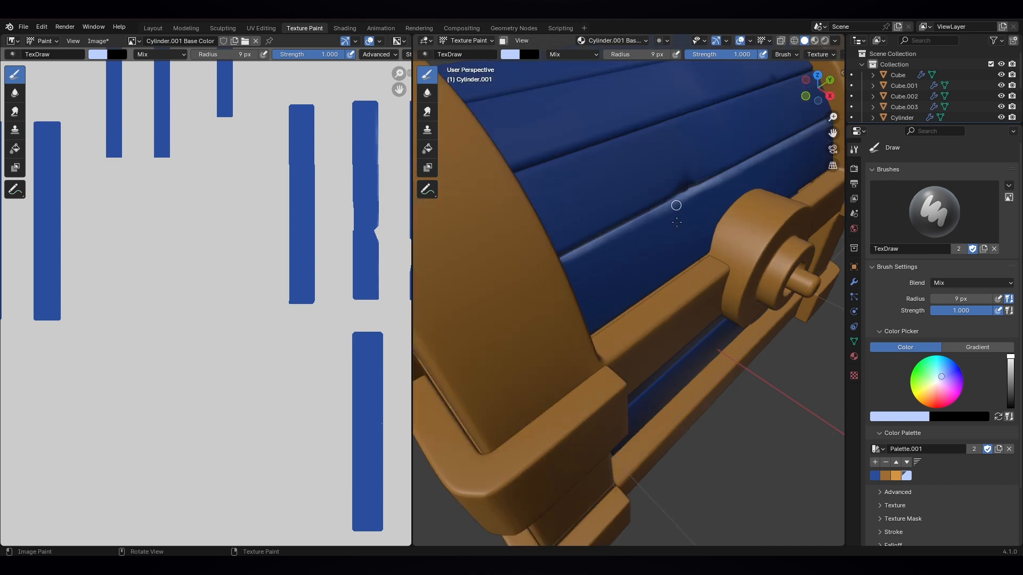
{"action": "middle_click_drag", "start_coordinate": [671, 217], "coordinate": [642, 206]}
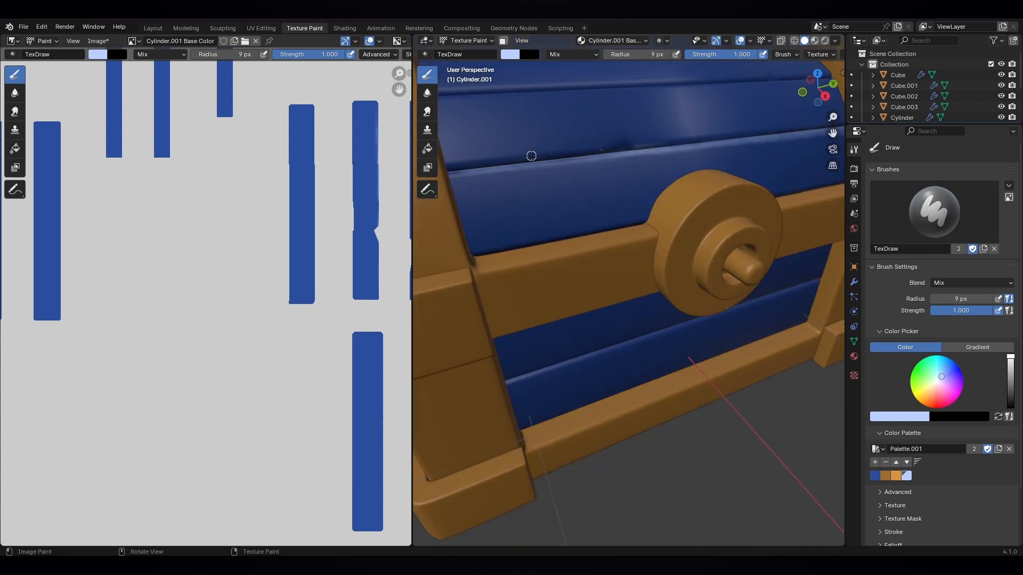
- Reduce the brush radius to 4 px and highlight the front lid plank's upper edge and the crack above it
{"action": "key", "text": "f"}
{"action": "left_click", "coordinate": [493, 173]}
{"action": "left_click_drag", "start_coordinate": [449, 175], "coordinate": [665, 148]}
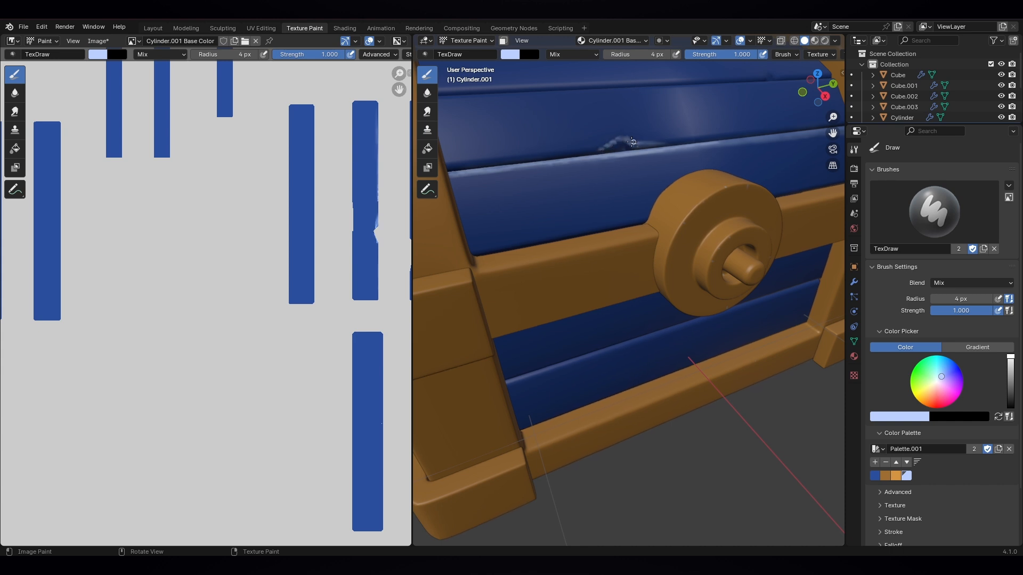
{"action": "scroll", "coordinate": [721, 306], "scroll_direction": "down", "scroll_amount": 5}
{"action": "middle_click_drag", "start_coordinate": [722, 306], "coordinate": [710, 294]}
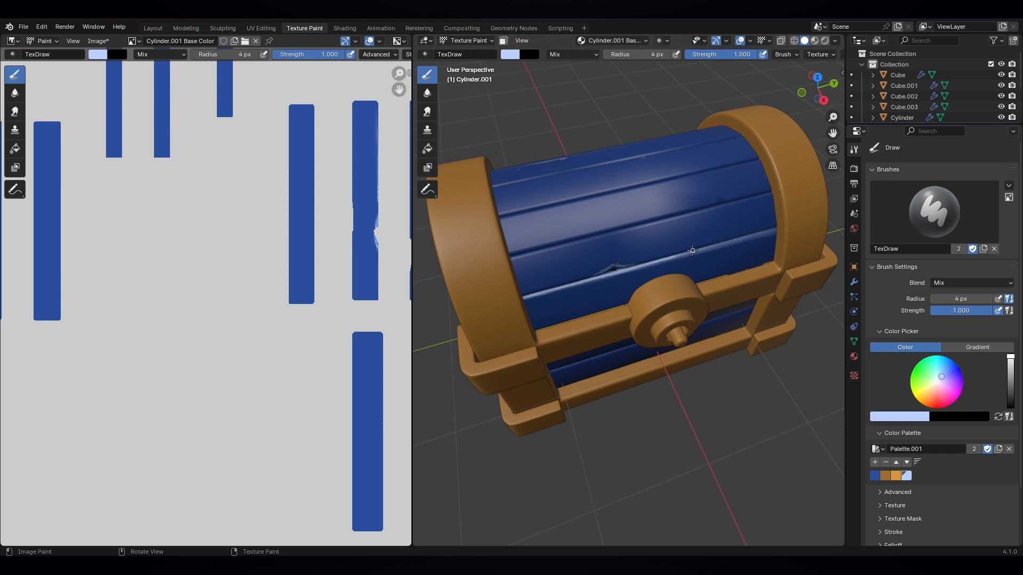
{"action": "left_click_drag", "start_coordinate": [693, 250], "coordinate": [768, 231]}
- Paint pale blue highlights along the upper edge and crack of the second lid plank above the lock
{"action": "left_click_drag", "start_coordinate": [514, 258], "coordinate": [774, 194]}
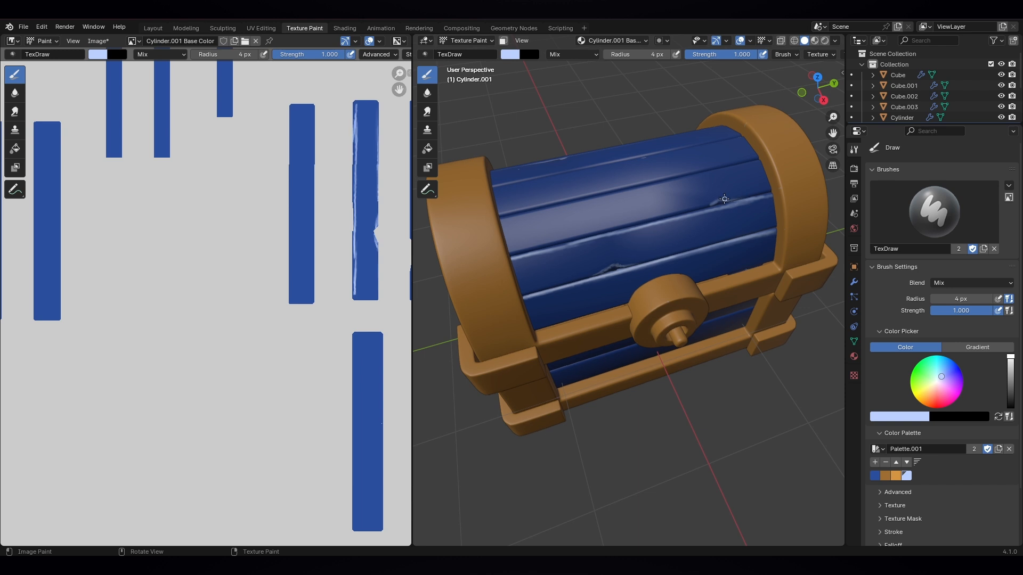
{"action": "left_click_drag", "start_coordinate": [705, 206], "coordinate": [662, 215]}
{"action": "left_click_drag", "start_coordinate": [521, 259], "coordinate": [569, 245]}
{"action": "left_click_drag", "start_coordinate": [757, 200], "coordinate": [771, 193]}
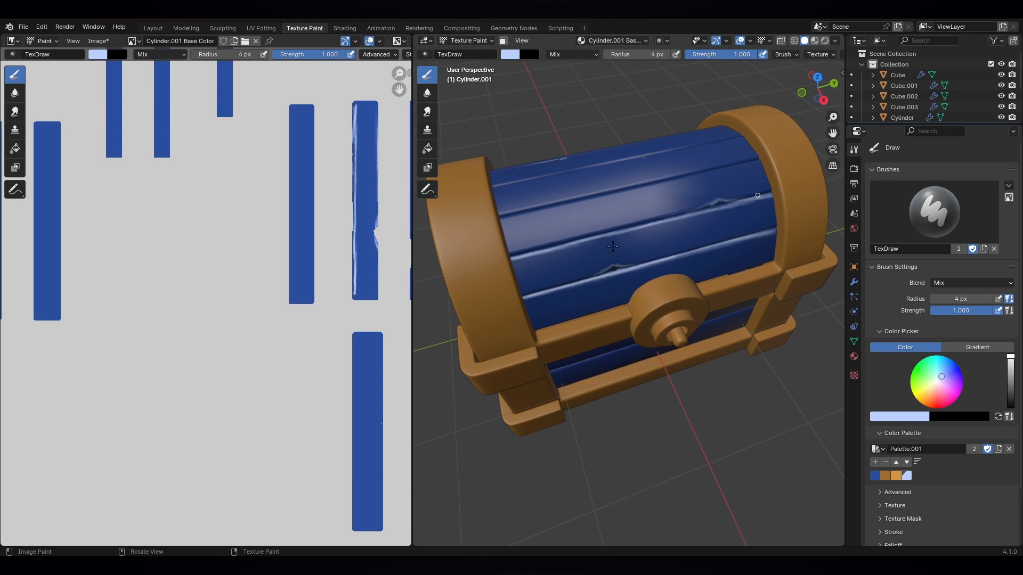
- Paint pale blue highlights along the edges of the planks on top of the lid
{"action": "middle_click_drag", "start_coordinate": [612, 246], "coordinate": [667, 320]}
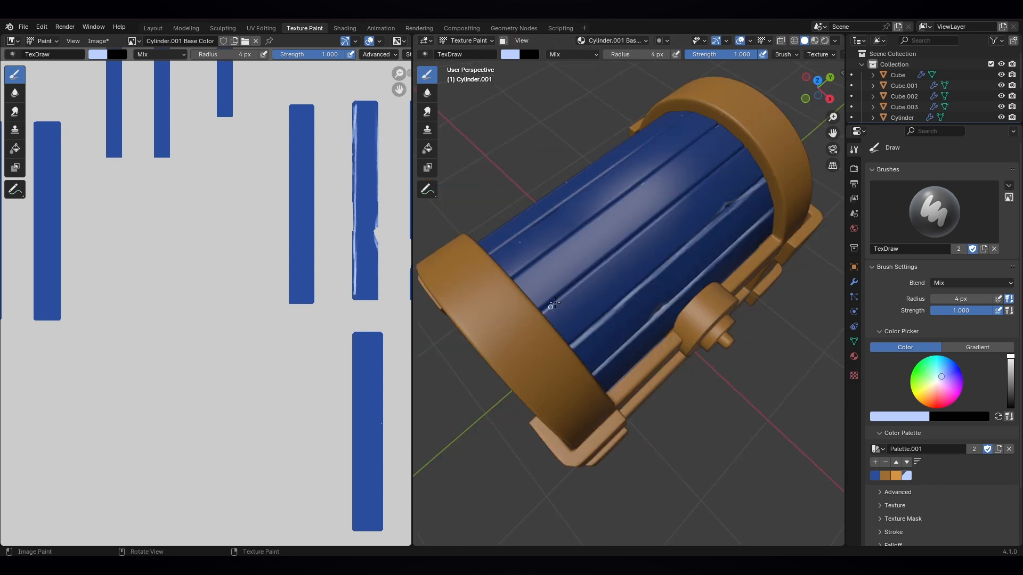
{"action": "left_click_drag", "start_coordinate": [554, 303], "coordinate": [746, 149]}
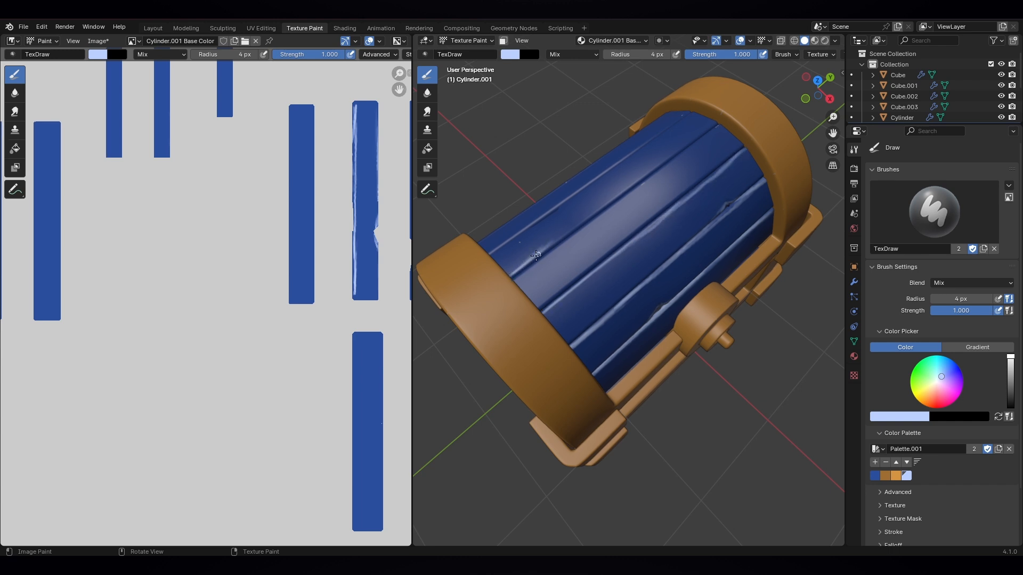
{"action": "left_click_drag", "start_coordinate": [536, 256], "coordinate": [718, 125]}
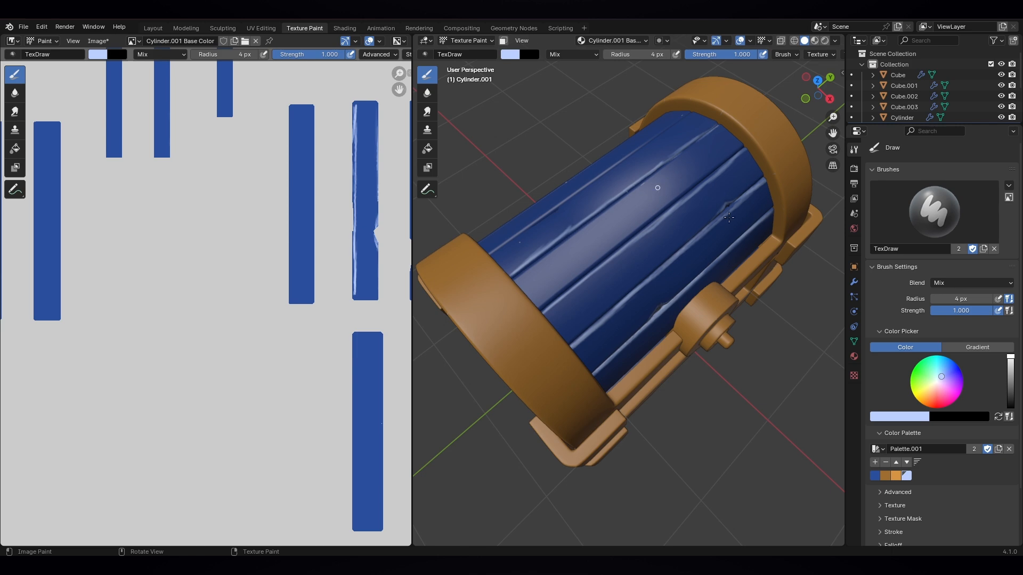
- Paint pale blue highlights along the plank edges and the crack on the back of the lid
{"action": "scroll", "coordinate": [728, 217], "scroll_direction": "down", "scroll_amount": 2}
{"action": "middle_click_drag", "start_coordinate": [729, 218], "coordinate": [884, 203]}
{"action": "scroll", "coordinate": [618, 253], "scroll_direction": "up", "scroll_amount": 3}
{"action": "left_click_drag", "start_coordinate": [478, 211], "coordinate": [783, 98]}
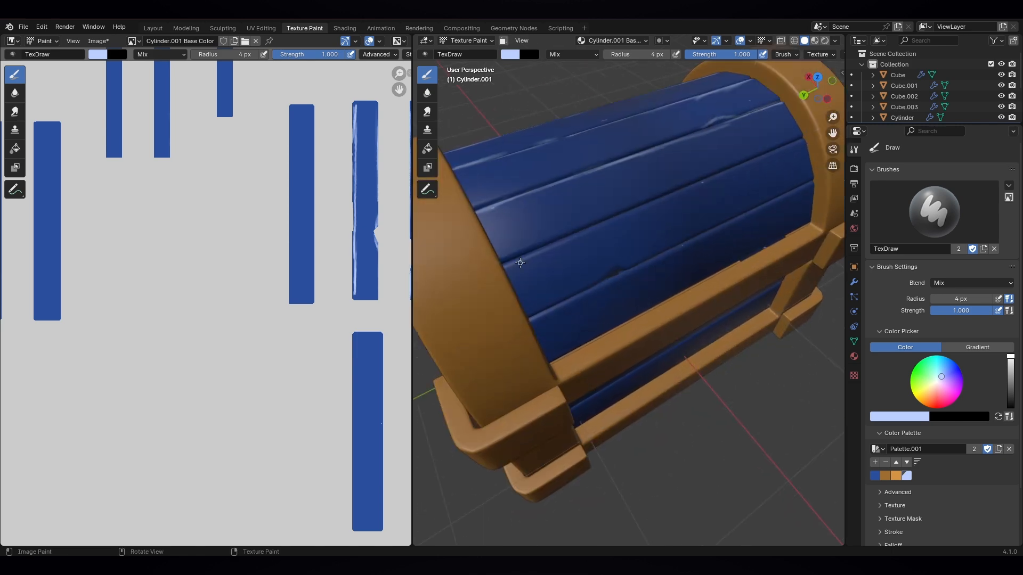
{"action": "left_click_drag", "start_coordinate": [506, 264], "coordinate": [808, 137]}
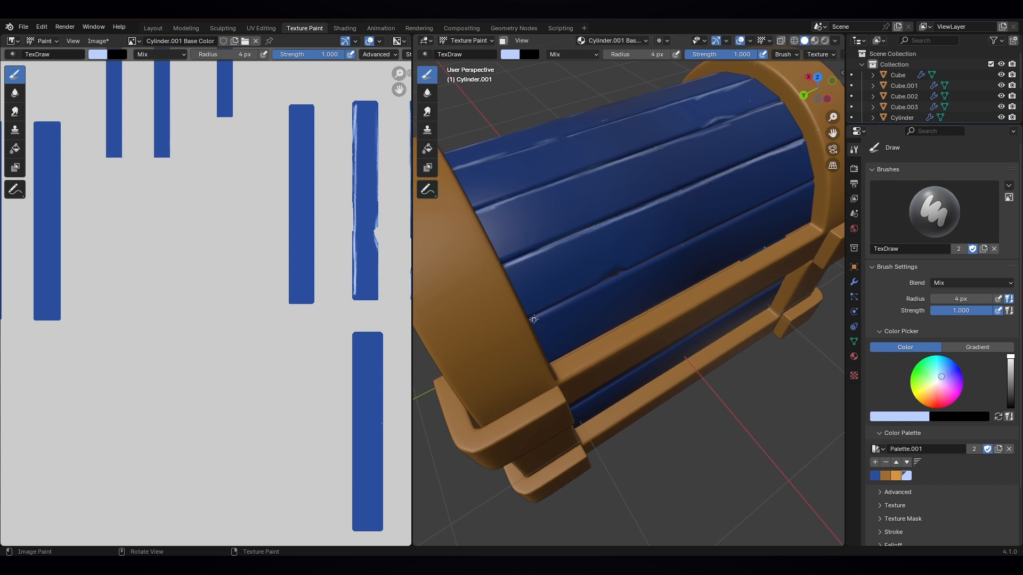
{"action": "left_click_drag", "start_coordinate": [533, 319], "coordinate": [815, 180]}
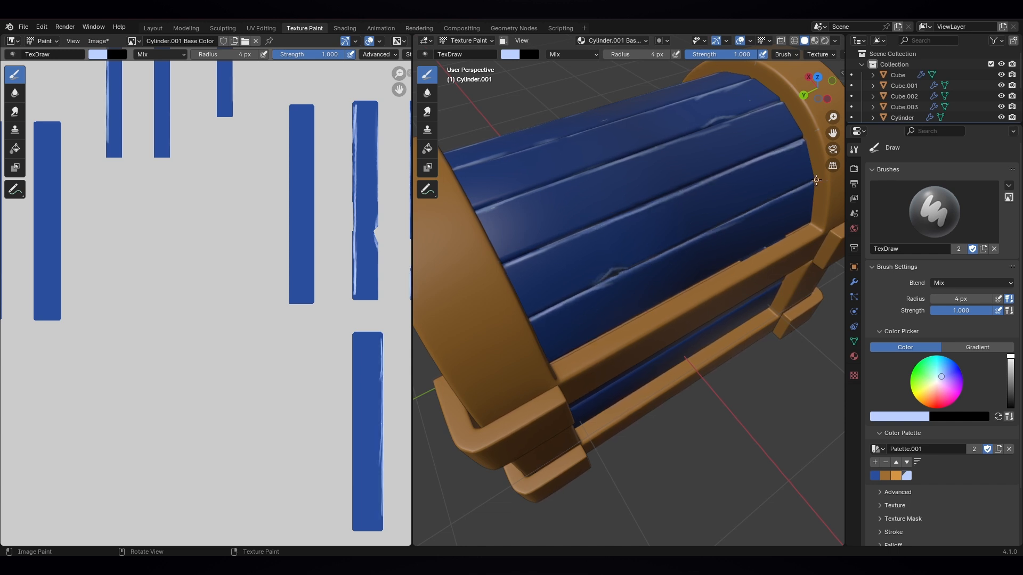
- Choose a more saturated medium blue for the brush and add it to the color palette
{"action": "scroll", "coordinate": [477, 443], "scroll_direction": "down", "scroll_amount": 3}
{"action": "middle_click_drag", "start_coordinate": [478, 443], "coordinate": [714, 341]}
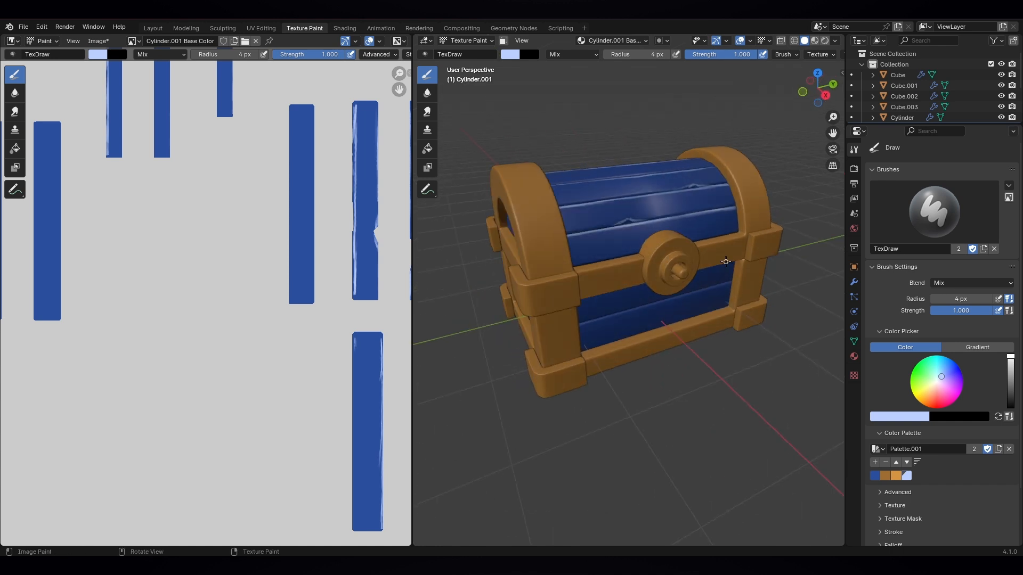
{"action": "scroll", "coordinate": [725, 261], "scroll_direction": "up", "scroll_amount": 2}
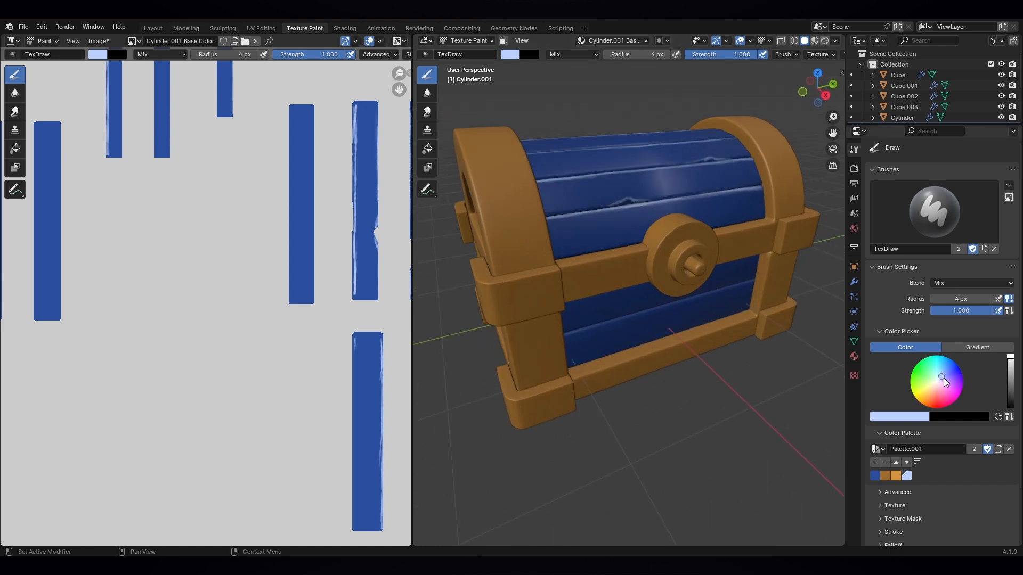
{"action": "left_click_drag", "start_coordinate": [944, 378], "coordinate": [948, 372]}
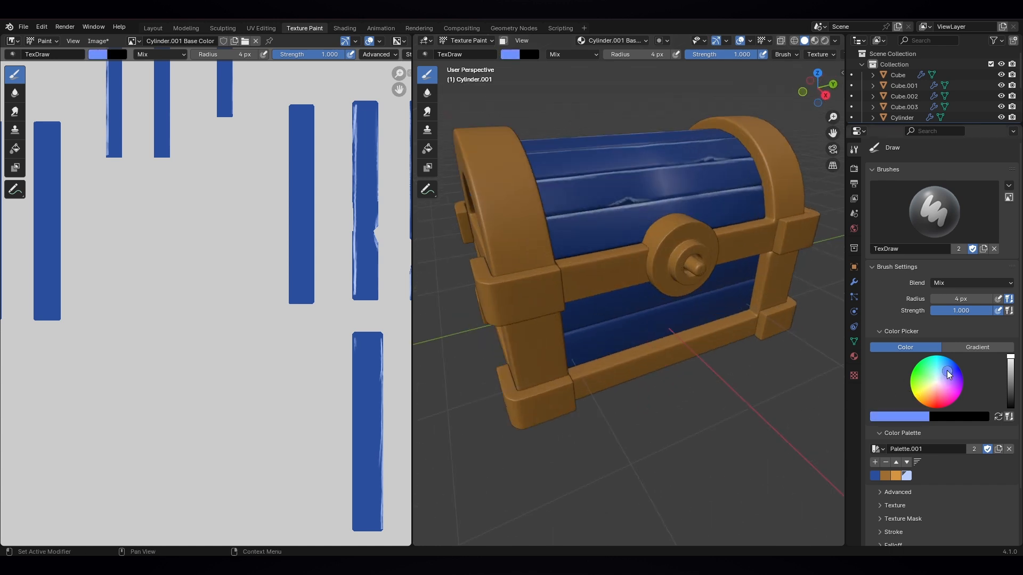
{"action": "left_click", "coordinate": [874, 461]}
- Paint thin medium blue wood-grain strokes along the lid planks and save the lid's Base Color image
{"action": "mouse_move", "coordinate": [535, 200]}
{"action": "left_mouse_down"}
{"action": "mouse_move", "coordinate": [727, 166]}
{"action": "mouse_move", "coordinate": [687, 185]}
{"action": "mouse_move", "coordinate": [796, 176]}
{"action": "left_mouse_up"}
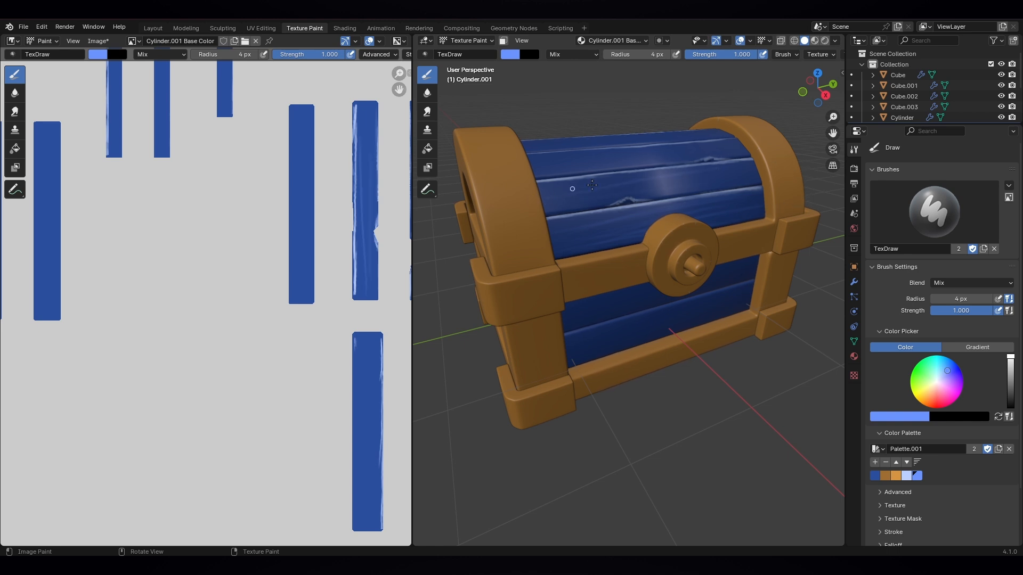
{"action": "middle_click_drag", "start_coordinate": [477, 222], "coordinate": [640, 246]}
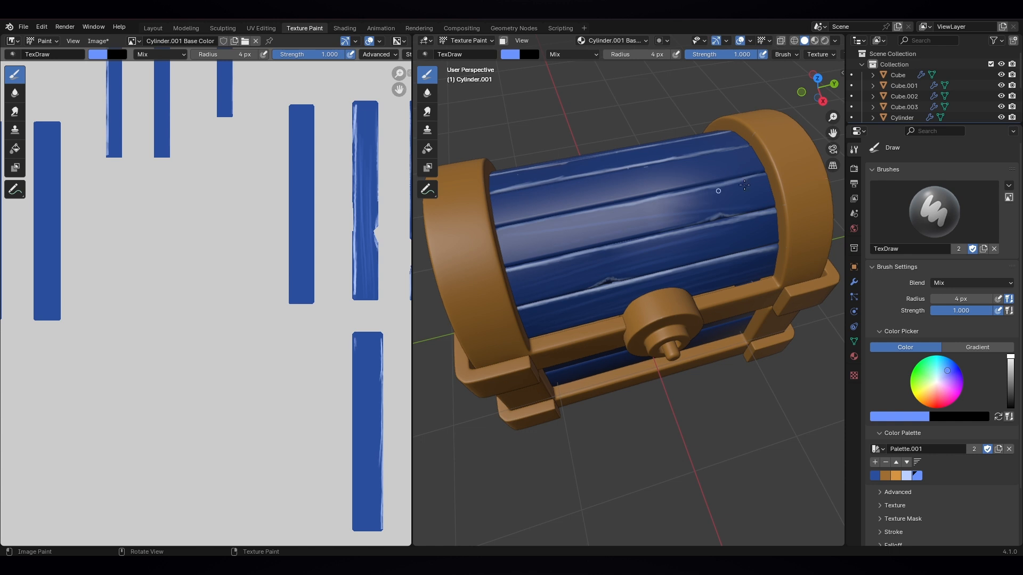
{"action": "middle_click_drag", "start_coordinate": [647, 167], "coordinate": [527, 199]}
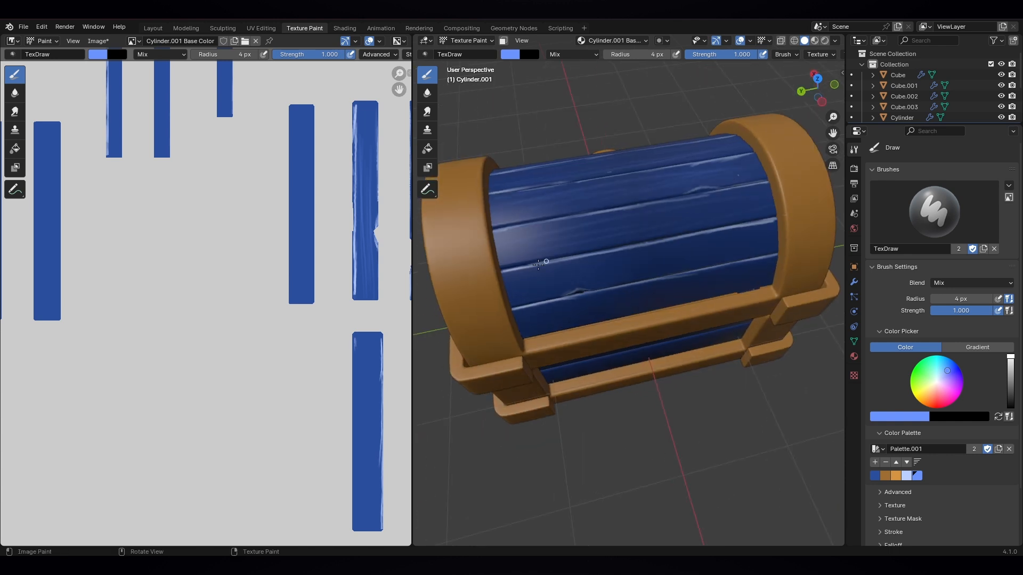
{"action": "middle_click_drag", "start_coordinate": [540, 324], "coordinate": [522, 219]}
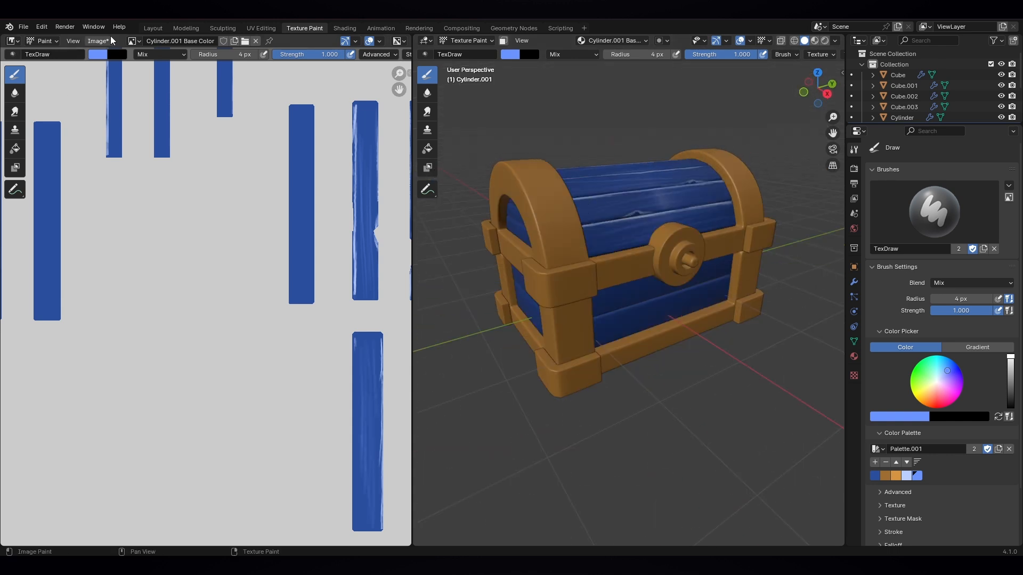
{"action": "left_click", "coordinate": [98, 41]}
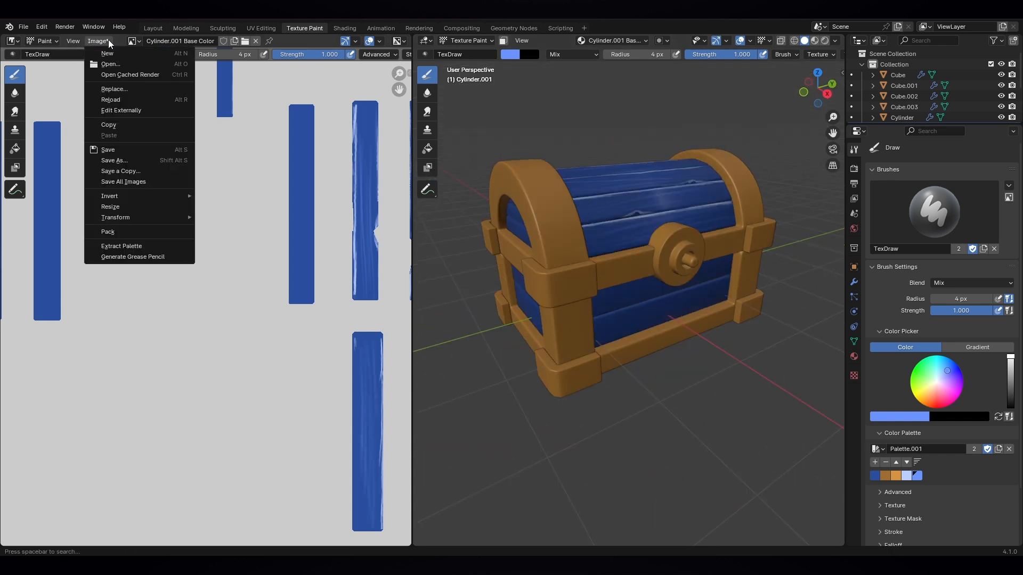
{"action": "left_click", "coordinate": [122, 152]}
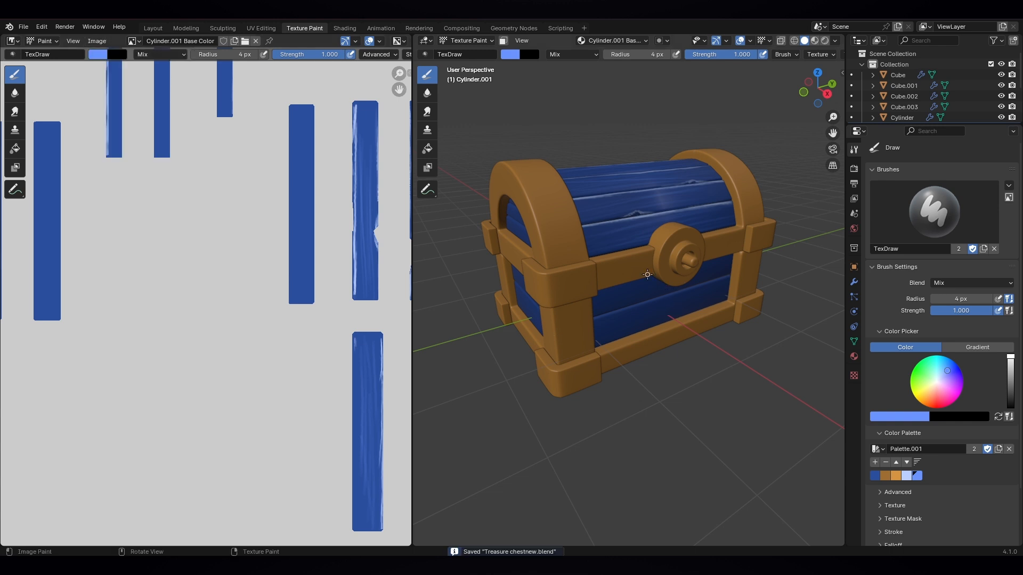
- Make the blue body planks below the lid the active object in Object Mode, then return to Texture Paint mode
{"action": "left_click", "coordinate": [467, 40]}
{"action": "left_click", "coordinate": [482, 53]}
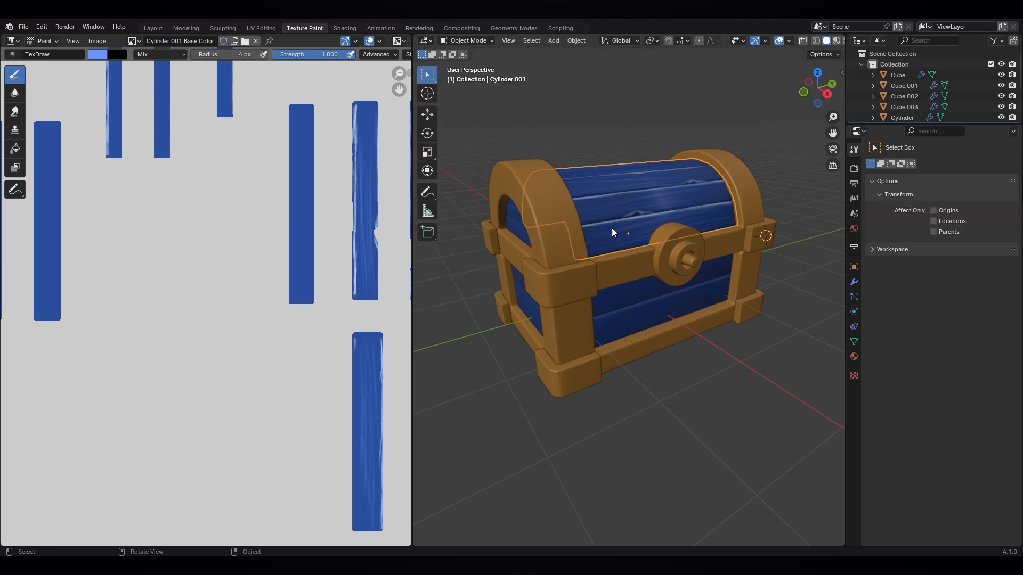
{"action": "left_click", "coordinate": [648, 305]}
{"action": "left_click", "coordinate": [474, 41]}
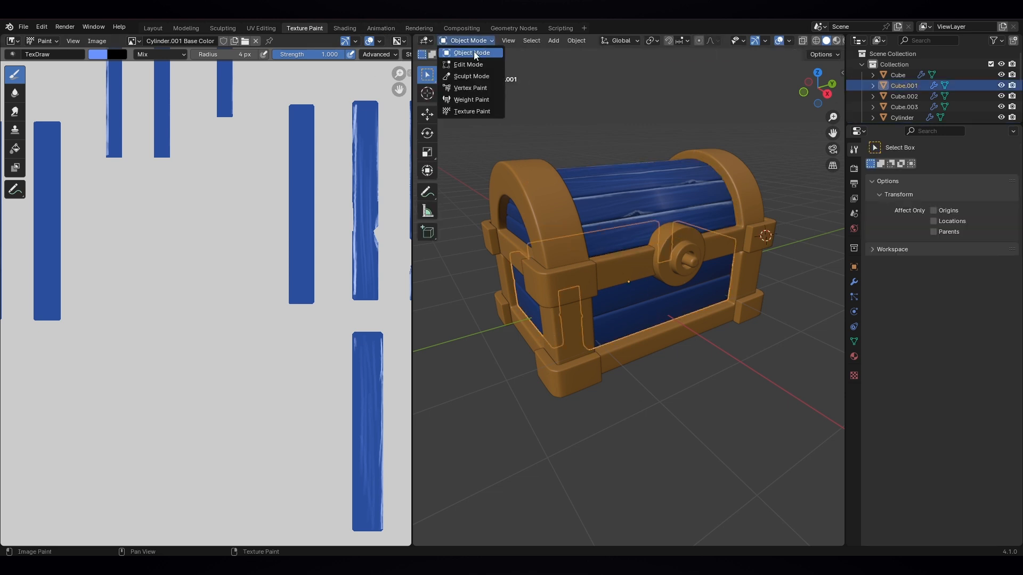
{"action": "left_click", "coordinate": [472, 111]}
- Paint thin medium blue wood-grain strokes on both front body planks, widening the 3D viewport for more room
{"action": "scroll", "coordinate": [662, 317], "scroll_direction": "up", "scroll_amount": 5}
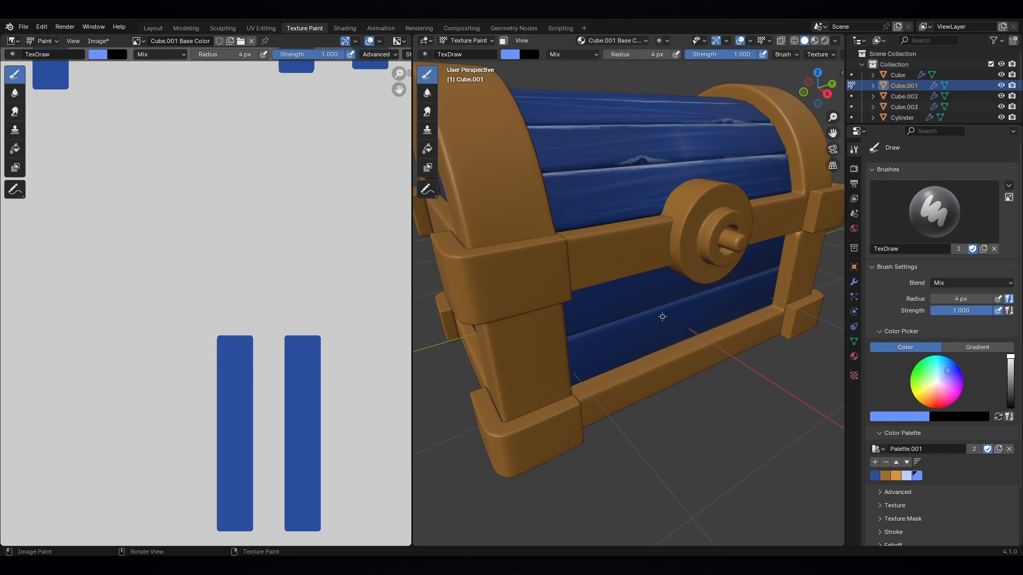
{"action": "middle_click_drag", "start_coordinate": [662, 317], "coordinate": [638, 301]}
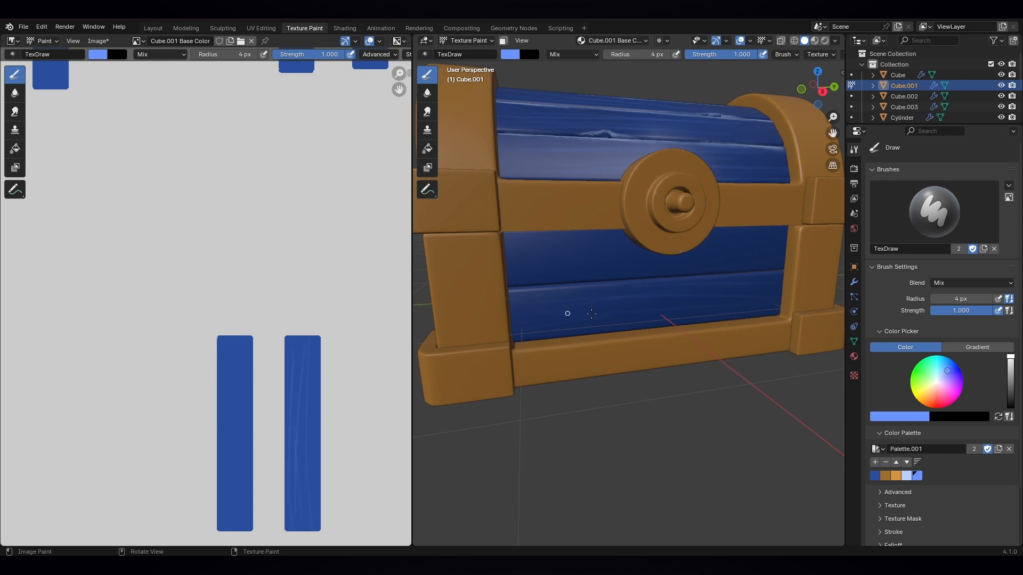
{"action": "left_click_drag", "start_coordinate": [591, 313], "coordinate": [580, 259]}
{"action": "mouse_move", "coordinate": [413, 225]}
{"action": "left_mouse_down"}
{"action": "mouse_move", "coordinate": [248, 230]}
{"action": "mouse_move", "coordinate": [263, 236]}
{"action": "left_mouse_up"}
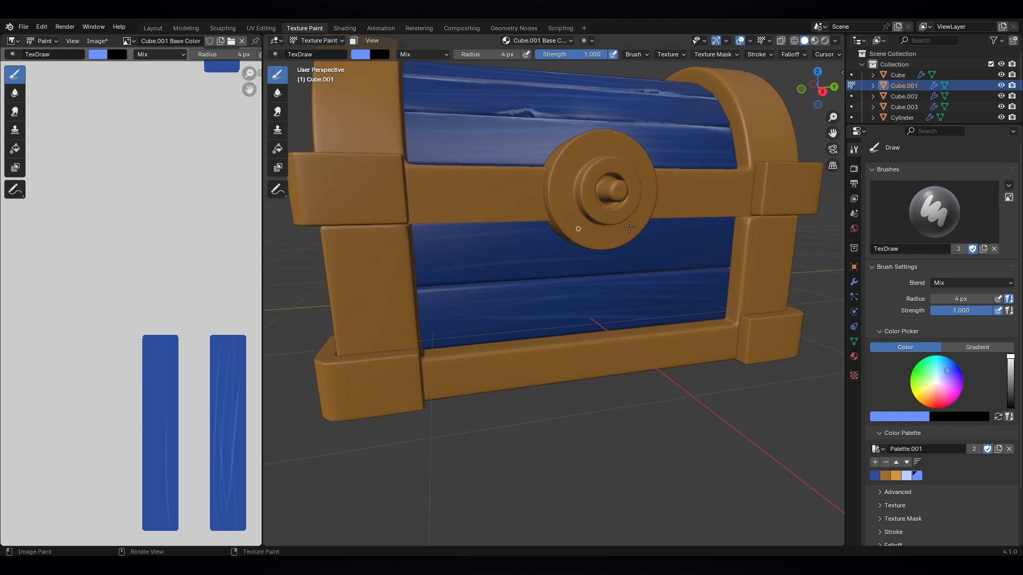
{"action": "left_click_drag", "start_coordinate": [451, 246], "coordinate": [647, 237]}
{"action": "scroll", "coordinate": [736, 270], "scroll_direction": "down", "scroll_amount": 3}
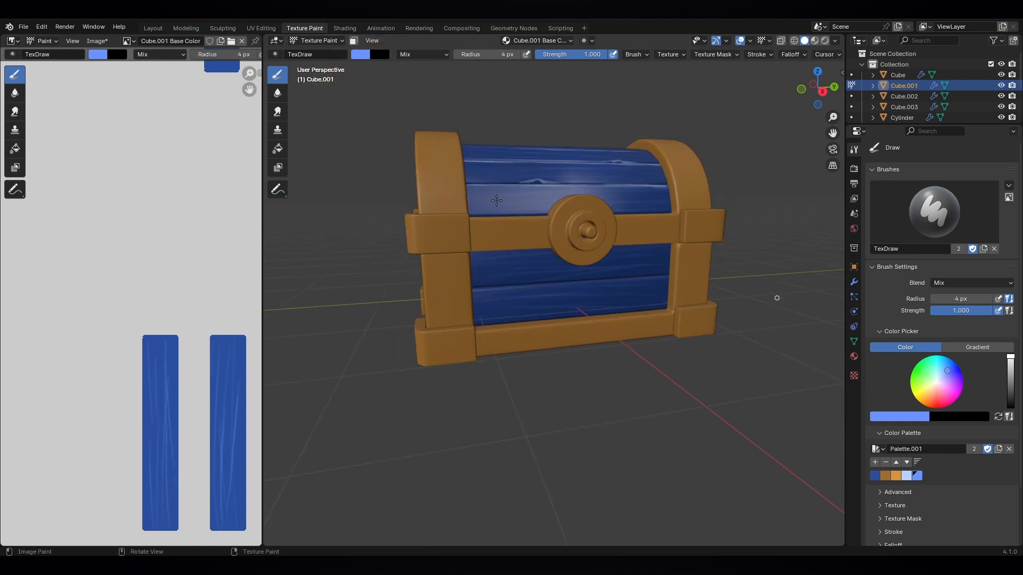
- Paint medium blue wood-grain strokes on the back and side planks of the chest body
{"action": "middle_click_drag", "start_coordinate": [736, 270], "coordinate": [569, 307]}
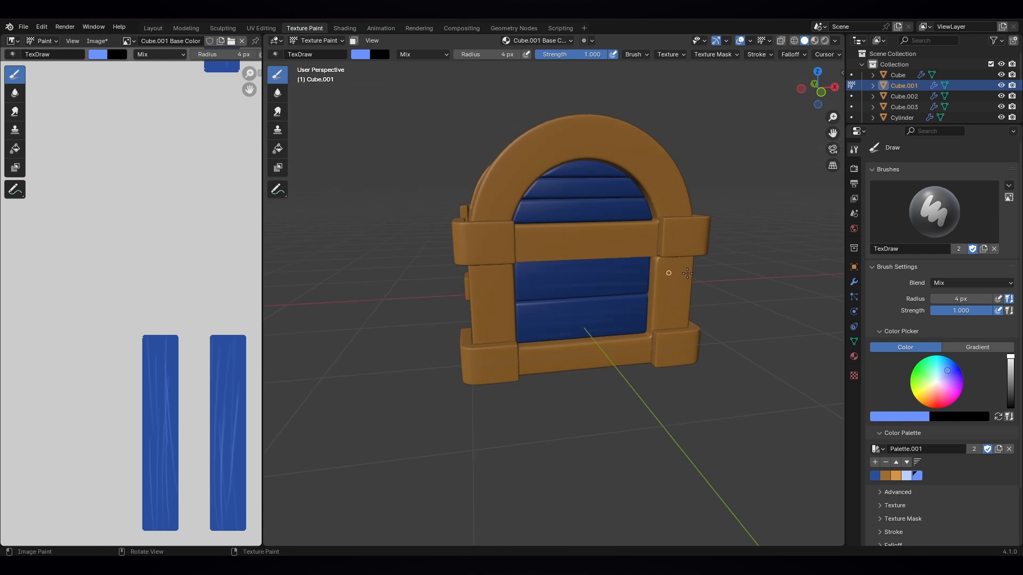
{"action": "middle_click_drag", "start_coordinate": [778, 294], "coordinate": [696, 283]}
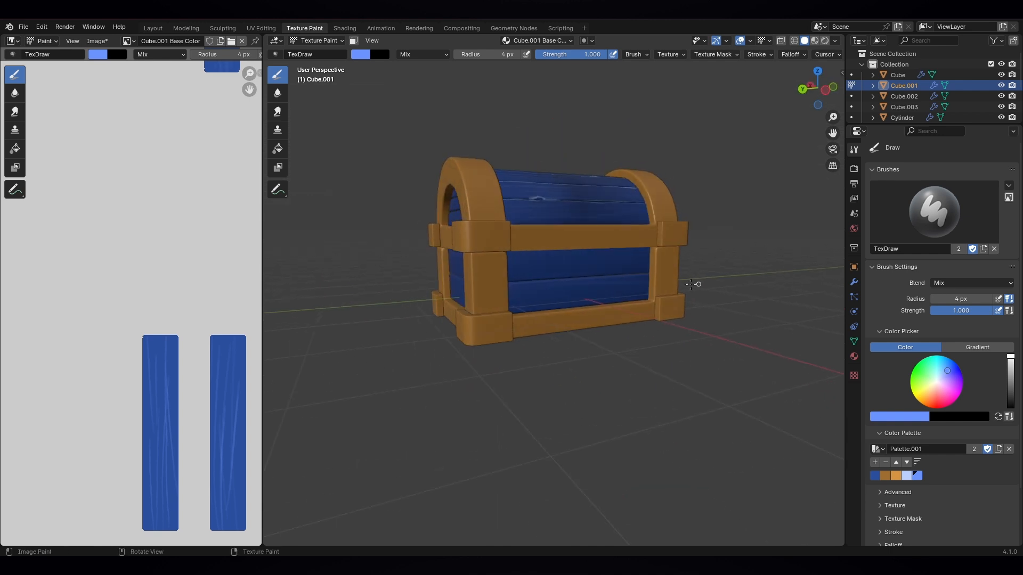
{"action": "middle_click_drag", "start_coordinate": [652, 254], "coordinate": [534, 303]}
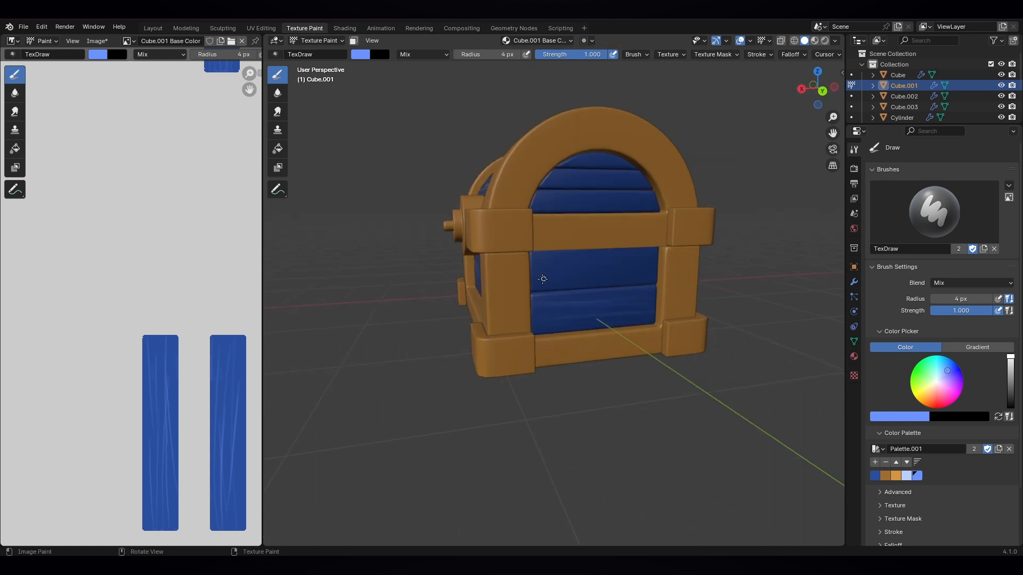
{"action": "scroll", "coordinate": [647, 259], "scroll_direction": "up", "scroll_amount": 3}
{"action": "middle_click_drag", "start_coordinate": [646, 259], "coordinate": [647, 271]}
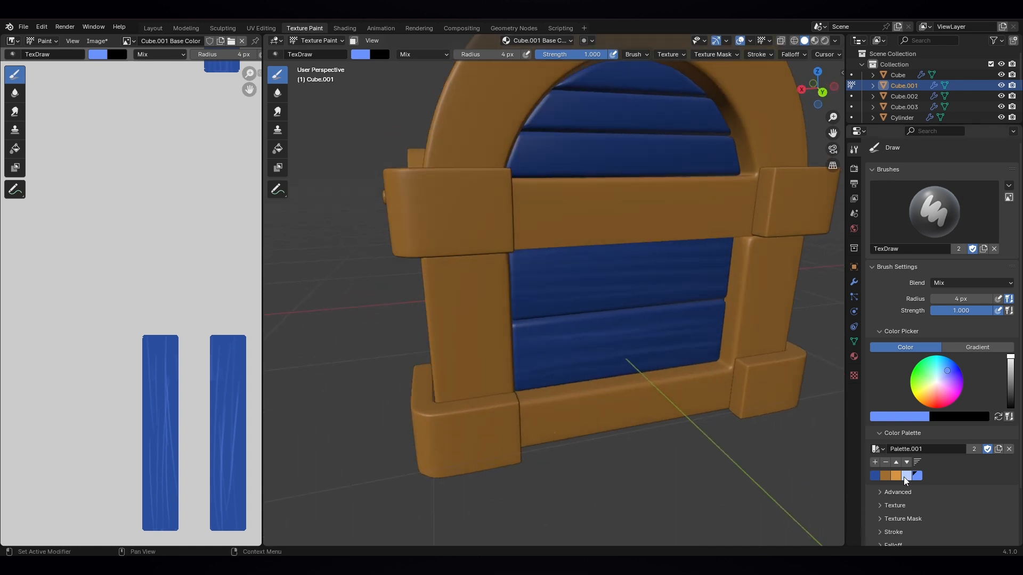
- Switch back to the pale light blue from the palette and highlight the plank edges on the side of the chest body
{"action": "left_click", "coordinate": [908, 477]}
{"action": "scroll", "coordinate": [729, 379], "scroll_direction": "up", "scroll_amount": 2}
{"action": "left_click_drag", "start_coordinate": [494, 331], "coordinate": [782, 310]}
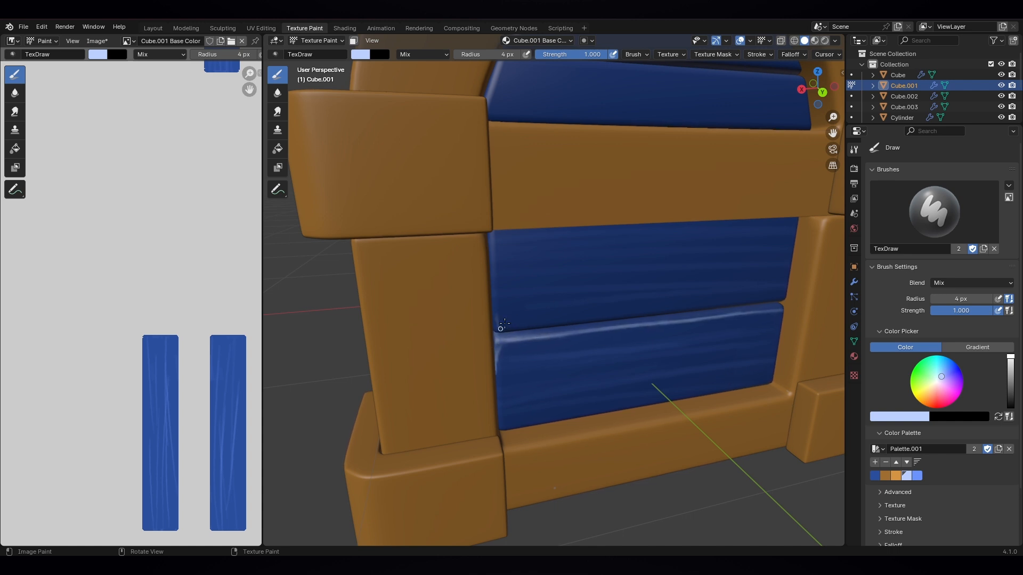
{"action": "left_click_drag", "start_coordinate": [781, 297], "coordinate": [707, 293]}
{"action": "scroll", "coordinate": [706, 293], "scroll_direction": "down", "scroll_amount": 5}
{"action": "middle_click_drag", "start_coordinate": [707, 293], "coordinate": [689, 350]}
{"action": "scroll", "coordinate": [689, 350], "scroll_direction": "up", "scroll_amount": 5}
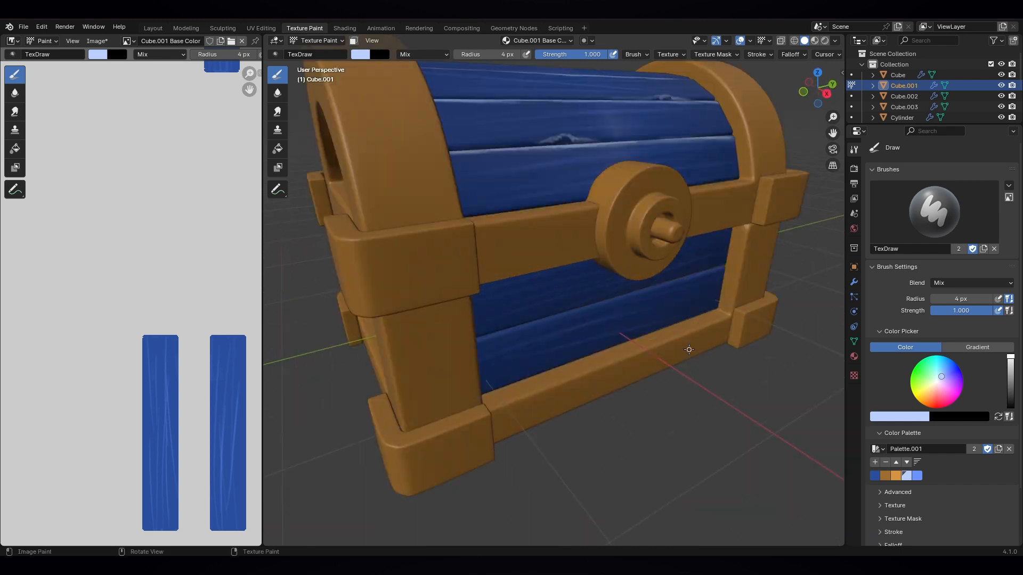
- Paint pale light blue highlights along the remaining plank edges on the front and ends of the chest body
{"action": "mouse_move", "coordinate": [472, 343]}
{"action": "left_mouse_down"}
{"action": "mouse_move", "coordinate": [727, 269]}
{"action": "mouse_move", "coordinate": [483, 342]}
{"action": "left_mouse_up"}
{"action": "scroll", "coordinate": [483, 342], "scroll_direction": "down", "scroll_amount": 5}
{"action": "middle_click_drag", "start_coordinate": [483, 342], "coordinate": [696, 350]}
{"action": "scroll", "coordinate": [696, 350], "scroll_direction": "up", "scroll_amount": 5}
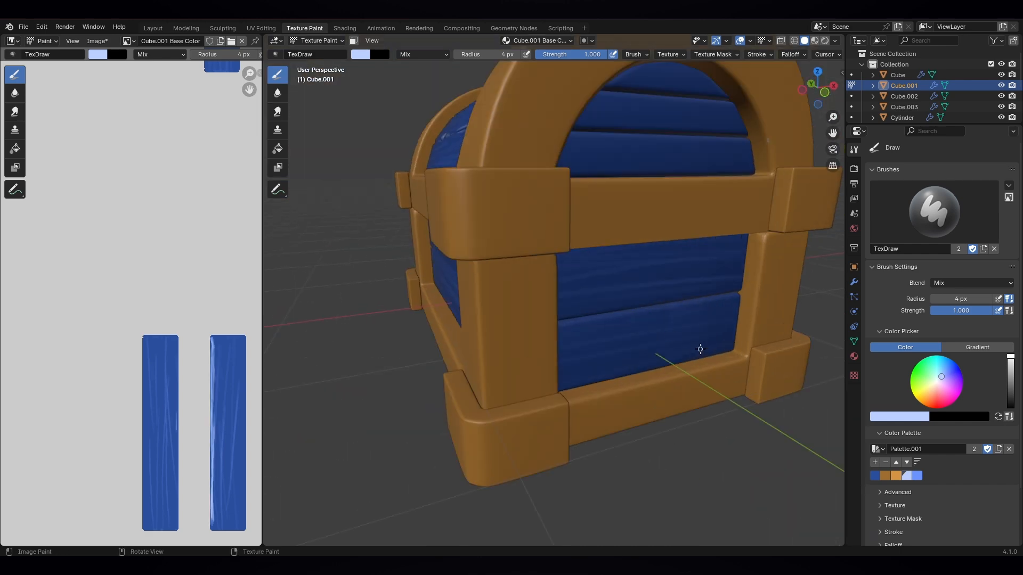
{"action": "mouse_move", "coordinate": [562, 324]}
{"action": "left_mouse_down"}
{"action": "mouse_move", "coordinate": [749, 292]}
{"action": "mouse_move", "coordinate": [567, 323]}
{"action": "left_mouse_up"}
{"action": "scroll", "coordinate": [567, 323], "scroll_direction": "down", "scroll_amount": 5}
{"action": "middle_click_drag", "start_coordinate": [567, 324], "coordinate": [578, 375]}
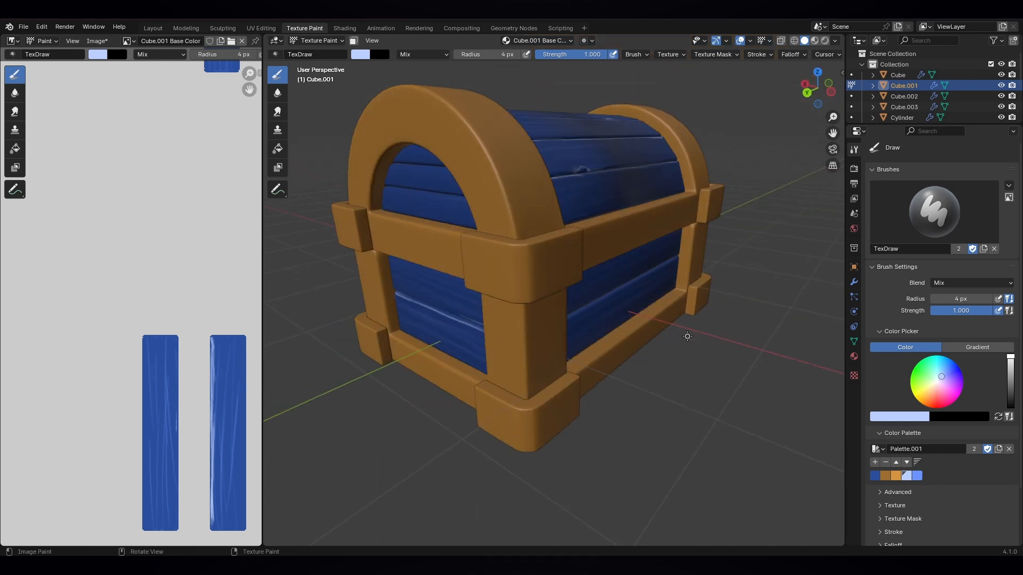
{"action": "scroll", "coordinate": [578, 375], "scroll_direction": "up", "scroll_amount": 5}
{"action": "mouse_move", "coordinate": [472, 342]}
{"action": "left_mouse_down"}
{"action": "mouse_move", "coordinate": [725, 271]}
{"action": "mouse_move", "coordinate": [471, 344]}
{"action": "left_mouse_up"}
{"action": "scroll", "coordinate": [471, 344], "scroll_direction": "down", "scroll_amount": 5}
{"action": "middle_click_drag", "start_coordinate": [471, 344], "coordinate": [569, 361]}
{"action": "scroll", "coordinate": [569, 362], "scroll_direction": "up", "scroll_amount": 5}
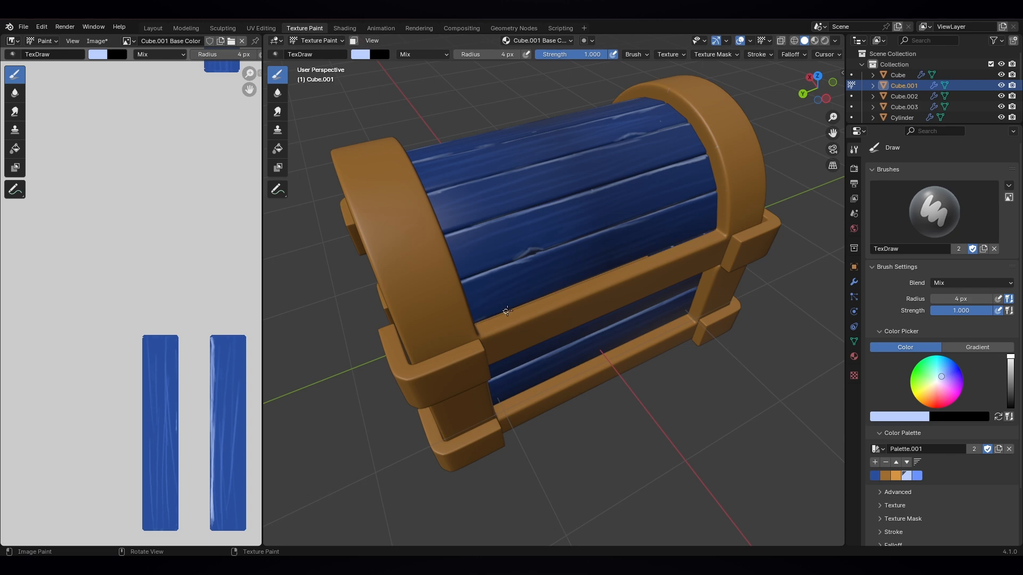
- Make the blue lid planks the active object in Object Mode, then return to Texture Paint mode
{"action": "left_click", "coordinate": [317, 40]}
{"action": "left_click", "coordinate": [320, 53]}
{"action": "left_click", "coordinate": [452, 184]}
{"action": "left_click", "coordinate": [320, 41]}
{"action": "left_click", "coordinate": [322, 111]}
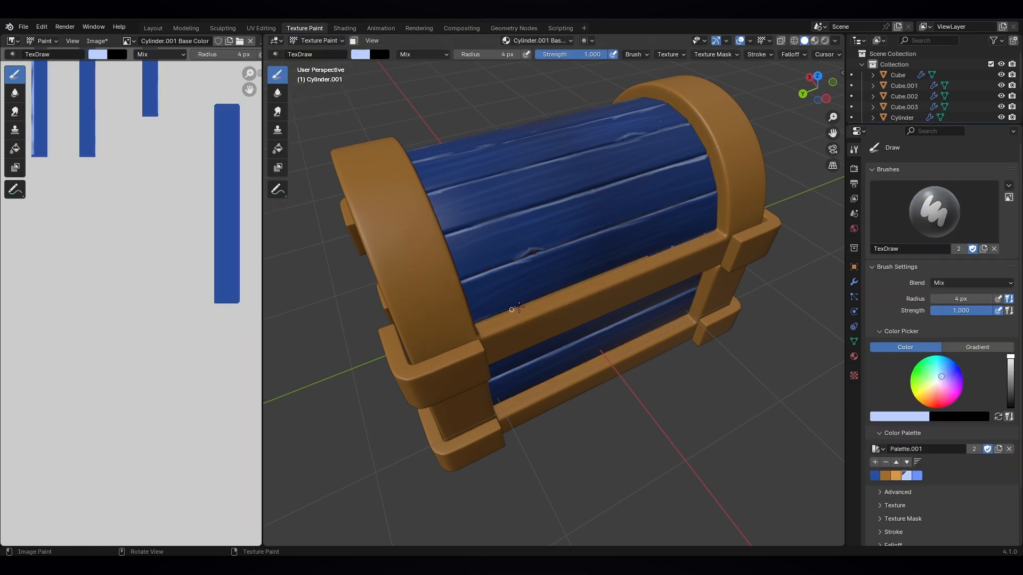
- Add pale light blue highlights along the lowest front lid plank, just above the orange front rail
{"action": "left_click_drag", "start_coordinate": [518, 308], "coordinate": [480, 314]}
{"action": "middle_click_drag", "start_coordinate": [642, 278], "coordinate": [542, 302]}
{"action": "scroll", "coordinate": [542, 302], "scroll_direction": "up", "scroll_amount": 5}
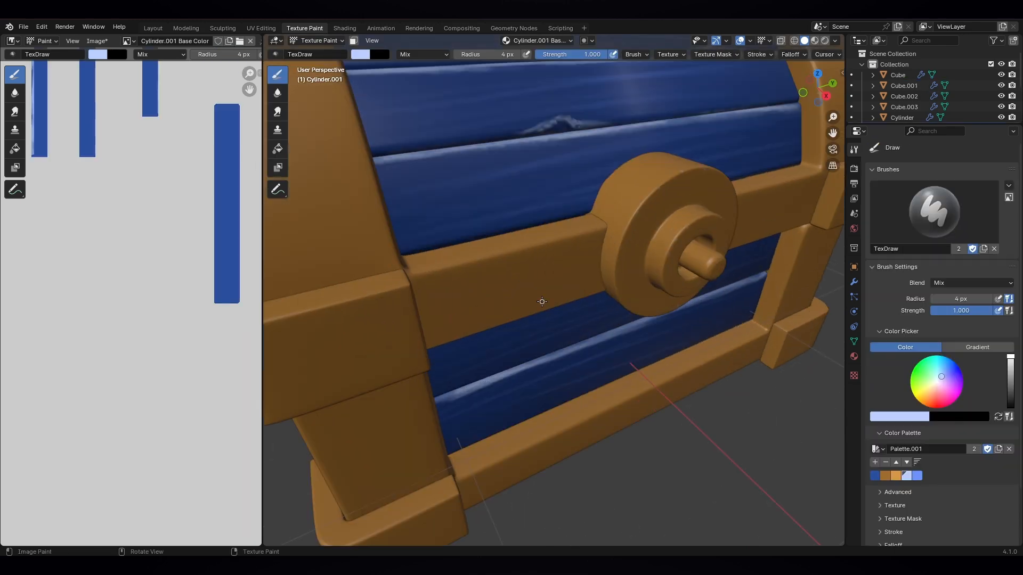
{"action": "mouse_move", "coordinate": [433, 245]}
{"action": "left_mouse_down"}
{"action": "mouse_move", "coordinate": [596, 208]}
{"action": "mouse_move", "coordinate": [613, 170]}
{"action": "left_mouse_up"}
{"action": "mouse_move", "coordinate": [612, 171]}
{"action": "middle_mouse_down"}
{"action": "mouse_move", "coordinate": [532, 240]}
{"action": "mouse_move", "coordinate": [501, 298]}
{"action": "middle_mouse_up"}
{"action": "left_click_drag", "start_coordinate": [681, 381], "coordinate": [654, 369]}
{"action": "scroll", "coordinate": [640, 349], "scroll_direction": "down", "scroll_amount": 4}
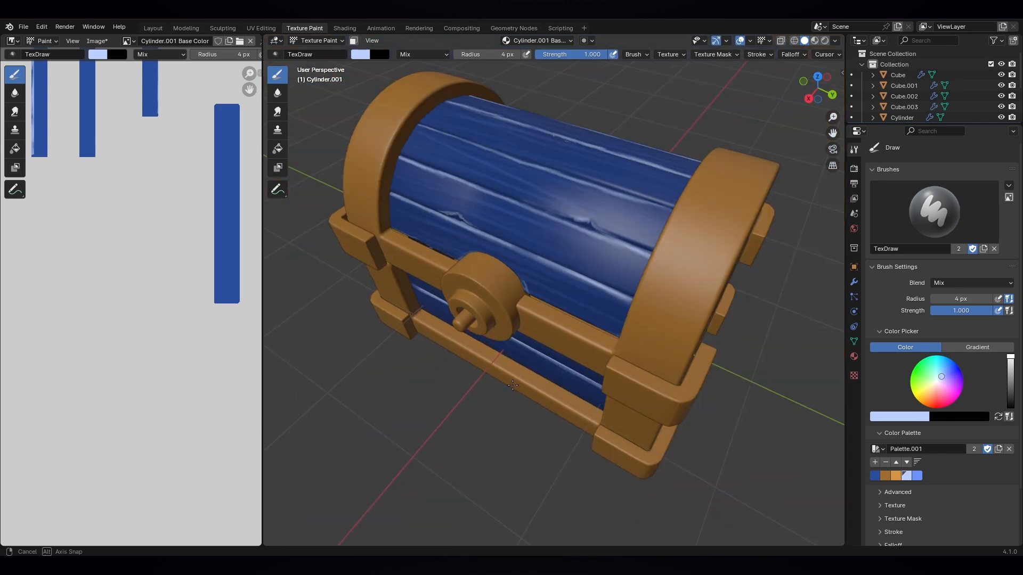
{"action": "middle_click_drag", "start_coordinate": [580, 325], "coordinate": [644, 312]}
{"action": "scroll", "coordinate": [643, 312], "scroll_direction": "down", "scroll_amount": 2}
- Make the orange lid frame with its two arches the active object in Object Mode, then return to Texture Paint mode
{"action": "left_click", "coordinate": [322, 40]}
{"action": "left_click", "coordinate": [324, 52]}
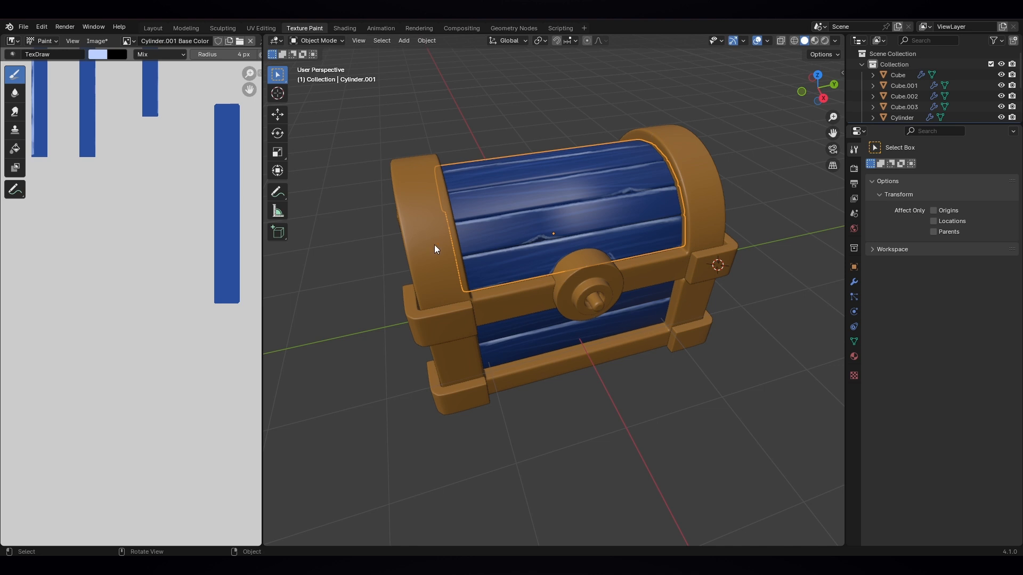
{"action": "middle_click_drag", "start_coordinate": [433, 244], "coordinate": [686, 353]}
{"action": "left_click", "coordinate": [588, 337]}
{"action": "left_click", "coordinate": [686, 352]}
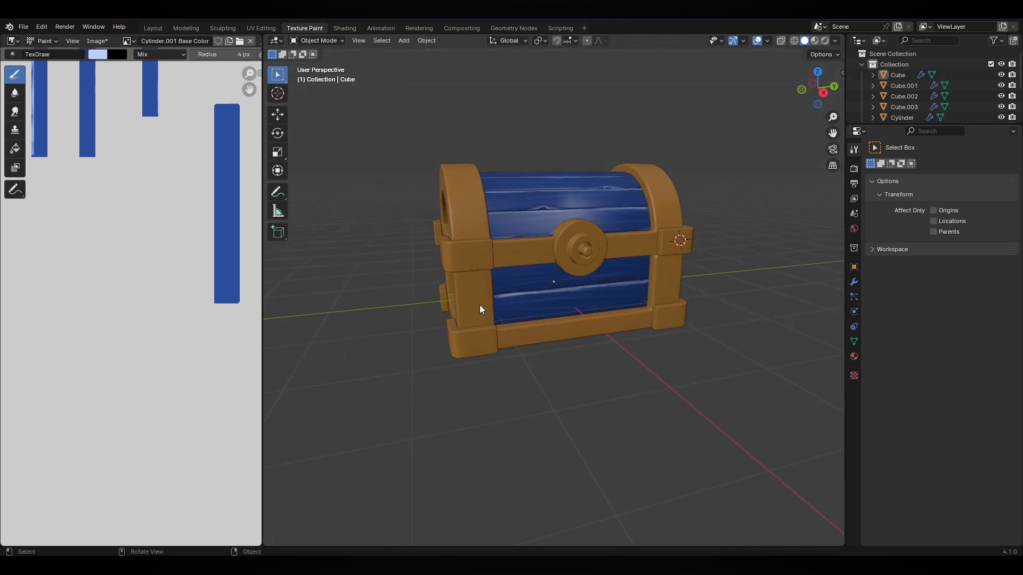
{"action": "middle_click_drag", "start_coordinate": [480, 305], "coordinate": [506, 320]}
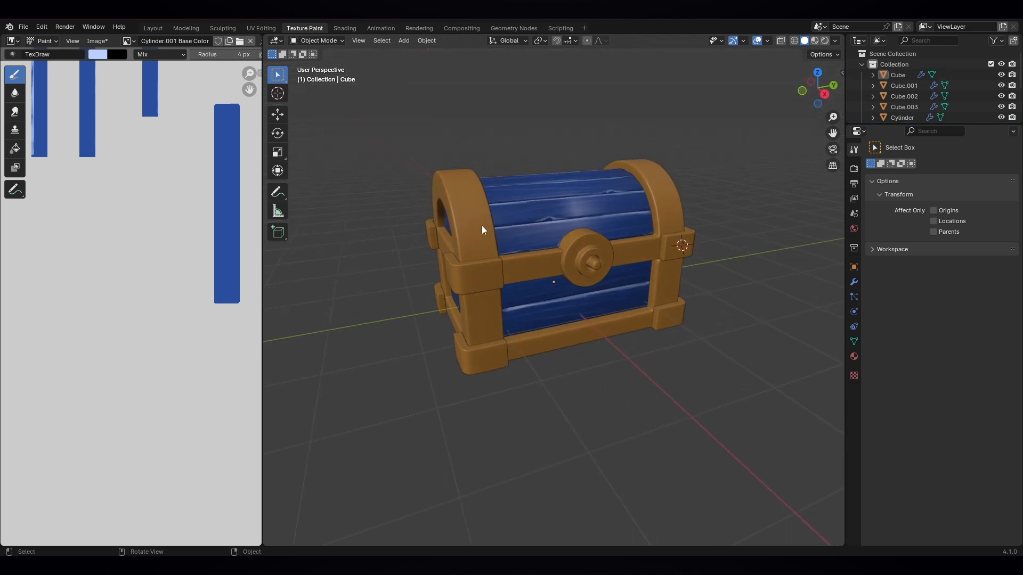
{"action": "left_click", "coordinate": [479, 225]}
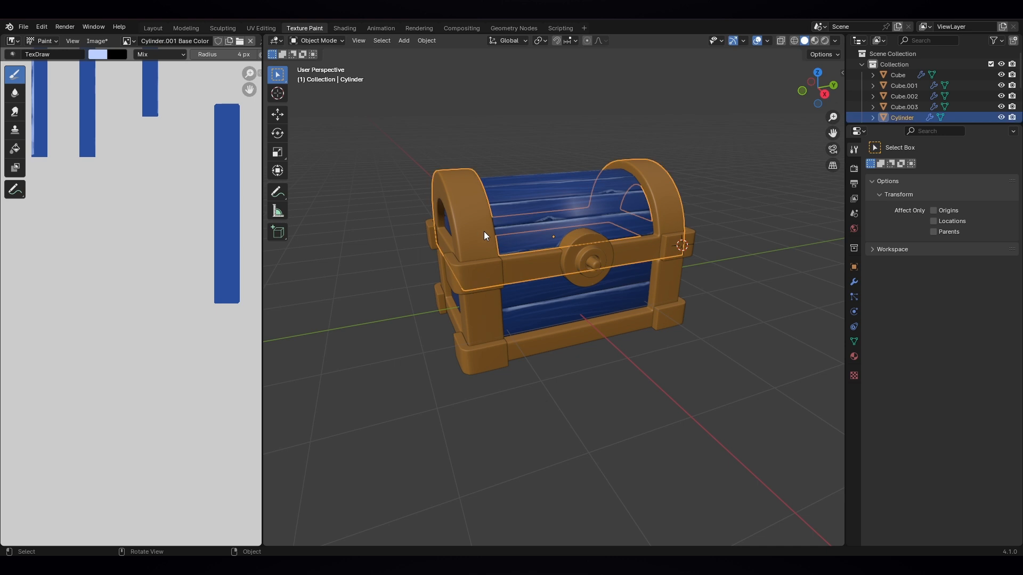
{"action": "left_click", "coordinate": [322, 40]}
{"action": "left_click", "coordinate": [325, 109]}
{"action": "scroll", "coordinate": [569, 264], "scroll_direction": "up", "scroll_amount": 3}
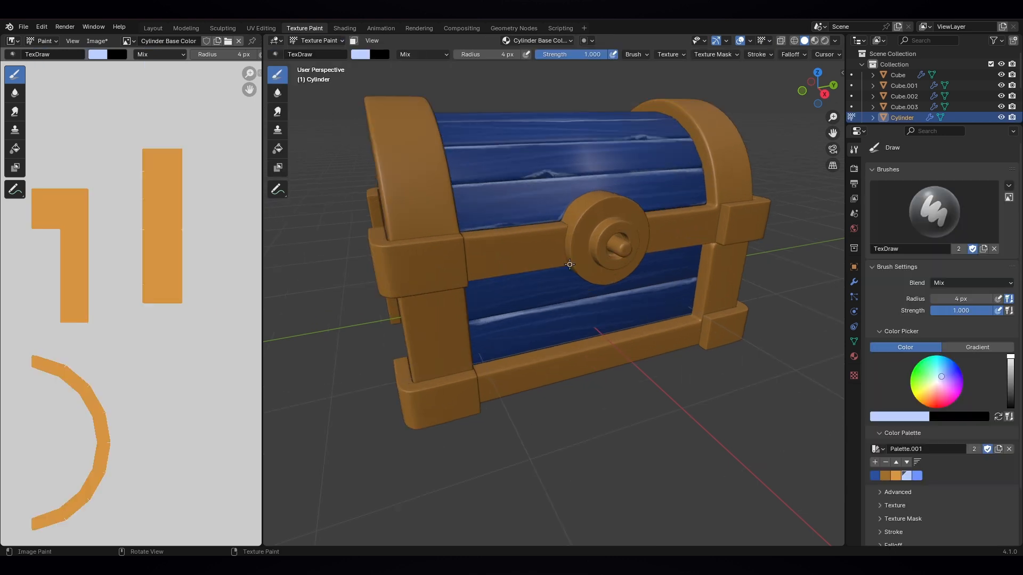
{"action": "middle_click_drag", "start_coordinate": [582, 257], "coordinate": [584, 278]}
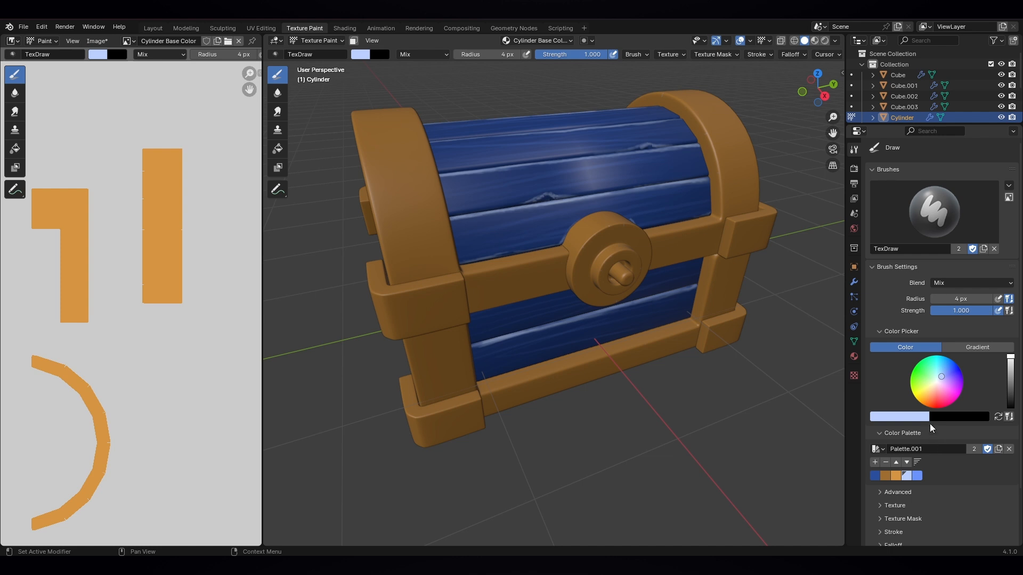
- Save a pale yellow brush color to the palette and highlight the lid frame's front rail and first arch edges with it
{"action": "left_click_drag", "start_coordinate": [945, 379], "coordinate": [931, 387]}
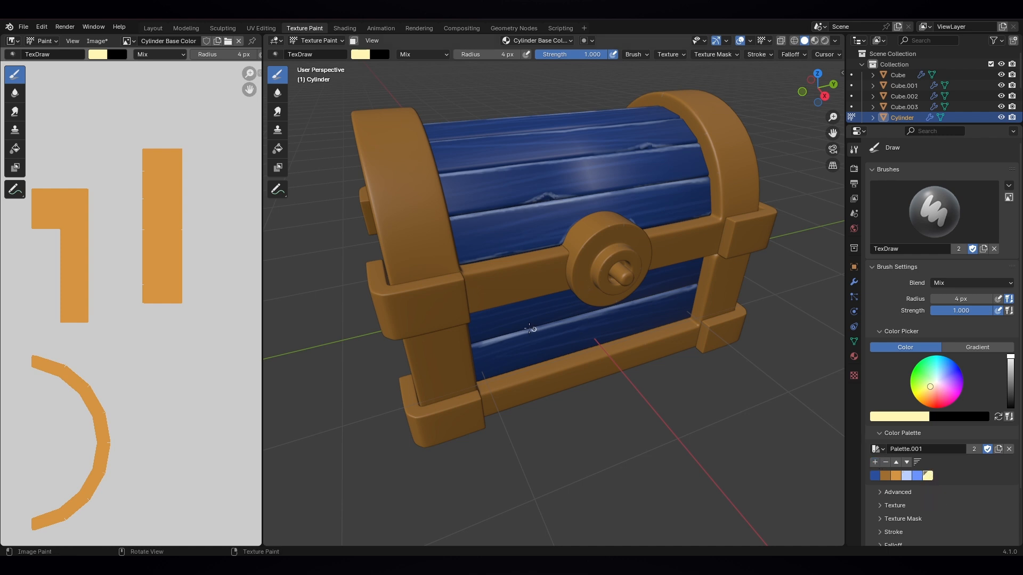
{"action": "mouse_move", "coordinate": [512, 265]}
{"action": "left_mouse_down"}
{"action": "mouse_move", "coordinate": [471, 273]}
{"action": "mouse_move", "coordinate": [516, 263]}
{"action": "mouse_move", "coordinate": [497, 265]}
{"action": "left_mouse_up"}
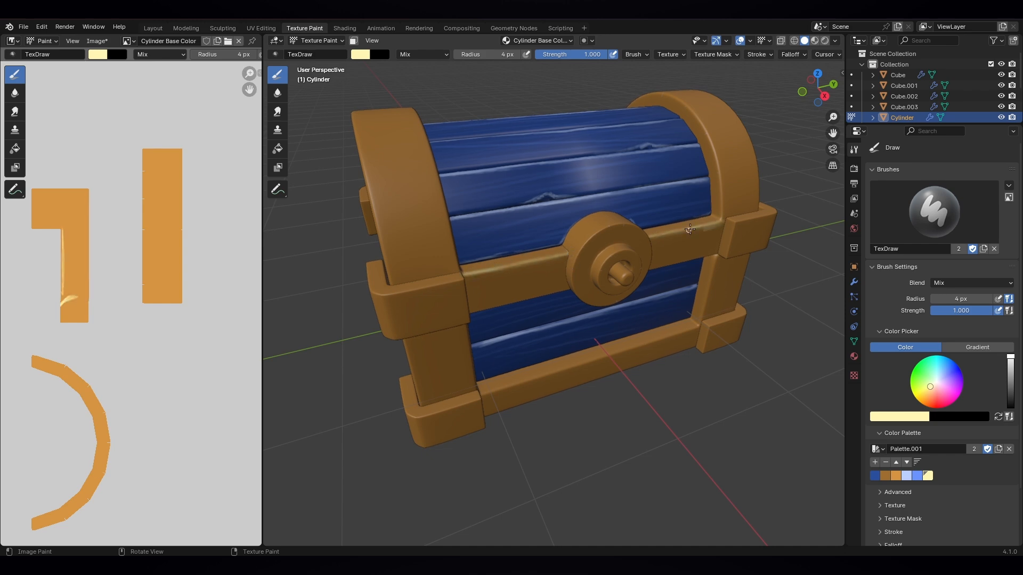
{"action": "mouse_move", "coordinate": [458, 271]}
{"action": "middle_mouse_down"}
{"action": "mouse_move", "coordinate": [436, 282]}
{"action": "mouse_move", "coordinate": [451, 315]}
{"action": "middle_mouse_up"}
{"action": "scroll", "coordinate": [436, 283], "scroll_direction": "up", "scroll_amount": 2}
{"action": "mouse_move", "coordinate": [400, 439]}
{"action": "left_mouse_down"}
{"action": "mouse_move", "coordinate": [413, 371]}
{"action": "mouse_move", "coordinate": [482, 247]}
{"action": "mouse_move", "coordinate": [589, 193]}
{"action": "mouse_move", "coordinate": [652, 193]}
{"action": "left_mouse_up"}
{"action": "middle_click_drag", "start_coordinate": [634, 253], "coordinate": [589, 242]}
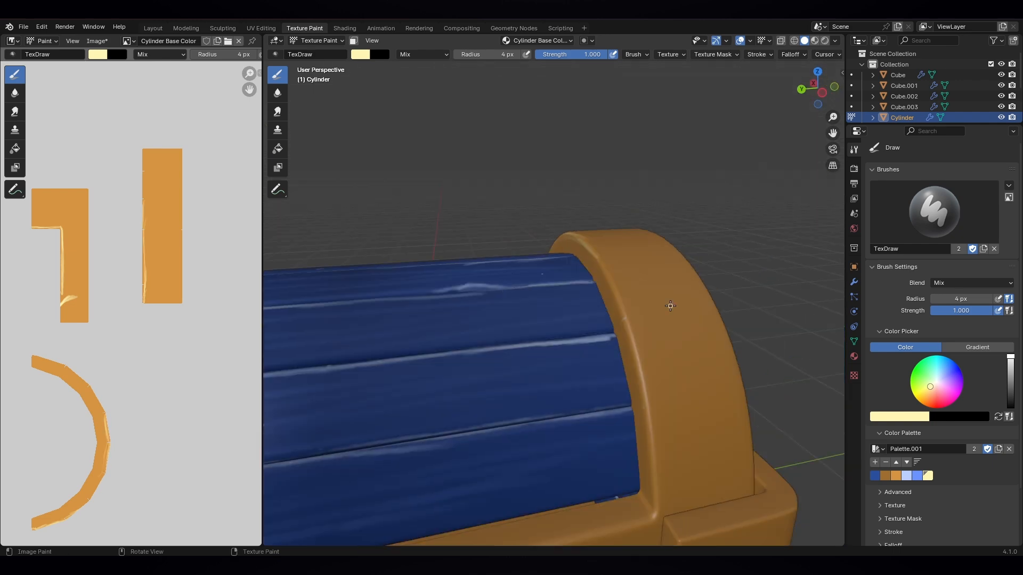
- Paint pale yellow highlights along the other arch's inner edge and where it meets the front rail
{"action": "mouse_move", "coordinate": [589, 242]}
{"action": "left_mouse_down"}
{"action": "mouse_move", "coordinate": [628, 339]}
{"action": "mouse_move", "coordinate": [652, 510]}
{"action": "left_mouse_up"}
{"action": "middle_click_drag", "start_coordinate": [577, 360], "coordinate": [610, 358]}
{"action": "scroll", "coordinate": [610, 358], "scroll_direction": "down", "scroll_amount": 3}
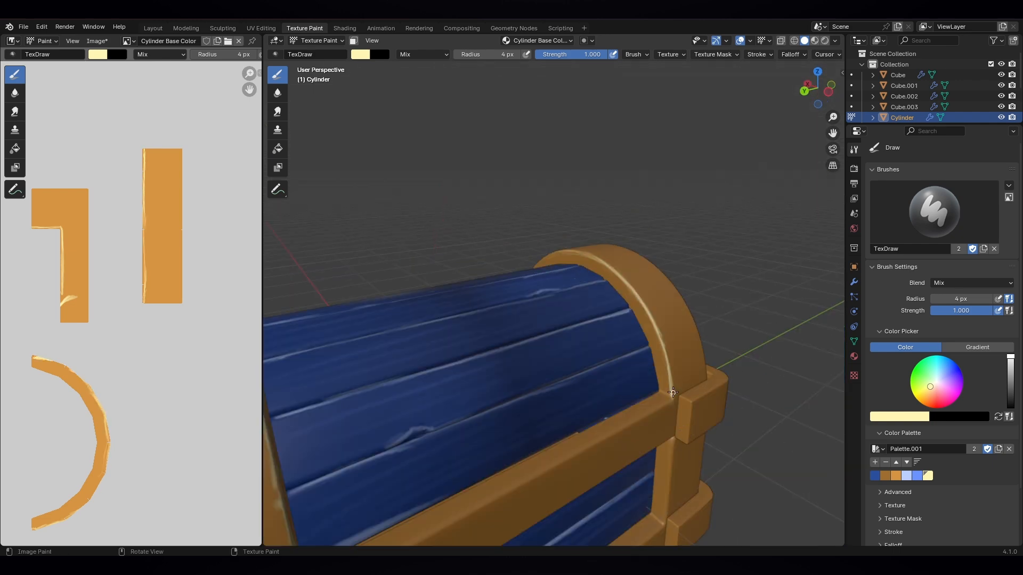
{"action": "left_click_drag", "start_coordinate": [672, 394], "coordinate": [540, 472]}
{"action": "mouse_move", "coordinate": [572, 438]}
{"action": "left_mouse_down"}
{"action": "mouse_move", "coordinate": [650, 398]}
{"action": "mouse_move", "coordinate": [647, 340]}
{"action": "left_mouse_up"}
{"action": "scroll", "coordinate": [687, 349], "scroll_direction": "down", "scroll_amount": 3}
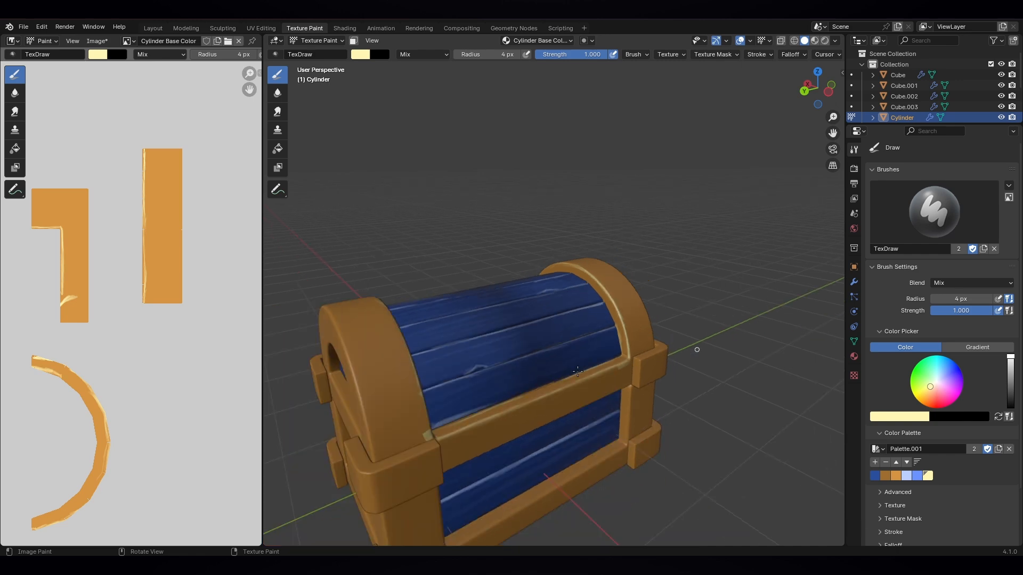
- Continue the pale yellow highlights along the outer edges and lower ends of the lid arches
{"action": "middle_click_drag", "start_coordinate": [696, 350], "coordinate": [839, 362]}
{"action": "scroll", "coordinate": [537, 288], "scroll_direction": "up", "scroll_amount": 4}
{"action": "mouse_move", "coordinate": [536, 253]}
{"action": "left_mouse_down"}
{"action": "mouse_move", "coordinate": [507, 335]}
{"action": "mouse_move", "coordinate": [500, 412]}
{"action": "left_mouse_up"}
{"action": "left_click_drag", "start_coordinate": [431, 409], "coordinate": [436, 374]}
{"action": "scroll", "coordinate": [447, 347], "scroll_direction": "down", "scroll_amount": 4}
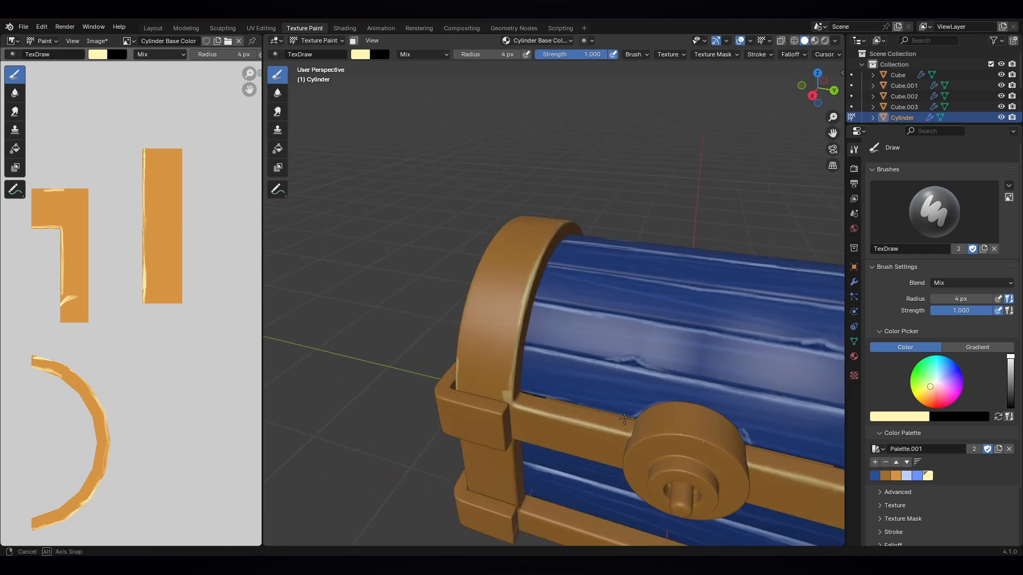
{"action": "middle_click_drag", "start_coordinate": [448, 348], "coordinate": [530, 303]}
{"action": "mouse_move", "coordinate": [560, 332]}
{"action": "left_mouse_down"}
{"action": "mouse_move", "coordinate": [576, 381]}
{"action": "mouse_move", "coordinate": [529, 289]}
{"action": "mouse_move", "coordinate": [503, 275]}
{"action": "left_mouse_up"}
- Highlight the remaining arch and end rail edges in pale yellow and paint diagonal seams where the arches meet the front rail
{"action": "mouse_move", "coordinate": [503, 277]}
{"action": "middle_mouse_down"}
{"action": "mouse_move", "coordinate": [585, 336]}
{"action": "mouse_move", "coordinate": [624, 348]}
{"action": "middle_mouse_up"}
{"action": "scroll", "coordinate": [623, 347], "scroll_direction": "up", "scroll_amount": 3}
{"action": "mouse_move", "coordinate": [427, 352]}
{"action": "left_mouse_down"}
{"action": "mouse_move", "coordinate": [487, 302]}
{"action": "mouse_move", "coordinate": [612, 270]}
{"action": "left_mouse_up"}
{"action": "left_click_drag", "start_coordinate": [365, 491], "coordinate": [415, 362]}
{"action": "mouse_move", "coordinate": [445, 463]}
{"action": "left_mouse_down"}
{"action": "mouse_move", "coordinate": [612, 392]}
{"action": "mouse_move", "coordinate": [640, 367]}
{"action": "left_mouse_up"}
{"action": "scroll", "coordinate": [495, 441], "scroll_direction": "down", "scroll_amount": 3}
{"action": "mouse_move", "coordinate": [496, 441]}
{"action": "middle_mouse_down"}
{"action": "mouse_move", "coordinate": [389, 338]}
{"action": "mouse_move", "coordinate": [513, 296]}
{"action": "middle_mouse_up"}
{"action": "scroll", "coordinate": [389, 338], "scroll_direction": "up", "scroll_amount": 3}
{"action": "scroll", "coordinate": [426, 324], "scroll_direction": "down", "scroll_amount": 4}
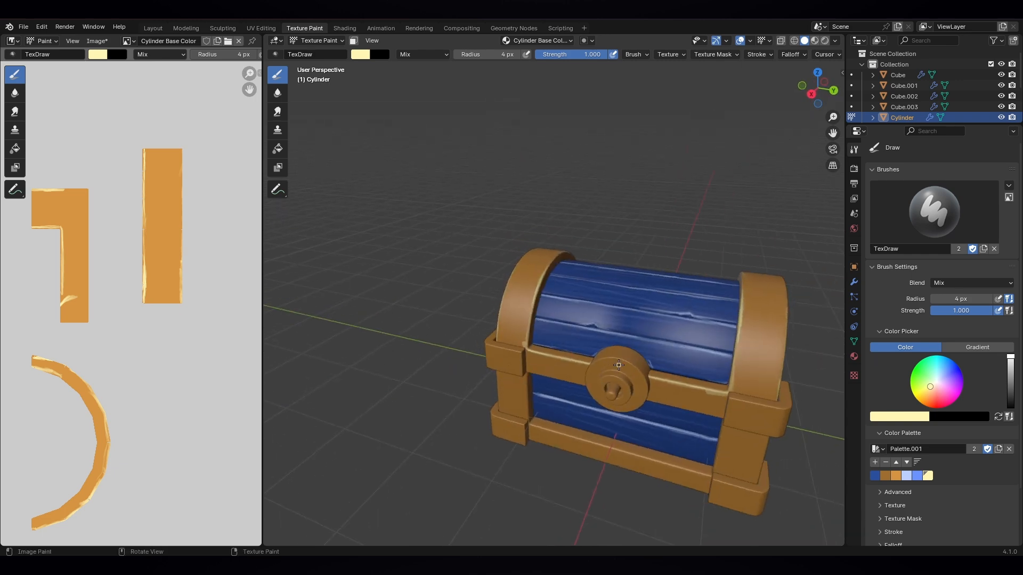
{"action": "left_click_drag", "start_coordinate": [731, 377], "coordinate": [770, 400]}
- Darken the palette's orange to a near-black brown, save it as a swatch, and paint a chip on an arch edge
{"action": "left_click", "coordinate": [896, 476]}
{"action": "left_click_drag", "start_coordinate": [1010, 366], "coordinate": [1010, 404]}
{"action": "left_click", "coordinate": [874, 463]}
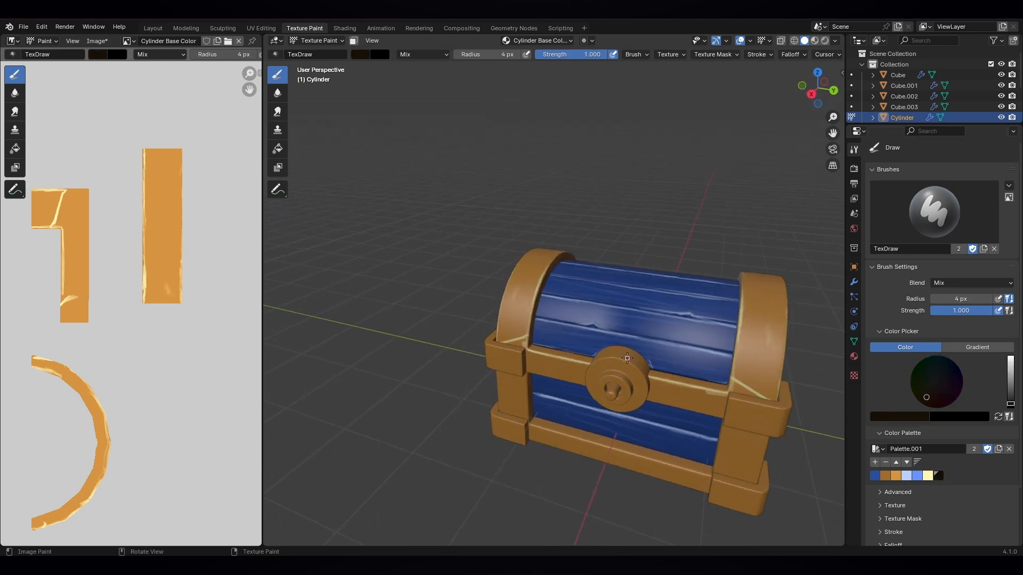
{"action": "scroll", "coordinate": [569, 320], "scroll_direction": "up", "scroll_amount": 5}
{"action": "left_click_drag", "start_coordinate": [542, 220], "coordinate": [546, 218]}
- Outline the dark chip in pale yellow and paint a second near-black chip on the outer edge of the opposite arch
{"action": "left_click", "coordinate": [928, 476]}
{"action": "scroll", "coordinate": [596, 194], "scroll_direction": "down", "scroll_amount": 3}
{"action": "middle_click_drag", "start_coordinate": [596, 194], "coordinate": [668, 196]}
{"action": "scroll", "coordinate": [668, 196], "scroll_direction": "down", "scroll_amount": 3}
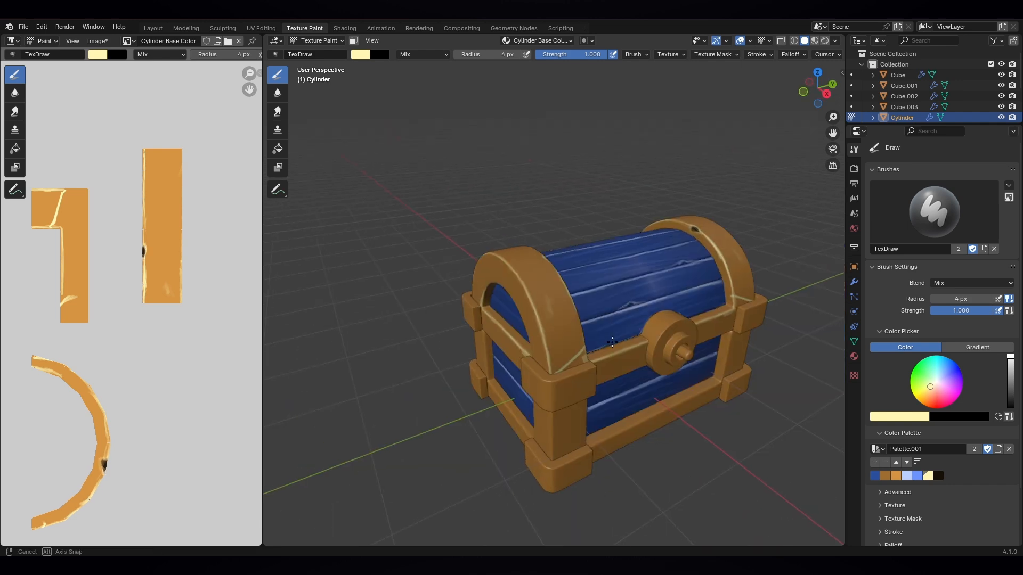
{"action": "scroll", "coordinate": [521, 335], "scroll_direction": "up", "scroll_amount": 3}
{"action": "left_click", "coordinate": [938, 476]}
{"action": "mouse_move", "coordinate": [501, 294]}
{"action": "left_mouse_down"}
{"action": "mouse_move", "coordinate": [501, 304]}
{"action": "mouse_move", "coordinate": [501, 290]}
{"action": "left_mouse_up"}
{"action": "left_click", "coordinate": [928, 476]}
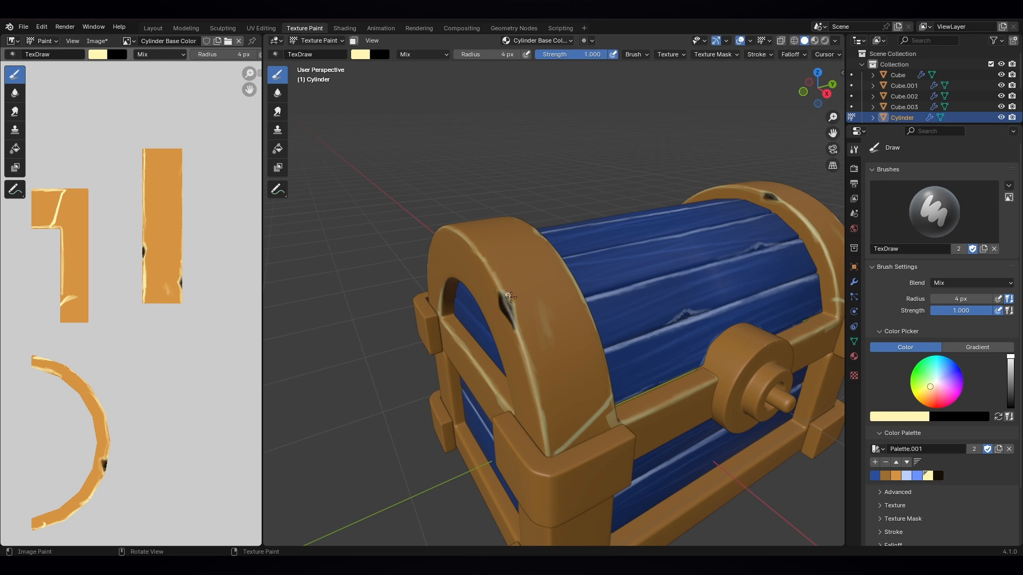
- Paint further near-black chips on the inner edges of the lid arches and rim the chips with pale yellow
{"action": "key", "text": "s"}
{"action": "scroll", "coordinate": [546, 299], "scroll_direction": "down", "scroll_amount": 5}
{"action": "middle_click_drag", "start_coordinate": [547, 299], "coordinate": [341, 282]}
{"action": "scroll", "coordinate": [547, 341], "scroll_direction": "up", "scroll_amount": 4}
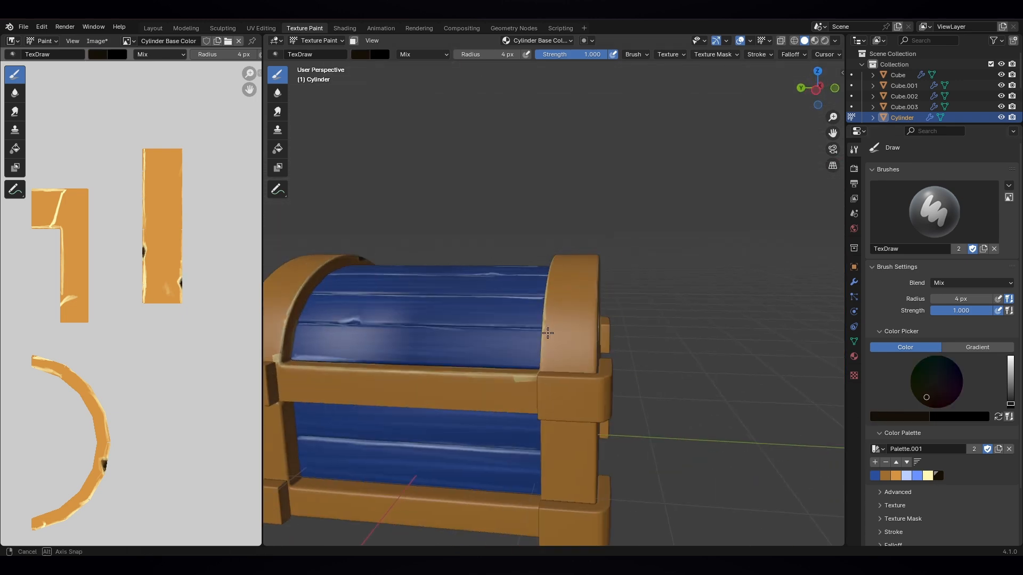
{"action": "left_click", "coordinate": [928, 475]}
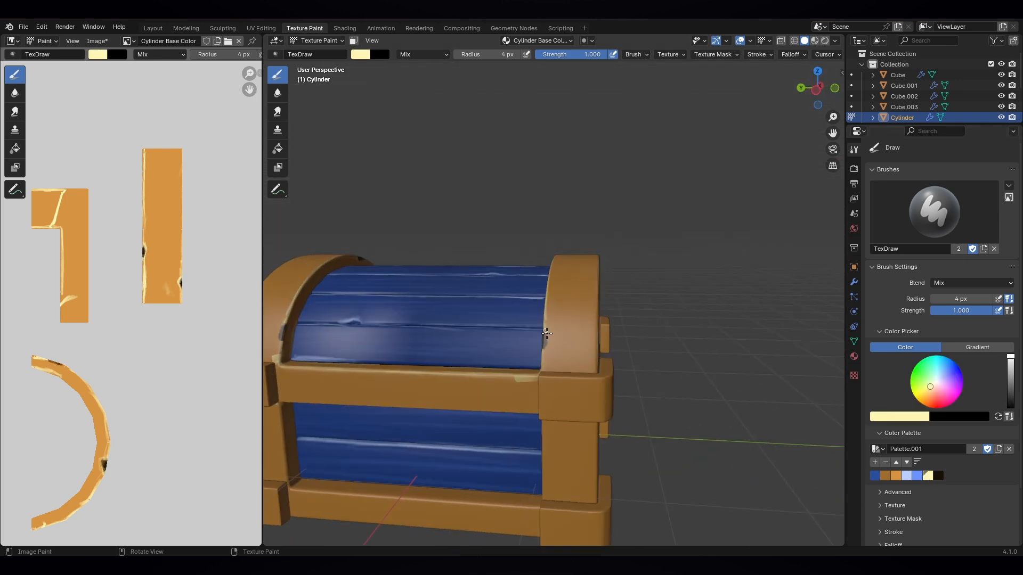
{"action": "middle_click_drag", "start_coordinate": [550, 326], "coordinate": [744, 362]}
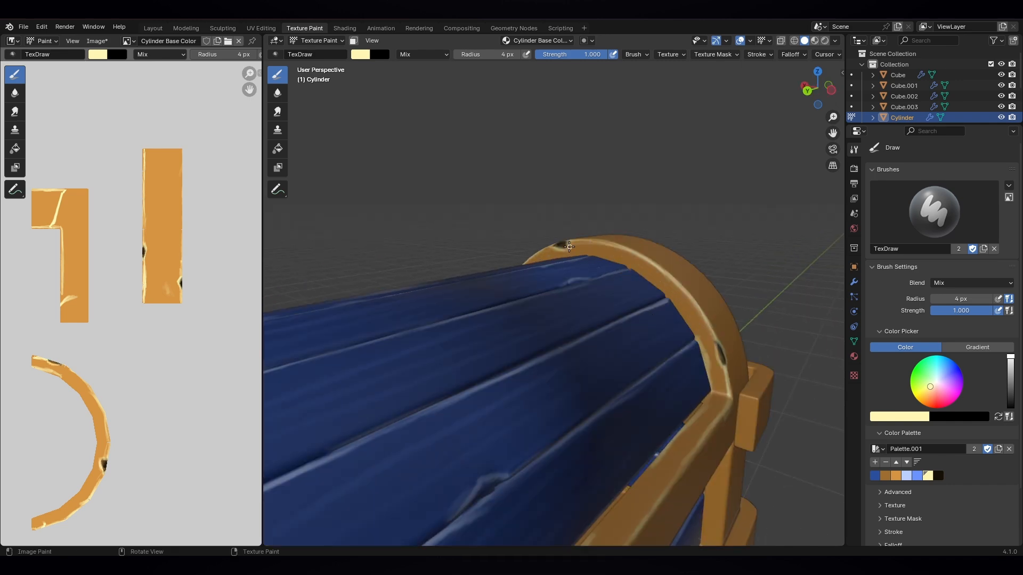
{"action": "scroll", "coordinate": [570, 246], "scroll_direction": "down", "scroll_amount": 4}
{"action": "middle_click_drag", "start_coordinate": [570, 246], "coordinate": [640, 350]}
{"action": "scroll", "coordinate": [640, 350], "scroll_direction": "up", "scroll_amount": 4}
- Blend the painted chips and highlights on the lid arches with the Soften brush at 4 px radius and full strength
{"action": "left_click", "coordinate": [278, 94]}
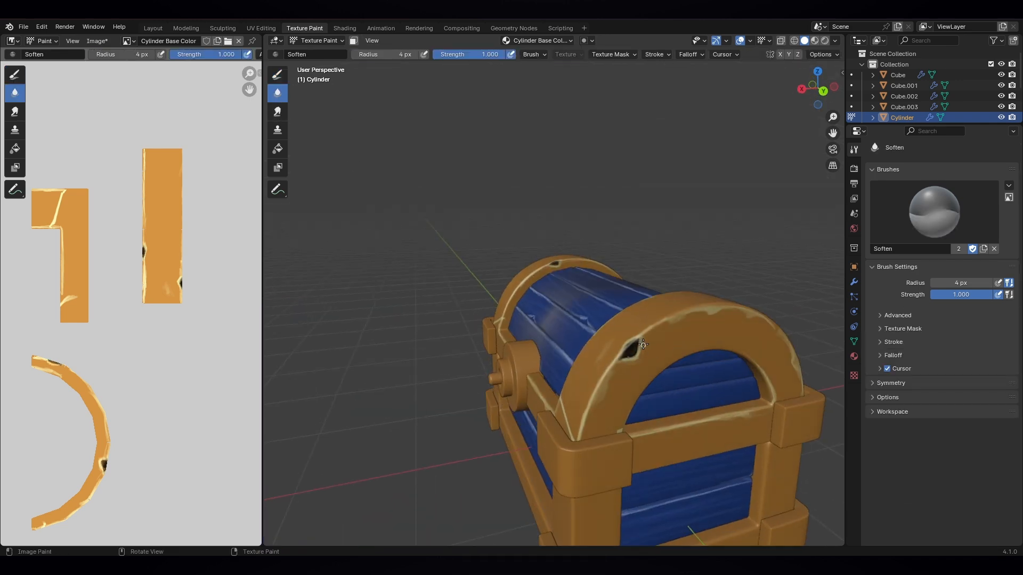
{"action": "scroll", "coordinate": [578, 293], "scroll_direction": "up", "scroll_amount": 3}
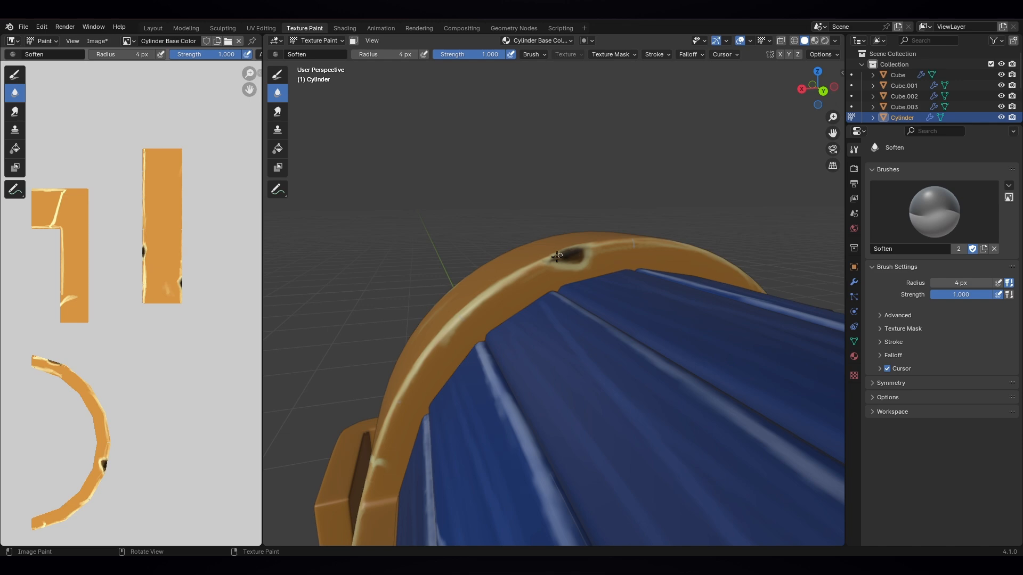
{"action": "scroll", "coordinate": [553, 261], "scroll_direction": "down", "scroll_amount": 4}
{"action": "middle_click_drag", "start_coordinate": [553, 261], "coordinate": [610, 314]}
{"action": "scroll", "coordinate": [609, 314], "scroll_direction": "up", "scroll_amount": 4}
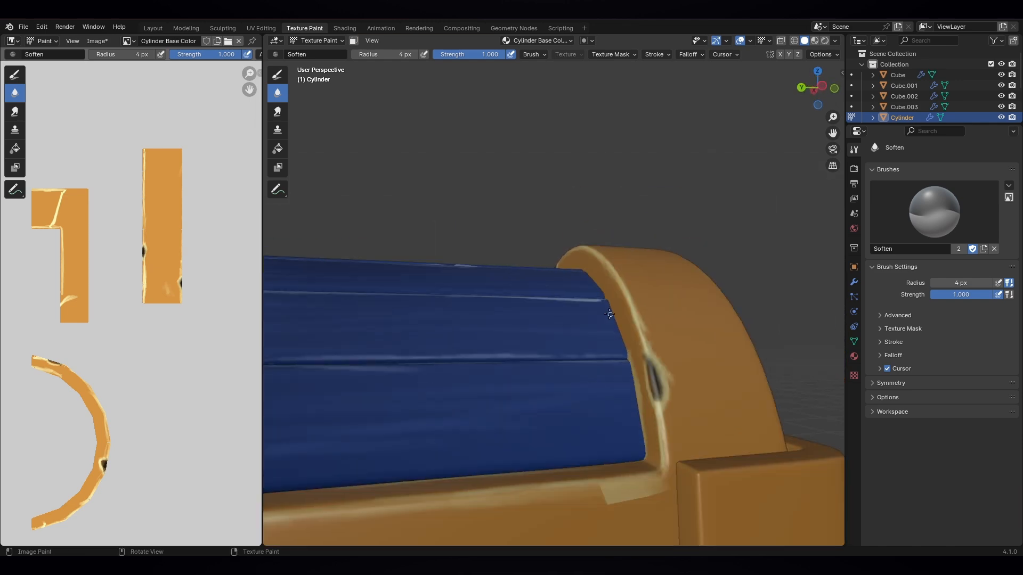
{"action": "middle_click_drag", "start_coordinate": [711, 447], "coordinate": [584, 381]}
{"action": "scroll", "coordinate": [517, 383], "scroll_direction": "up", "scroll_amount": 2}
- Return to the Draw brush and cover the diagonal pale yellow seams at the arch bases with the palette's light orange
{"action": "left_click", "coordinate": [854, 168]}
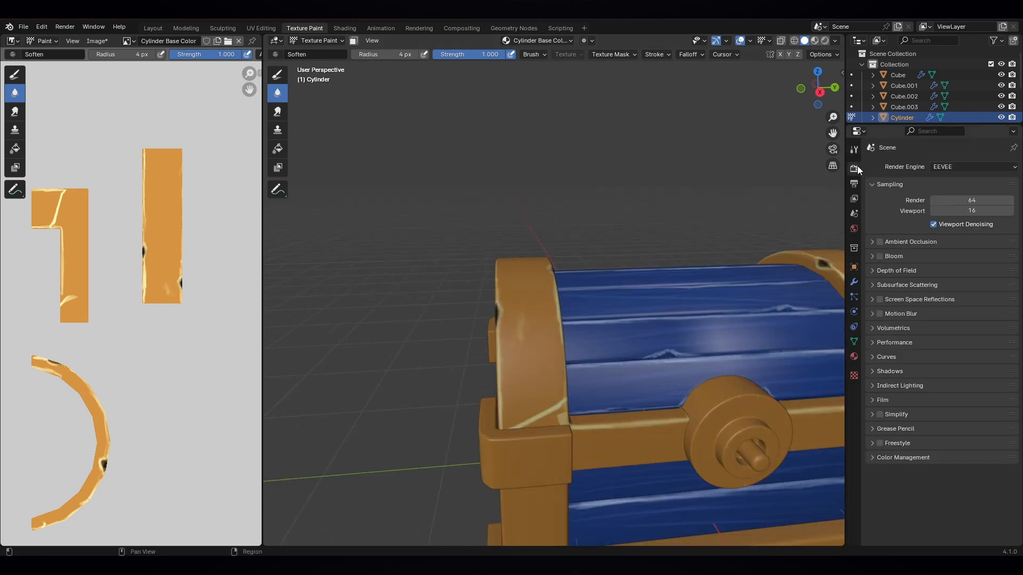
{"action": "left_click", "coordinate": [278, 75]}
{"action": "left_click", "coordinate": [854, 150]}
{"action": "scroll", "coordinate": [889, 425], "scroll_direction": "down", "scroll_amount": 3}
{"action": "left_click", "coordinate": [896, 413]}
{"action": "mouse_move", "coordinate": [563, 403]}
{"action": "left_mouse_down"}
{"action": "mouse_move", "coordinate": [543, 419]}
{"action": "mouse_move", "coordinate": [559, 410]}
{"action": "left_mouse_up"}
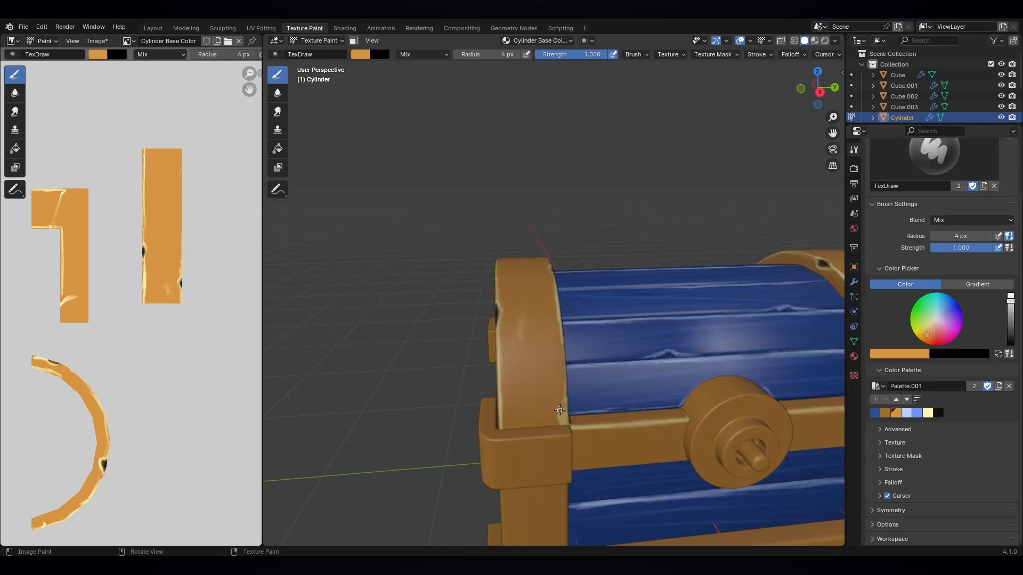
{"action": "scroll", "coordinate": [515, 431], "scroll_direction": "down", "scroll_amount": 5}
{"action": "scroll", "coordinate": [625, 383], "scroll_direction": "up", "scroll_amount": 3}
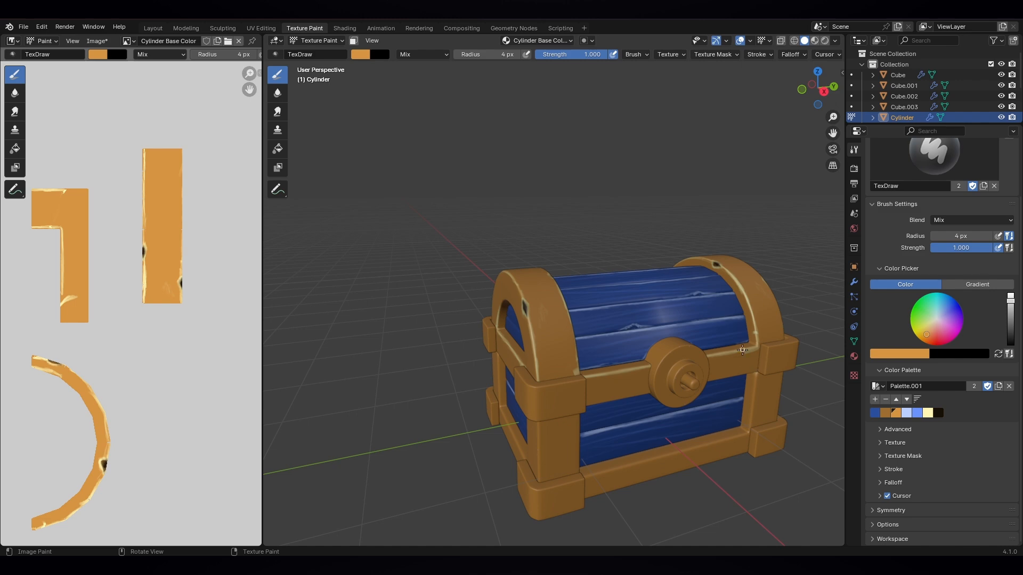
- Make the round lock on the chest front the active object in Object Mode, then return to Texture Paint mode
{"action": "left_click", "coordinate": [317, 41]}
{"action": "left_click", "coordinate": [316, 43]}
{"action": "left_click", "coordinate": [317, 40]}
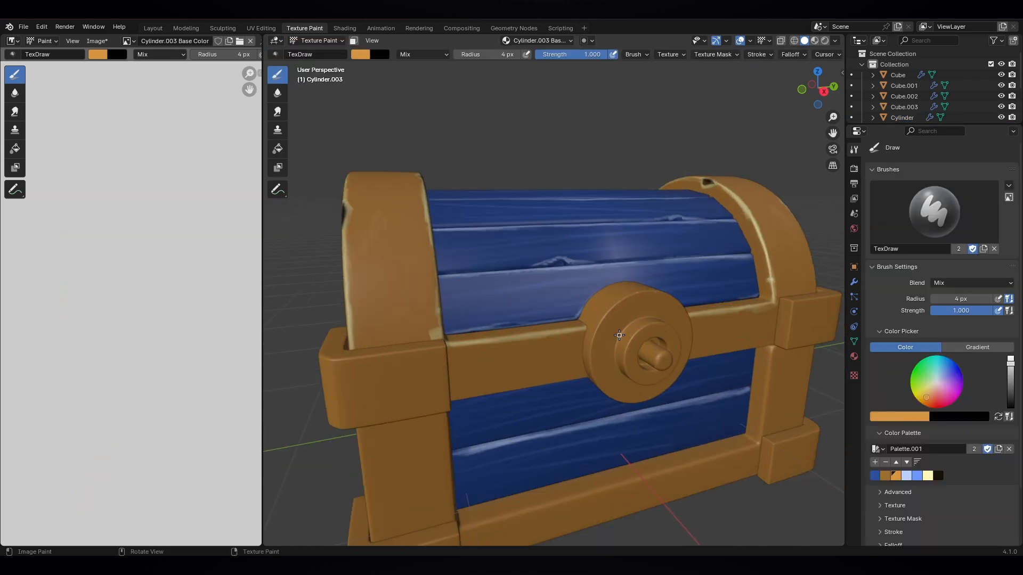
- Paint pale yellow highlights around the circular edges of the lock's outer disc, inner ring and central pin
{"action": "left_click", "coordinate": [928, 475]}
{"action": "mouse_move", "coordinate": [599, 328]}
{"action": "middle_mouse_down"}
{"action": "mouse_move", "coordinate": [623, 346]}
{"action": "mouse_move", "coordinate": [586, 373]}
{"action": "middle_mouse_up"}
{"action": "mouse_move", "coordinate": [671, 382]}
{"action": "left_mouse_down"}
{"action": "mouse_move", "coordinate": [644, 336]}
{"action": "mouse_move", "coordinate": [573, 319]}
{"action": "left_mouse_up"}
{"action": "middle_click_drag", "start_coordinate": [696, 418], "coordinate": [668, 389]}
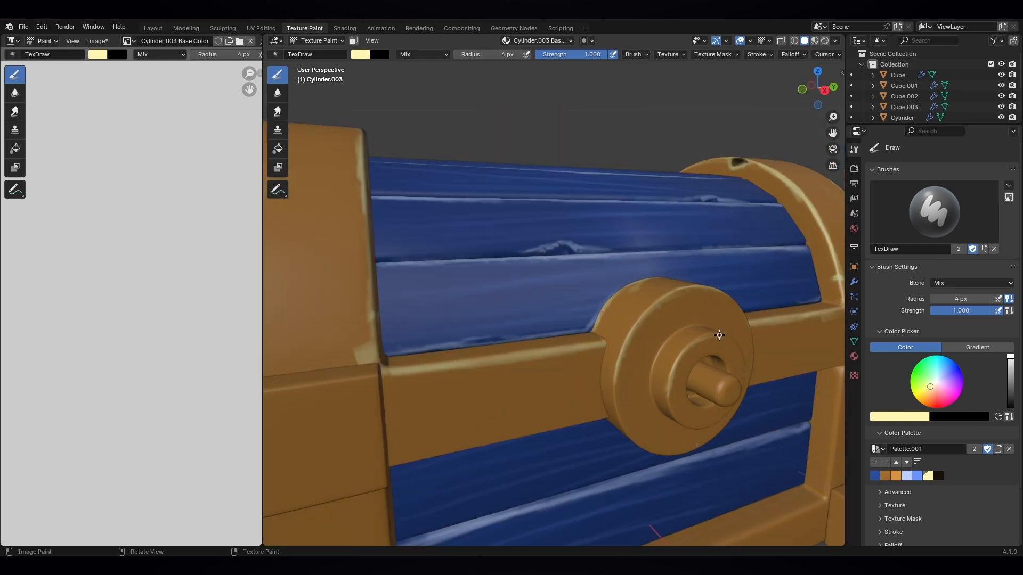
{"action": "middle_click_drag", "start_coordinate": [709, 325], "coordinate": [608, 384]}
{"action": "mouse_move", "coordinate": [604, 388]}
{"action": "left_mouse_down"}
{"action": "mouse_move", "coordinate": [576, 341]}
{"action": "mouse_move", "coordinate": [589, 403]}
{"action": "left_mouse_up"}
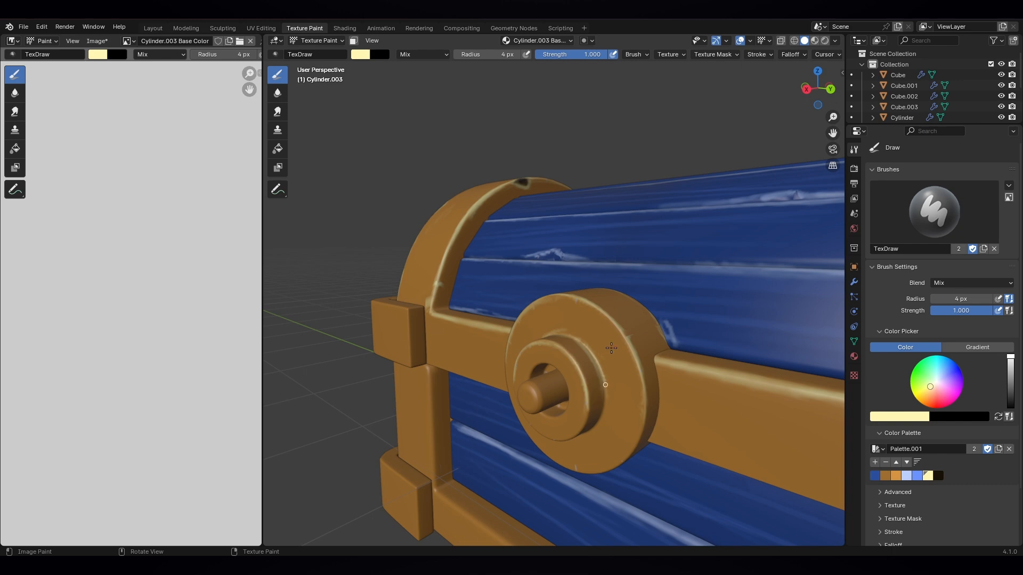
{"action": "scroll", "coordinate": [591, 384], "scroll_direction": "down", "scroll_amount": 3}
{"action": "middle_click_drag", "start_coordinate": [426, 379], "coordinate": [513, 383]}
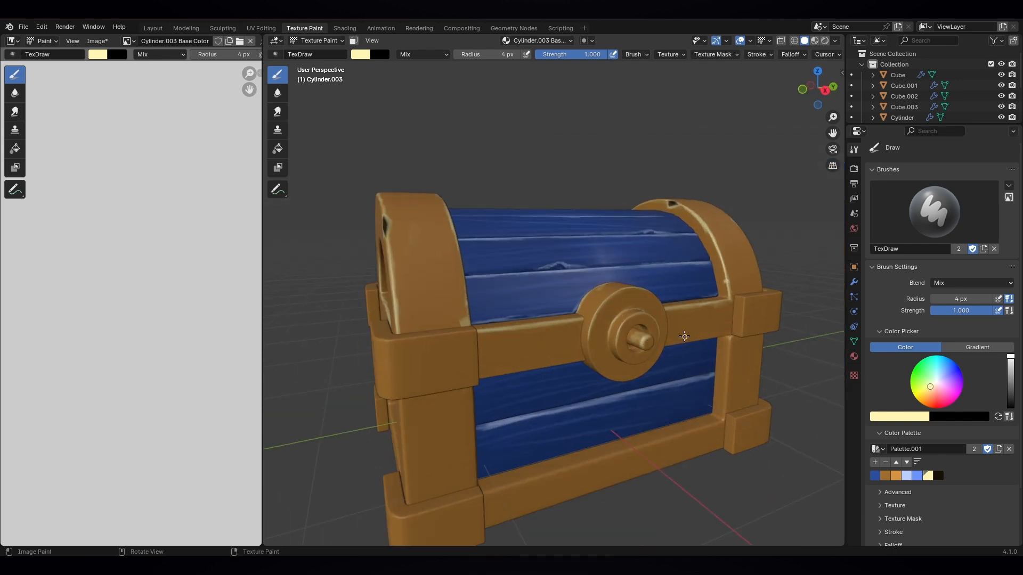
- Make the upper corner brackets the active object in Object Mode, then return to Texture Paint mode
{"action": "middle_click_drag", "start_coordinate": [684, 337], "coordinate": [596, 336]}
{"action": "scroll", "coordinate": [479, 339], "scroll_direction": "down", "scroll_amount": 1}
{"action": "middle_click_drag", "start_coordinate": [345, 339], "coordinate": [430, 341]}
{"action": "left_click", "coordinate": [309, 42]}
{"action": "left_click", "coordinate": [313, 53]}
{"action": "left_click", "coordinate": [468, 366]}
{"action": "left_click", "coordinate": [314, 41]}
{"action": "left_click", "coordinate": [319, 111]}
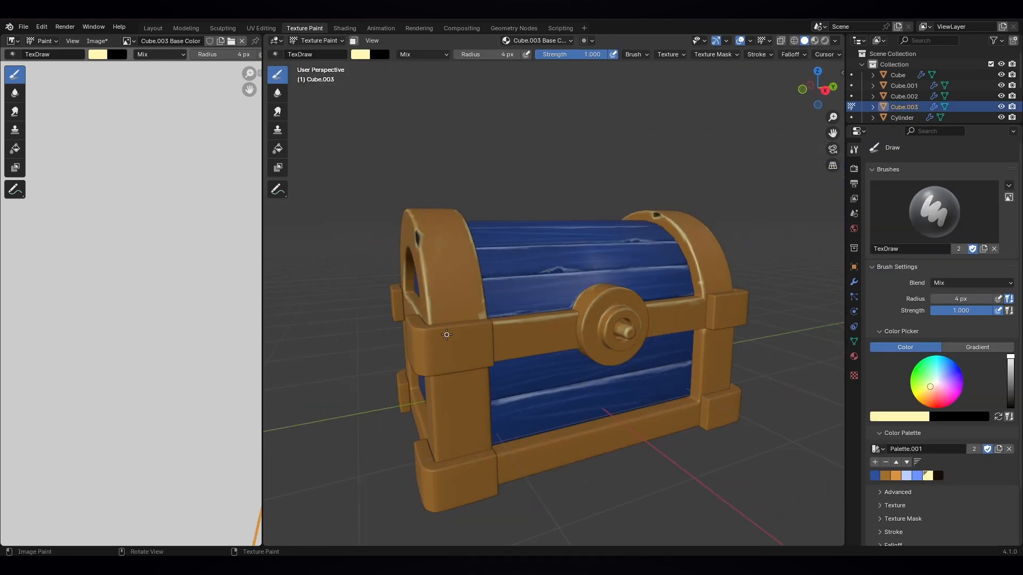
- Paint pale yellow highlights along the top, bottom and vertical edges of the upper front corner bracket
{"action": "scroll", "coordinate": [446, 335], "scroll_direction": "up", "scroll_amount": 2}
{"action": "middle_click_drag", "start_coordinate": [511, 341], "coordinate": [700, 366], "text": "shift"}
{"action": "mouse_move", "coordinate": [583, 374]}
{"action": "left_mouse_down"}
{"action": "mouse_move", "coordinate": [663, 364]}
{"action": "mouse_move", "coordinate": [569, 377]}
{"action": "left_mouse_up"}
{"action": "mouse_move", "coordinate": [569, 377]}
{"action": "left_mouse_down"}
{"action": "mouse_move", "coordinate": [521, 349]}
{"action": "mouse_move", "coordinate": [569, 377]}
{"action": "mouse_move", "coordinate": [568, 450]}
{"action": "left_mouse_up"}
{"action": "mouse_move", "coordinate": [571, 409]}
{"action": "left_mouse_down"}
{"action": "mouse_move", "coordinate": [554, 447]}
{"action": "mouse_move", "coordinate": [521, 412]}
{"action": "left_mouse_up"}
{"action": "left_click_drag", "start_coordinate": [580, 450], "coordinate": [664, 429]}
{"action": "left_click_drag", "start_coordinate": [668, 368], "coordinate": [666, 430]}
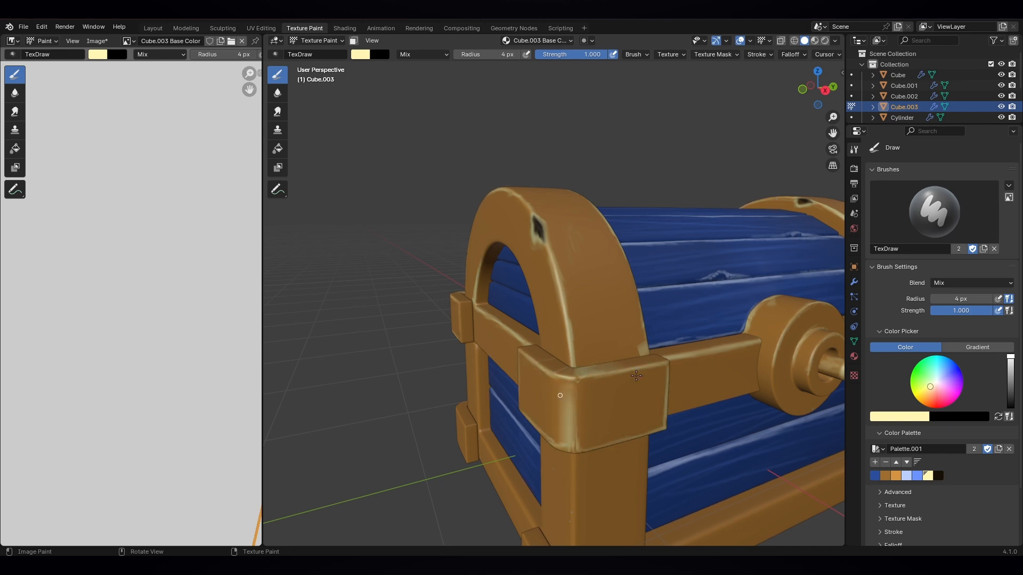
{"action": "mouse_move", "coordinate": [565, 395]}
{"action": "middle_mouse_down"}
{"action": "mouse_move", "coordinate": [538, 396]}
{"action": "mouse_move", "coordinate": [568, 405]}
{"action": "middle_mouse_up"}
{"action": "scroll", "coordinate": [526, 426], "scroll_direction": "down", "scroll_amount": 5}
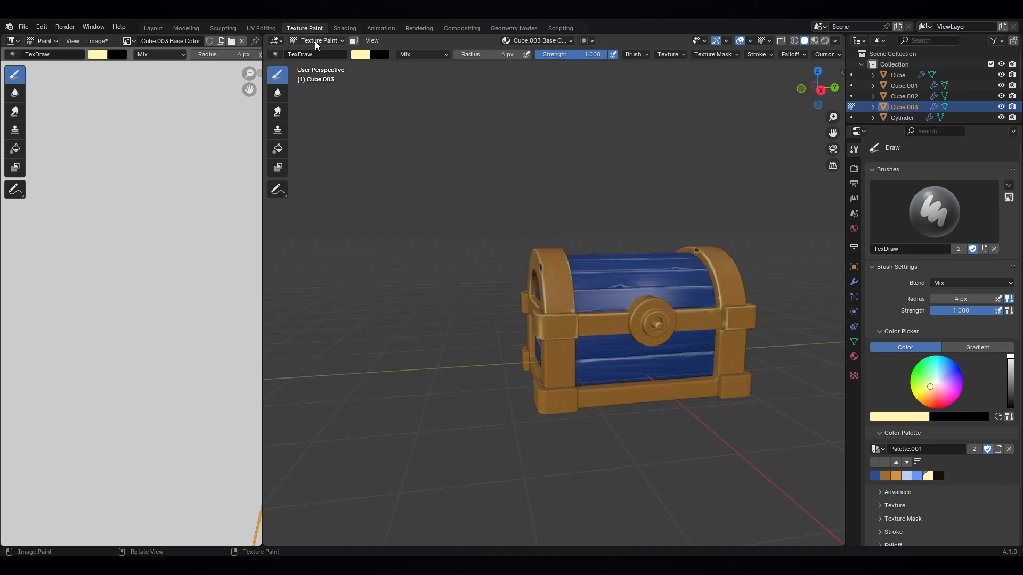
- In Object Mode, replace the lower corner brackets with a duplicate of the painted upper brackets moved down along Z
{"action": "left_click", "coordinate": [316, 42]}
{"action": "left_click", "coordinate": [317, 53]}
{"action": "left_click", "coordinate": [558, 399]}
{"action": "key", "text": "Delete"}
{"action": "left_click", "coordinate": [558, 329]}
{"action": "key", "text": "shift+d"}
{"action": "key", "text": "z"}
{"action": "left_click", "coordinate": [570, 401]}
- Put the lower frame in Texture Paint mode and paint pale yellow highlights along the front bottom rail and the inner post edges
{"action": "left_click", "coordinate": [320, 41]}
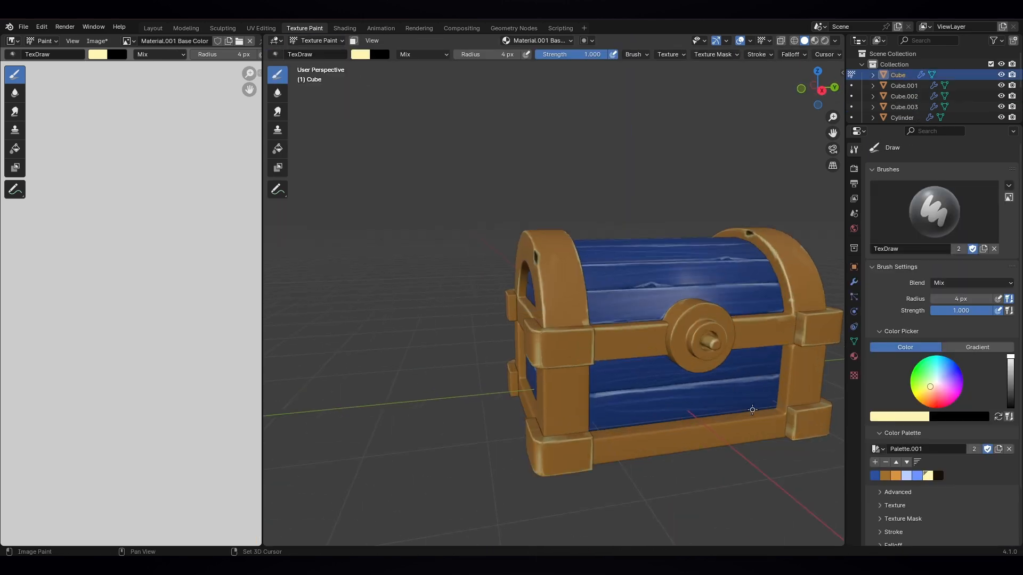
{"action": "middle_click_drag", "start_coordinate": [752, 410], "coordinate": [637, 344], "text": "shift"}
{"action": "scroll", "coordinate": [637, 343], "scroll_direction": "up", "scroll_amount": 2}
{"action": "middle_click_drag", "start_coordinate": [637, 344], "coordinate": [652, 358]}
{"action": "left_click_drag", "start_coordinate": [467, 396], "coordinate": [719, 321]}
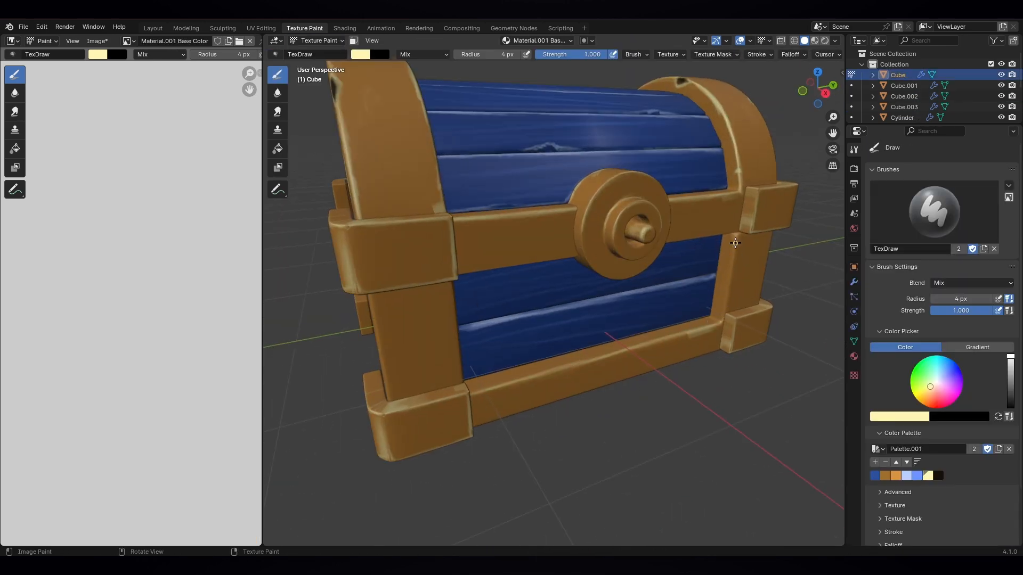
{"action": "left_click_drag", "start_coordinate": [735, 242], "coordinate": [693, 321]}
{"action": "middle_click_drag", "start_coordinate": [669, 281], "coordinate": [613, 282]}
{"action": "left_click_drag", "start_coordinate": [425, 262], "coordinate": [466, 348]}
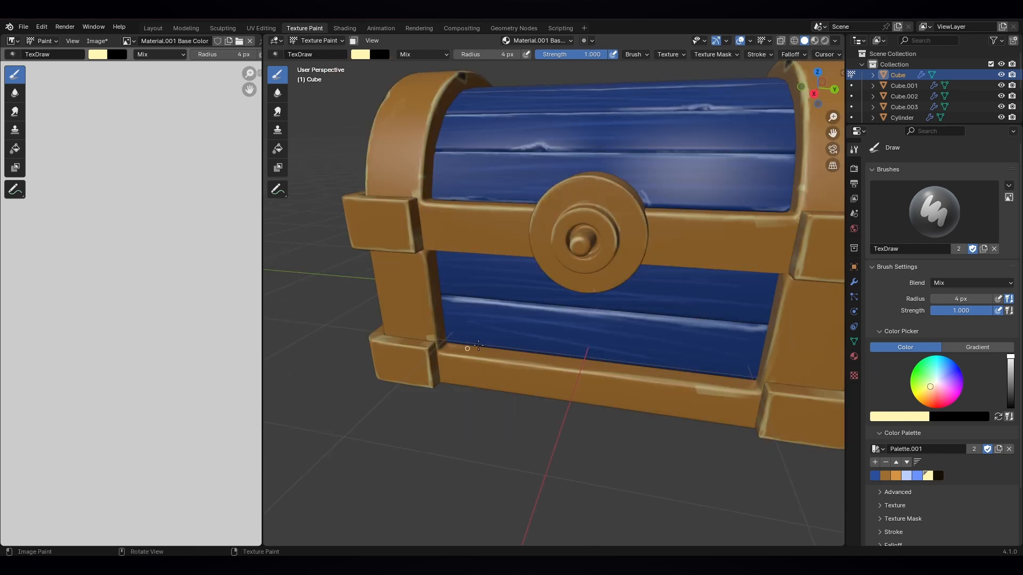
- Paint pale yellow highlights down the front corner post's edges and along the side bottom rail
{"action": "scroll", "coordinate": [416, 320], "scroll_direction": "down", "scroll_amount": 2}
{"action": "middle_click_drag", "start_coordinate": [413, 267], "coordinate": [479, 267]}
{"action": "middle_click_drag", "start_coordinate": [528, 304], "coordinate": [557, 247], "text": "shift"}
{"action": "scroll", "coordinate": [556, 247], "scroll_direction": "up", "scroll_amount": 3}
{"action": "left_click_drag", "start_coordinate": [539, 167], "coordinate": [547, 286]}
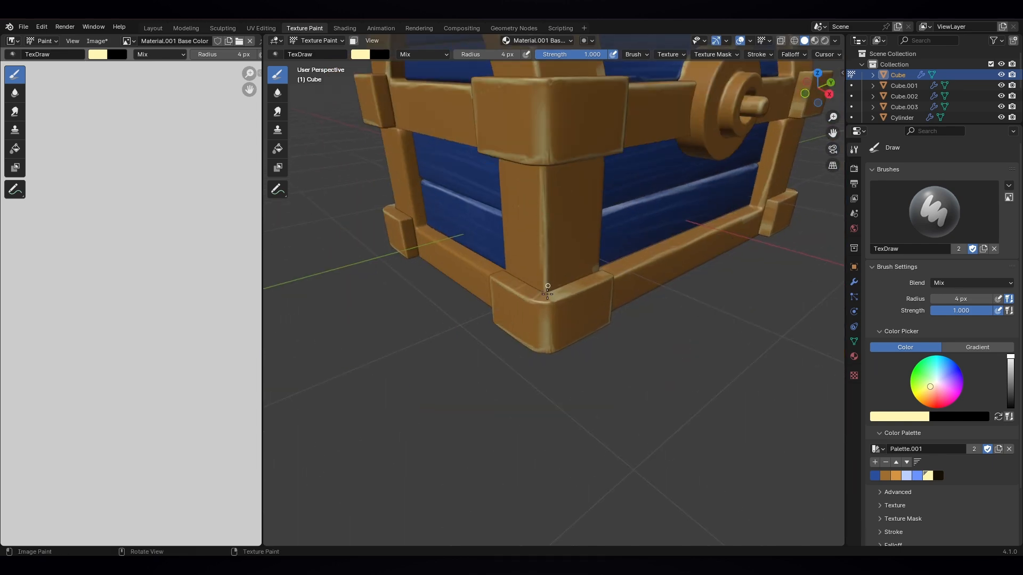
{"action": "middle_click_drag", "start_coordinate": [530, 177], "coordinate": [631, 176]}
{"action": "scroll", "coordinate": [631, 176], "scroll_direction": "up", "scroll_amount": 3}
{"action": "left_click_drag", "start_coordinate": [632, 123], "coordinate": [622, 243]}
{"action": "mouse_move", "coordinate": [337, 358]}
{"action": "left_mouse_down"}
{"action": "mouse_move", "coordinate": [589, 291]}
{"action": "mouse_move", "coordinate": [554, 306]}
{"action": "left_mouse_up"}
- Reselect the palette's pale yellow and highlight the vertical edges of the next post around the chest
{"action": "key", "text": "s"}
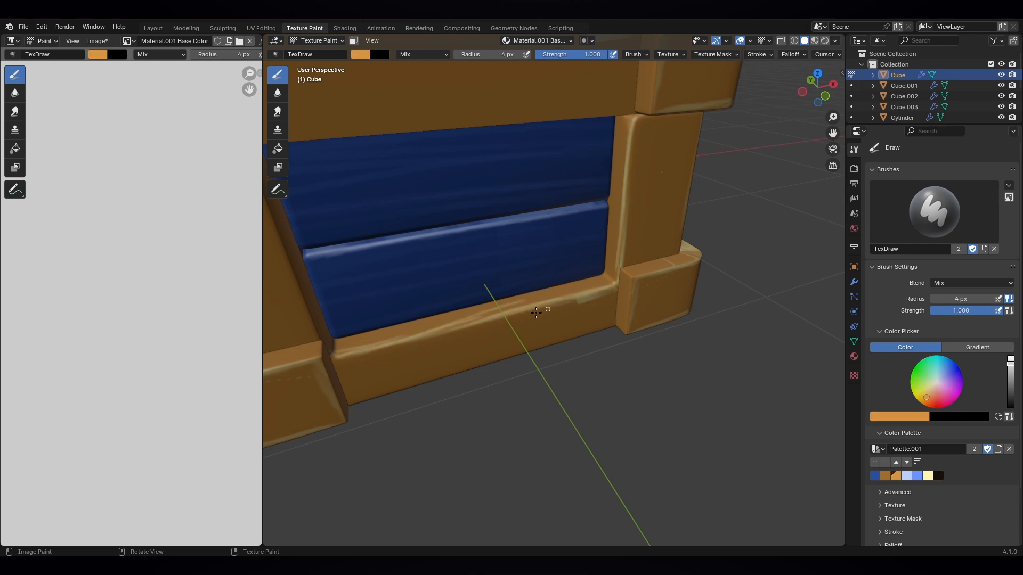
{"action": "left_click", "coordinate": [927, 476]}
{"action": "scroll", "coordinate": [628, 277], "scroll_direction": "down", "scroll_amount": 4}
{"action": "scroll", "coordinate": [746, 267], "scroll_direction": "up", "scroll_amount": 4}
{"action": "mouse_move", "coordinate": [622, 281]}
{"action": "middle_mouse_down"}
{"action": "mouse_move", "coordinate": [745, 267]}
{"action": "mouse_move", "coordinate": [622, 281]}
{"action": "middle_mouse_up"}
{"action": "scroll", "coordinate": [774, 239], "scroll_direction": "down", "scroll_amount": 3}
{"action": "middle_click_drag", "start_coordinate": [767, 240], "coordinate": [704, 242]}
{"action": "middle_click_drag", "start_coordinate": [394, 240], "coordinate": [581, 309], "text": "shift"}
{"action": "scroll", "coordinate": [580, 309], "scroll_direction": "up", "scroll_amount": 3}
{"action": "left_click_drag", "start_coordinate": [557, 217], "coordinate": [557, 348]}
{"action": "left_click_drag", "start_coordinate": [506, 317], "coordinate": [504, 208]}
- Paint pale yellow highlights down the back corner post's vertical edges and onto the adjoining bottom rail
{"action": "scroll", "coordinate": [509, 334], "scroll_direction": "down", "scroll_amount": 3}
{"action": "middle_click_drag", "start_coordinate": [634, 370], "coordinate": [746, 362]}
{"action": "scroll", "coordinate": [646, 290], "scroll_direction": "up", "scroll_amount": 3}
{"action": "left_click_drag", "start_coordinate": [595, 213], "coordinate": [595, 322]}
{"action": "left_click_drag", "start_coordinate": [536, 206], "coordinate": [536, 312]}
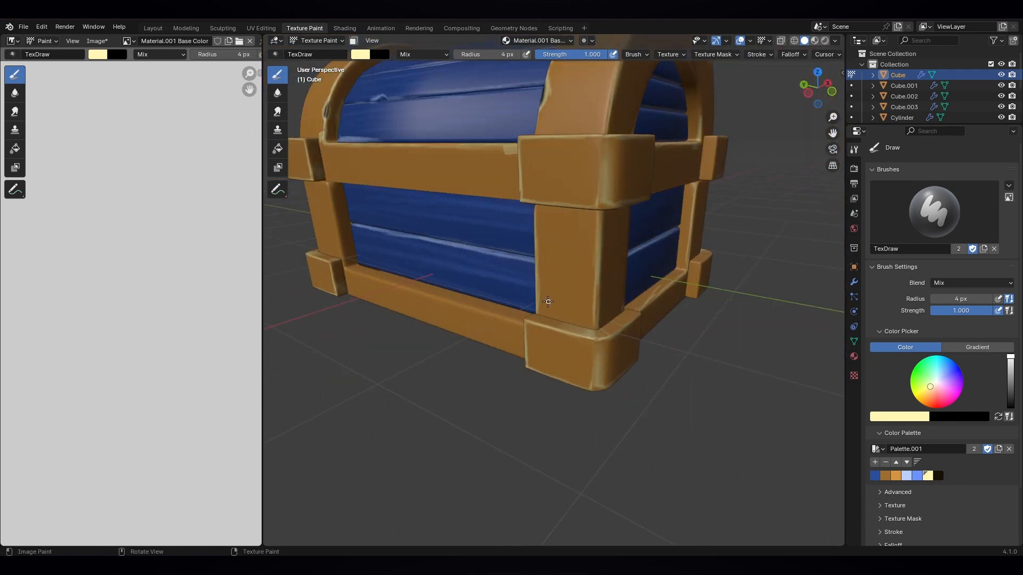
{"action": "middle_click_drag", "start_coordinate": [548, 302], "coordinate": [687, 306]}
{"action": "scroll", "coordinate": [597, 313], "scroll_direction": "up", "scroll_amount": 3}
{"action": "left_click_drag", "start_coordinate": [513, 361], "coordinate": [556, 327]}
- Paint pale yellow highlights along the back bottom rail and down the inner edge of the neighbouring post
{"action": "scroll", "coordinate": [456, 397], "scroll_direction": "down", "scroll_amount": 3}
{"action": "middle_click_drag", "start_coordinate": [457, 397], "coordinate": [395, 403]}
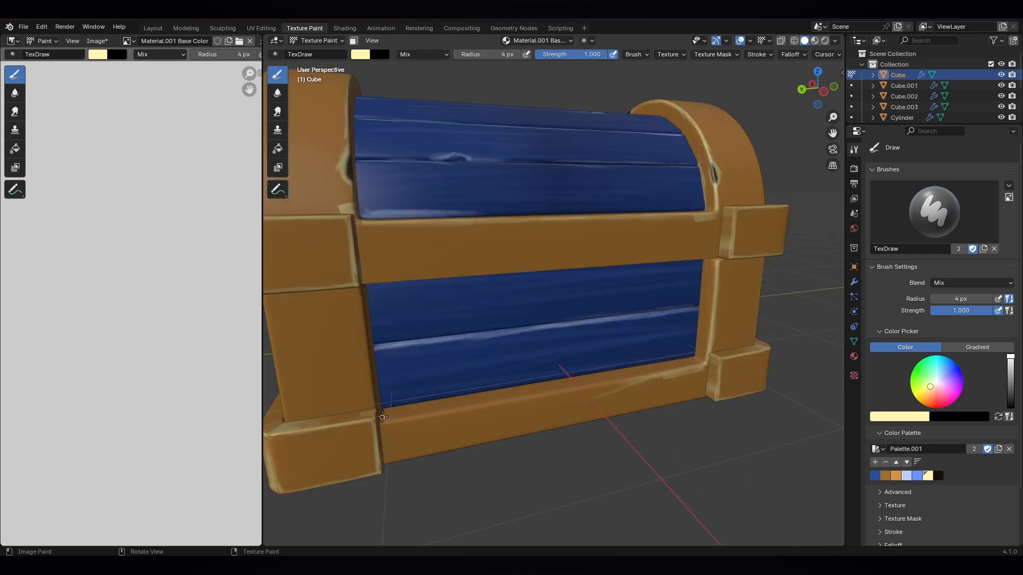
{"action": "left_click_drag", "start_coordinate": [381, 423], "coordinate": [659, 376]}
{"action": "left_click_drag", "start_coordinate": [364, 304], "coordinate": [374, 407]}
- Make the orange arches and middle band active for texture painting and highlight the lower edge of the back band
{"action": "scroll", "coordinate": [503, 299], "scroll_direction": "down", "scroll_amount": 2}
{"action": "mouse_move", "coordinate": [589, 298]}
{"action": "middle_mouse_down"}
{"action": "mouse_move", "coordinate": [502, 305]}
{"action": "mouse_move", "coordinate": [586, 299]}
{"action": "middle_mouse_up"}
{"action": "left_click", "coordinate": [320, 40]}
{"action": "left_click", "coordinate": [318, 54]}
{"action": "left_click", "coordinate": [350, 165]}
{"action": "left_click", "coordinate": [319, 41]}
{"action": "left_click_drag", "start_coordinate": [413, 310], "coordinate": [651, 270]}
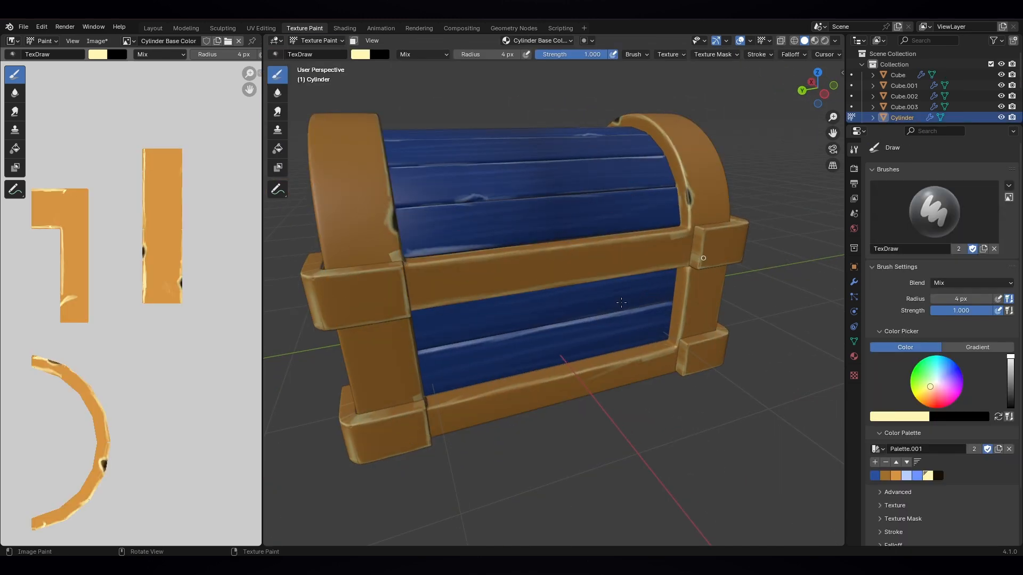
- Make the lower frame active for texture painting again and highlight the back corner post's outer vertical edge
{"action": "middle_click_drag", "start_coordinate": [535, 309], "coordinate": [570, 308]}
{"action": "key", "text": "ctrl+Tab"}
{"action": "left_click", "coordinate": [501, 383]}
{"action": "middle_click_drag", "start_coordinate": [501, 383], "coordinate": [514, 382]}
{"action": "key", "text": "ctrl+Tab"}
{"action": "scroll", "coordinate": [565, 386], "scroll_direction": "up", "scroll_amount": 1}
{"action": "left_click_drag", "start_coordinate": [426, 322], "coordinate": [436, 439]}
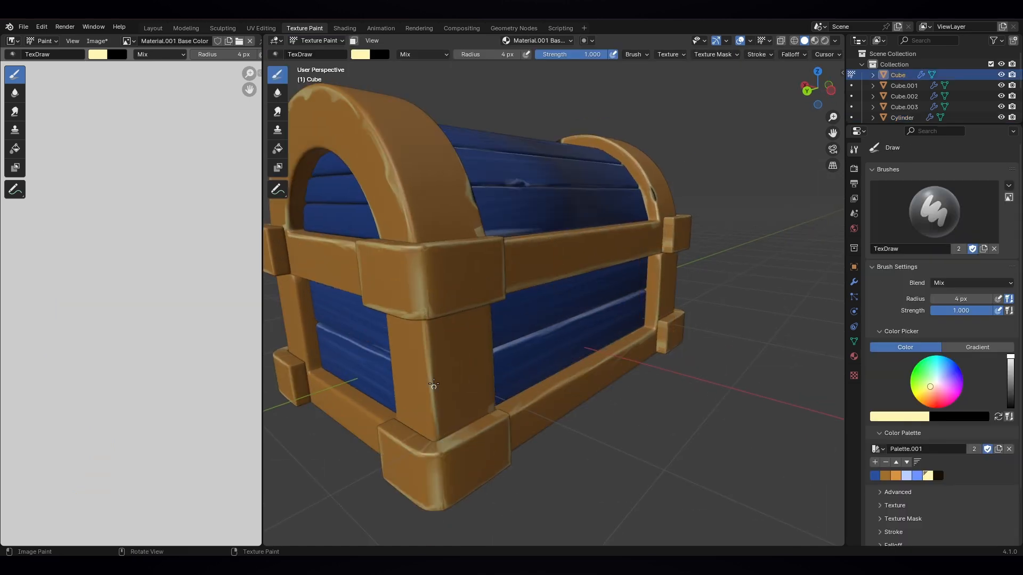
- Paint pale yellow highlights along both vertical edges of the post face and across its base above the lower bracket
{"action": "scroll", "coordinate": [496, 397], "scroll_direction": "down", "scroll_amount": 4}
{"action": "middle_click_drag", "start_coordinate": [558, 386], "coordinate": [610, 386]}
{"action": "scroll", "coordinate": [611, 385], "scroll_direction": "up", "scroll_amount": 4}
{"action": "left_click_drag", "start_coordinate": [655, 326], "coordinate": [649, 439]}
{"action": "left_click_drag", "start_coordinate": [577, 321], "coordinate": [577, 444]}
{"action": "left_click_drag", "start_coordinate": [602, 445], "coordinate": [650, 443]}
- Paint pale yellow highlights along the bottom rail on the chest's side
{"action": "scroll", "coordinate": [649, 443], "scroll_direction": "down", "scroll_amount": 4}
{"action": "middle_click_drag", "start_coordinate": [650, 442], "coordinate": [463, 362]}
{"action": "middle_click_drag", "start_coordinate": [700, 337], "coordinate": [595, 351]}
{"action": "left_click_drag", "start_coordinate": [601, 367], "coordinate": [662, 376]}
{"action": "middle_click_drag", "start_coordinate": [673, 372], "coordinate": [597, 373]}
{"action": "scroll", "coordinate": [596, 373], "scroll_direction": "up", "scroll_amount": 3}
{"action": "left_click_drag", "start_coordinate": [681, 429], "coordinate": [478, 389]}
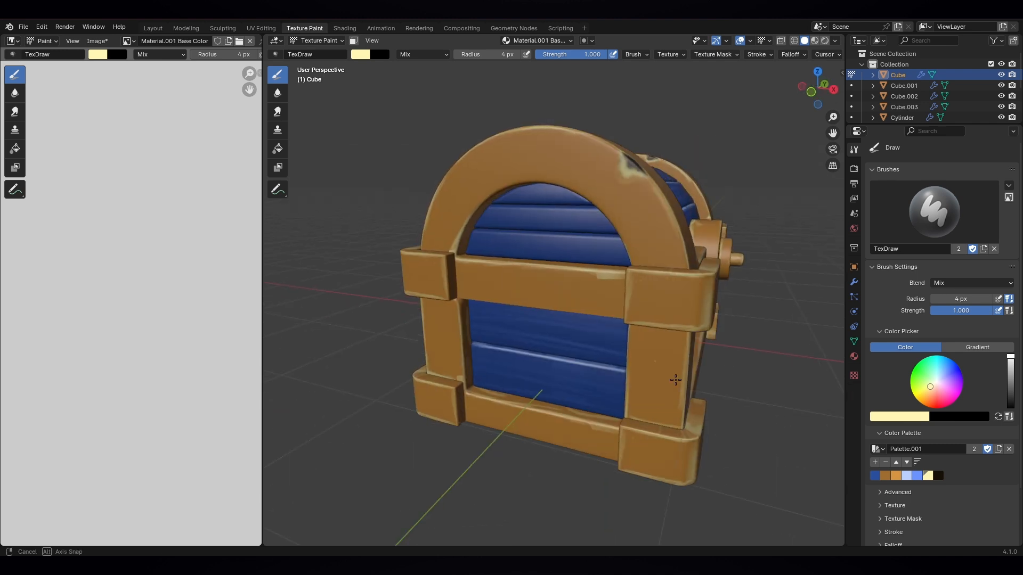
- Add more pale yellow highlights to the vertical post edges while working around the chest
{"action": "middle_click_drag", "start_coordinate": [461, 326], "coordinate": [744, 354]}
{"action": "left_click_drag", "start_coordinate": [549, 371], "coordinate": [548, 432]}
{"action": "mouse_move", "coordinate": [487, 451]}
{"action": "left_mouse_down"}
{"action": "mouse_move", "coordinate": [472, 430]}
{"action": "mouse_move", "coordinate": [470, 375]}
{"action": "left_mouse_up"}
{"action": "middle_click_drag", "start_coordinate": [634, 375], "coordinate": [539, 383]}
{"action": "scroll", "coordinate": [538, 384], "scroll_direction": "up", "scroll_amount": 2}
{"action": "left_click_drag", "start_coordinate": [318, 320], "coordinate": [326, 304]}
{"action": "scroll", "coordinate": [362, 384], "scroll_direction": "down", "scroll_amount": 4}
{"action": "middle_click_drag", "start_coordinate": [404, 378], "coordinate": [367, 376]}
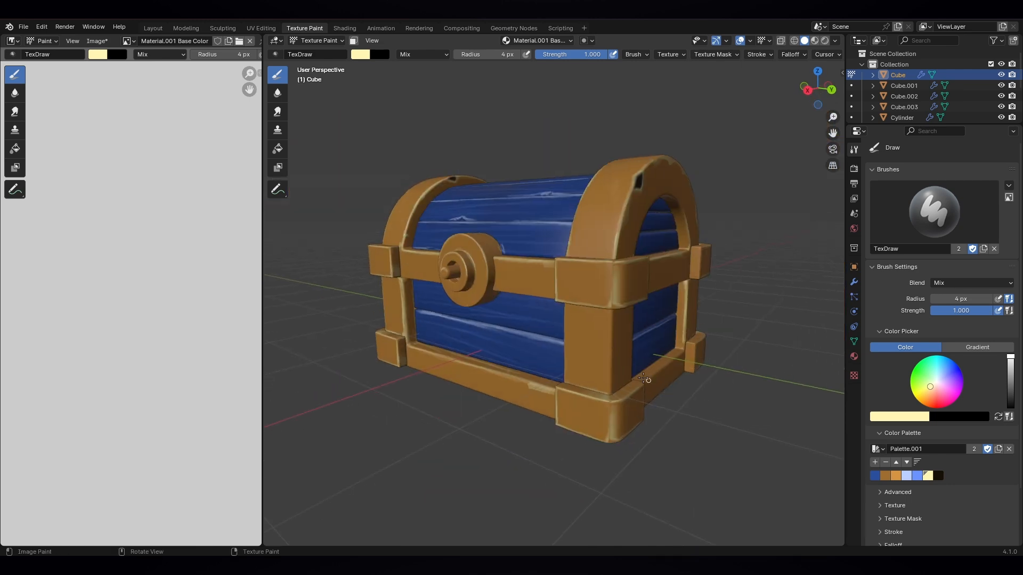
- Highlight the vertical edges and base of the other front corner post in pale yellow
{"action": "scroll", "coordinate": [613, 351], "scroll_direction": "up", "scroll_amount": 2}
{"action": "mouse_move", "coordinate": [634, 382]}
{"action": "left_mouse_down"}
{"action": "mouse_move", "coordinate": [635, 320]}
{"action": "mouse_move", "coordinate": [632, 435]}
{"action": "left_mouse_up"}
{"action": "mouse_move", "coordinate": [632, 432]}
{"action": "left_mouse_down"}
{"action": "mouse_move", "coordinate": [634, 320]}
{"action": "mouse_move", "coordinate": [656, 409]}
{"action": "left_mouse_up"}
{"action": "left_click_drag", "start_coordinate": [569, 344], "coordinate": [569, 418]}
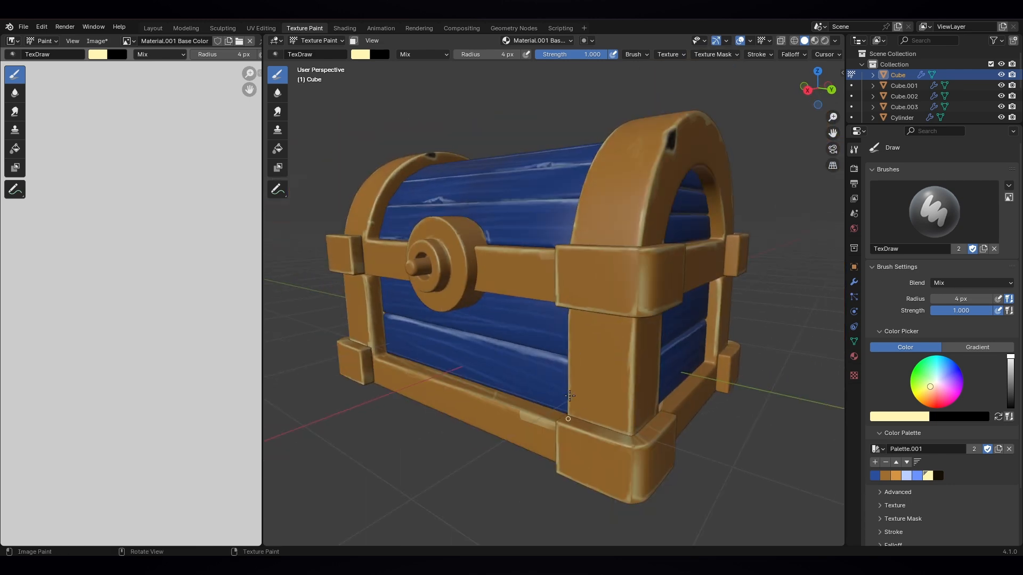
- Make the arches and middle band active and highlight the front band's lower edge and the arch base
{"action": "scroll", "coordinate": [576, 395], "scroll_direction": "down", "scroll_amount": 4}
{"action": "middle_click_drag", "start_coordinate": [577, 395], "coordinate": [751, 407]}
{"action": "scroll", "coordinate": [751, 406], "scroll_direction": "up", "scroll_amount": 3}
{"action": "middle_click_drag", "start_coordinate": [772, 320], "coordinate": [746, 290]}
{"action": "middle_click_drag", "start_coordinate": [663, 308], "coordinate": [495, 476]}
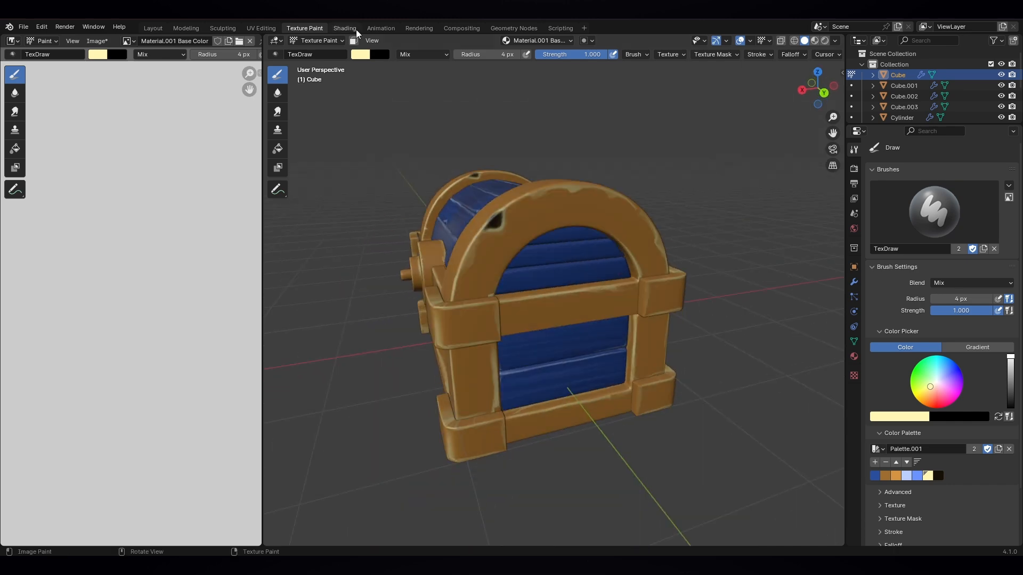
{"action": "left_click", "coordinate": [442, 184]}
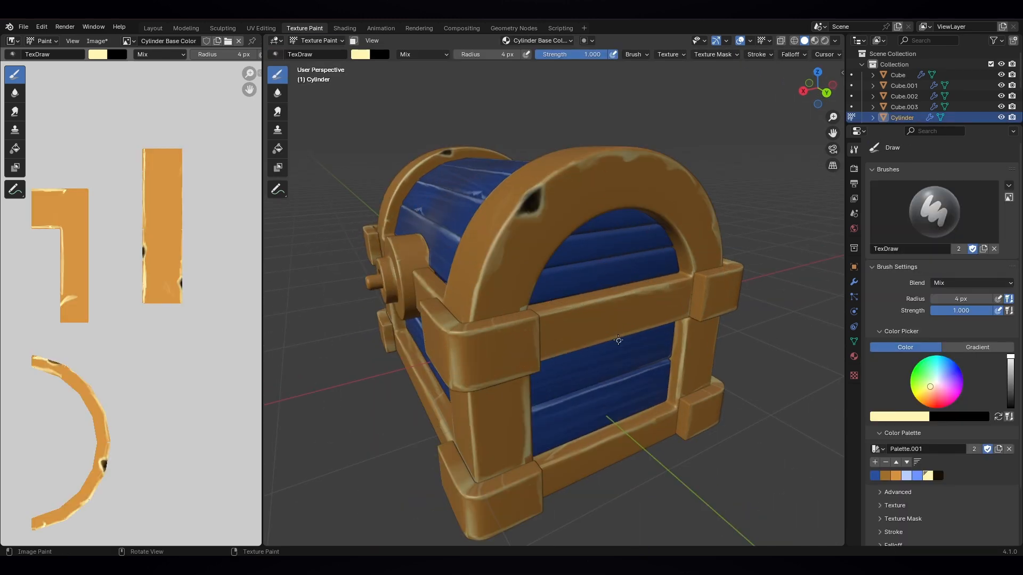
{"action": "middle_click_drag", "start_coordinate": [470, 333], "coordinate": [499, 418]}
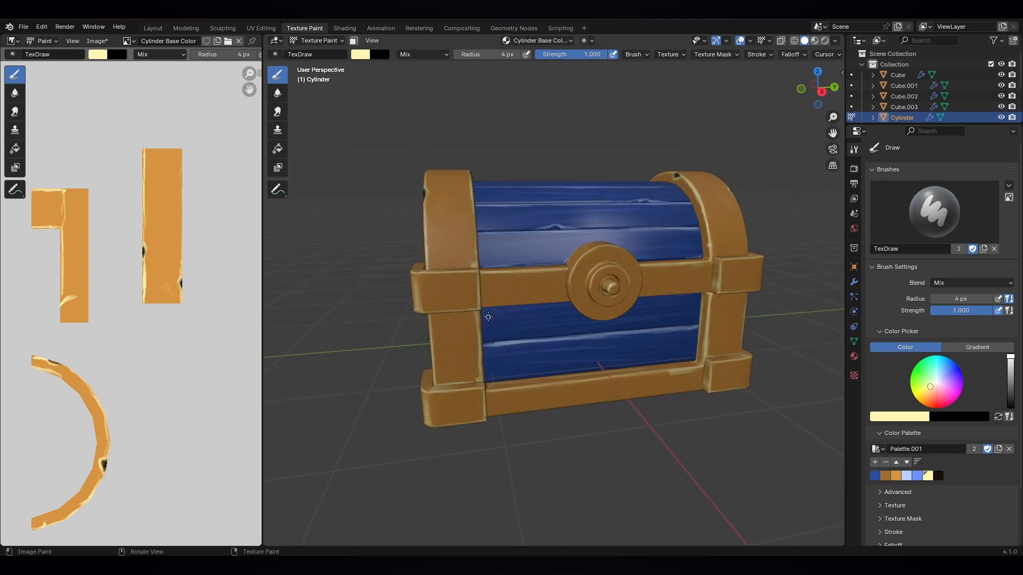
{"action": "left_click_drag", "start_coordinate": [482, 308], "coordinate": [568, 300]}
{"action": "left_click_drag", "start_coordinate": [430, 273], "coordinate": [469, 271]}
- Paint pale yellow highlights on the side arch's base and along its inner curved edge
{"action": "middle_click_drag", "start_coordinate": [533, 282], "coordinate": [610, 281]}
{"action": "left_click_drag", "start_coordinate": [642, 276], "coordinate": [657, 275]}
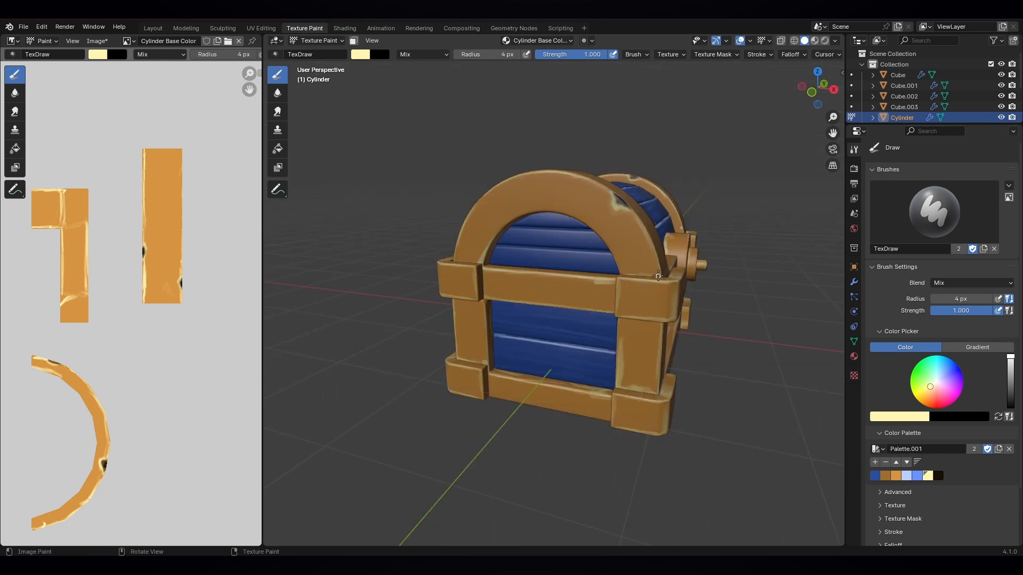
{"action": "left_click_drag", "start_coordinate": [516, 218], "coordinate": [587, 226]}
{"action": "mouse_move", "coordinate": [704, 305]}
{"action": "middle_mouse_down"}
{"action": "mouse_move", "coordinate": [666, 250]}
{"action": "mouse_move", "coordinate": [692, 226]}
{"action": "middle_mouse_up"}
{"action": "left_click_drag", "start_coordinate": [692, 226], "coordinate": [685, 235]}
- Make the lower frame active again and highlight the lower edge of the front bottom rail
{"action": "mouse_move", "coordinate": [685, 235]}
{"action": "middle_mouse_down"}
{"action": "mouse_move", "coordinate": [443, 267]}
{"action": "mouse_move", "coordinate": [659, 359]}
{"action": "mouse_move", "coordinate": [616, 360]}
{"action": "middle_mouse_up"}
{"action": "key", "text": "alt+q"}
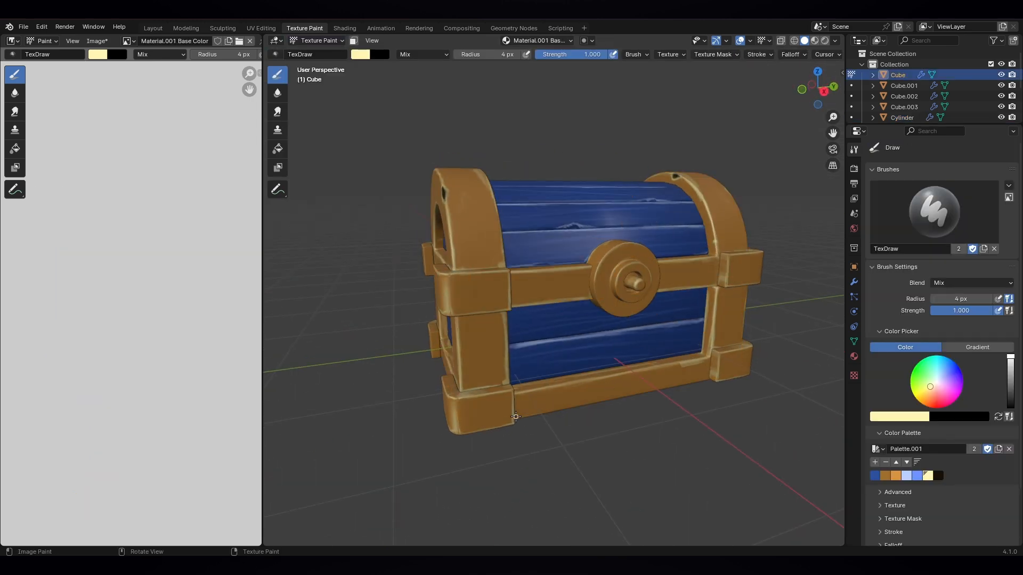
{"action": "left_click_drag", "start_coordinate": [515, 416], "coordinate": [712, 375]}
- In the Layout workspace, move the lower corner brackets down about 0.07 m along Z in the right orthographic view
{"action": "scroll", "coordinate": [572, 394], "scroll_direction": "down", "scroll_amount": 2}
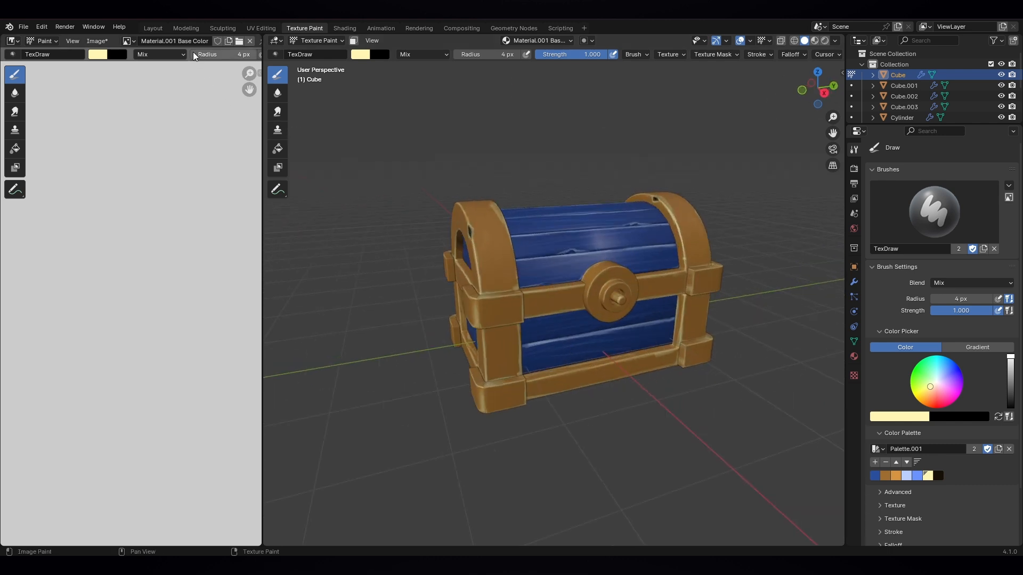
{"action": "left_click", "coordinate": [154, 28]}
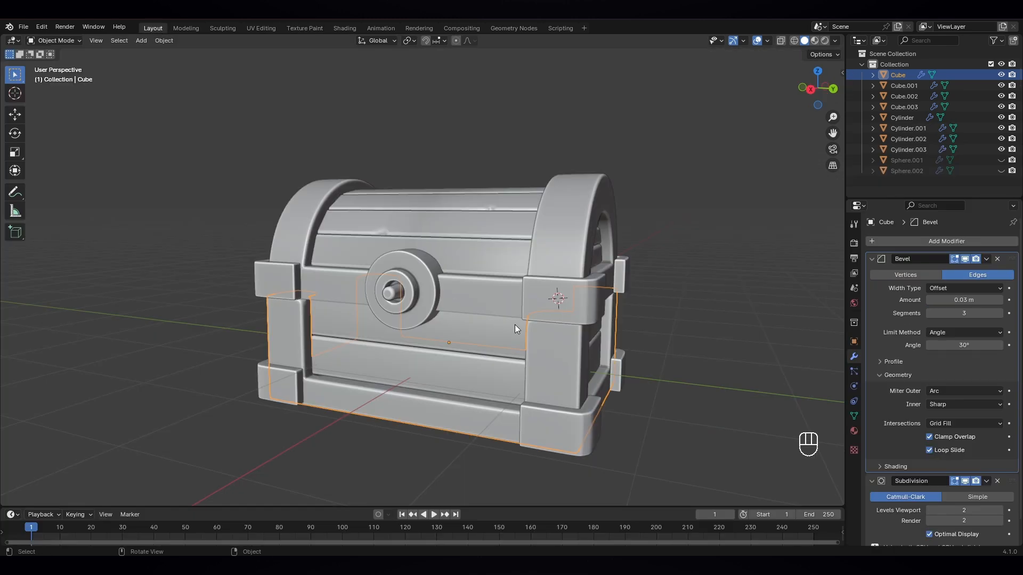
{"action": "scroll", "coordinate": [515, 324], "scroll_direction": "down", "scroll_amount": 2}
{"action": "key", "text": "KP_3"}
{"action": "scroll", "coordinate": [551, 333], "scroll_direction": "up", "scroll_amount": 3}
{"action": "left_click", "coordinate": [515, 366]}
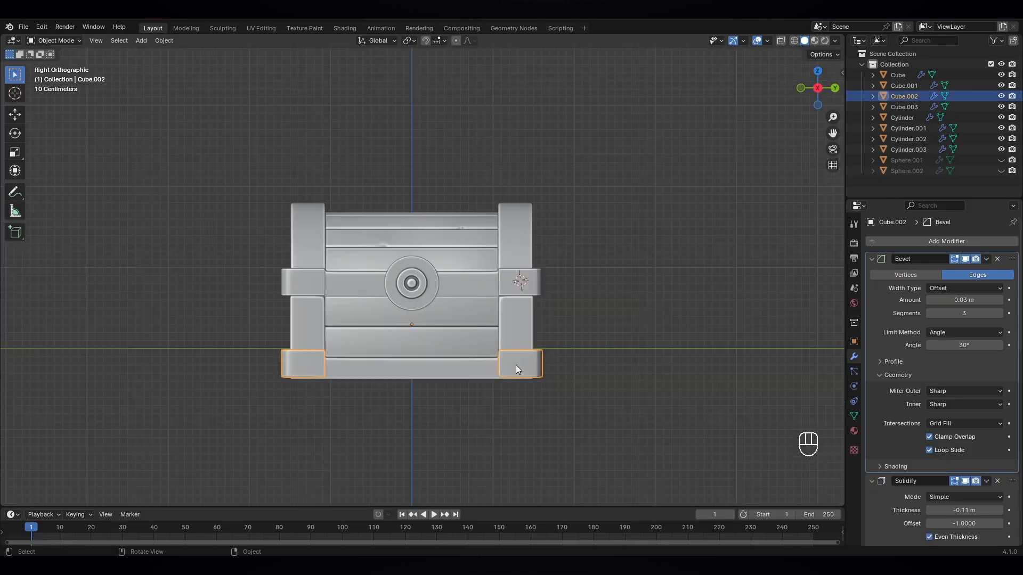
{"action": "left_click", "coordinate": [551, 377]}
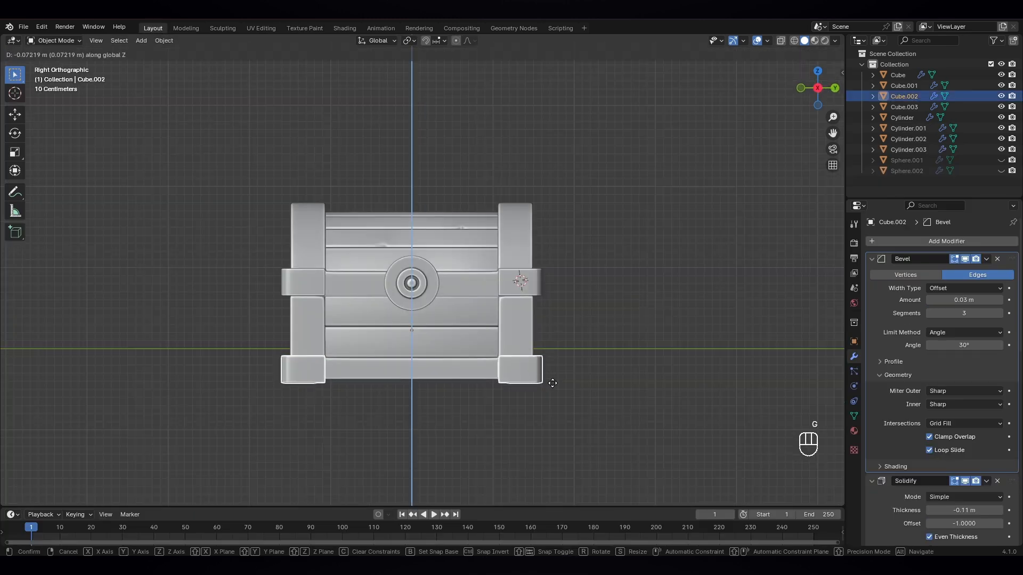
- Add an 18-vertex mesh cylinder with 1 m radius and 2 m depth
{"action": "scroll", "coordinate": [438, 319], "scroll_direction": "up", "scroll_amount": 1}
{"action": "middle_click_drag", "start_coordinate": [438, 316], "coordinate": [503, 362]}
{"action": "scroll", "coordinate": [435, 299], "scroll_direction": "up", "scroll_amount": 3}
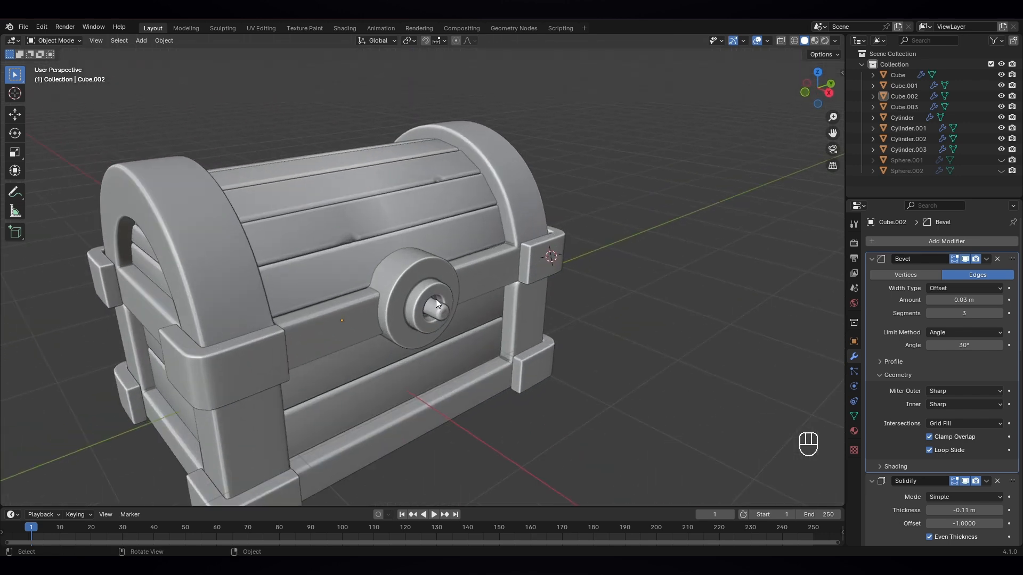
{"action": "scroll", "coordinate": [429, 312], "scroll_direction": "up", "scroll_amount": 1}
{"action": "key", "text": "shift+a"}
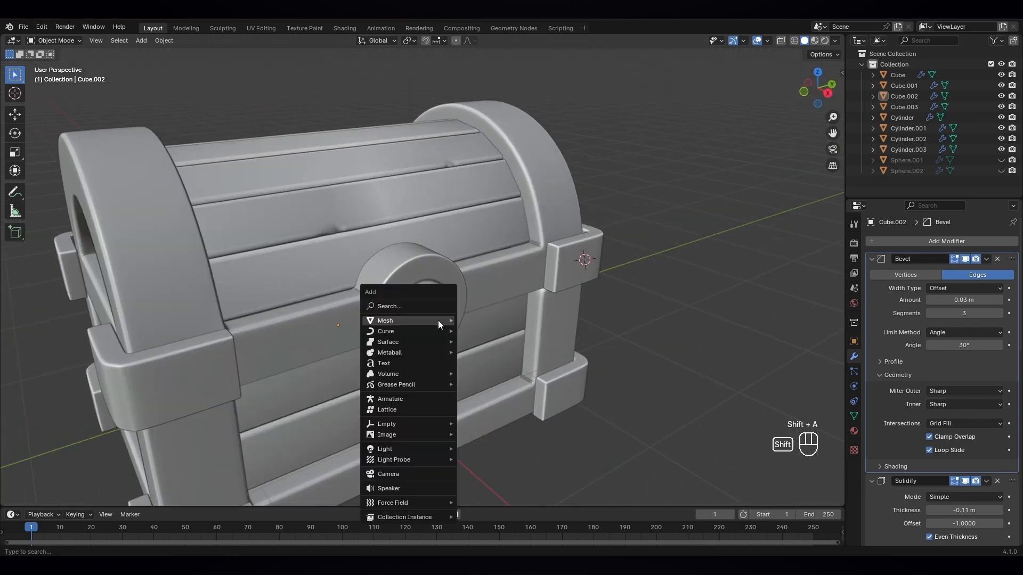
{"action": "mouse_move", "coordinate": [455, 322]}
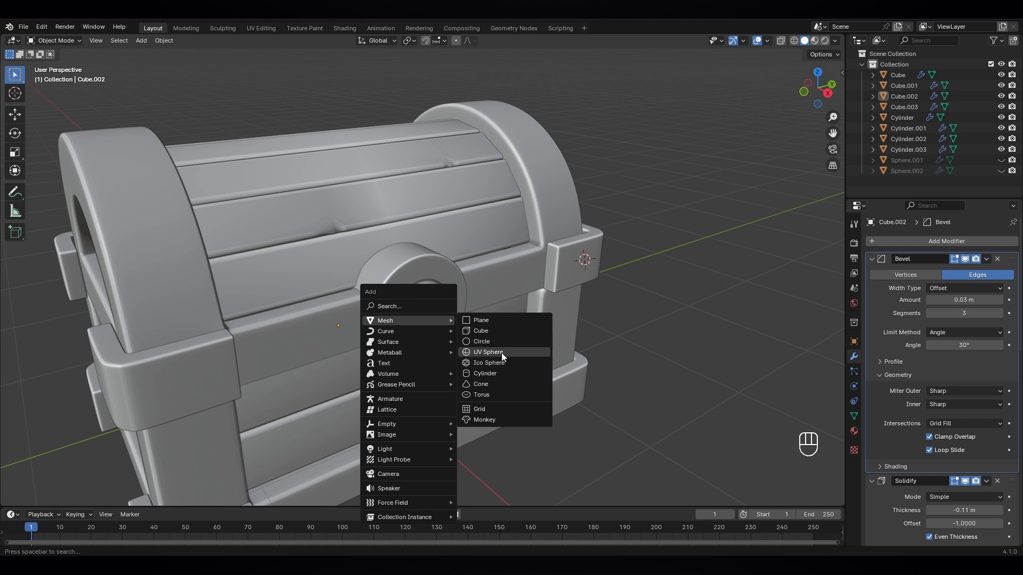
{"action": "left_click", "coordinate": [500, 372]}
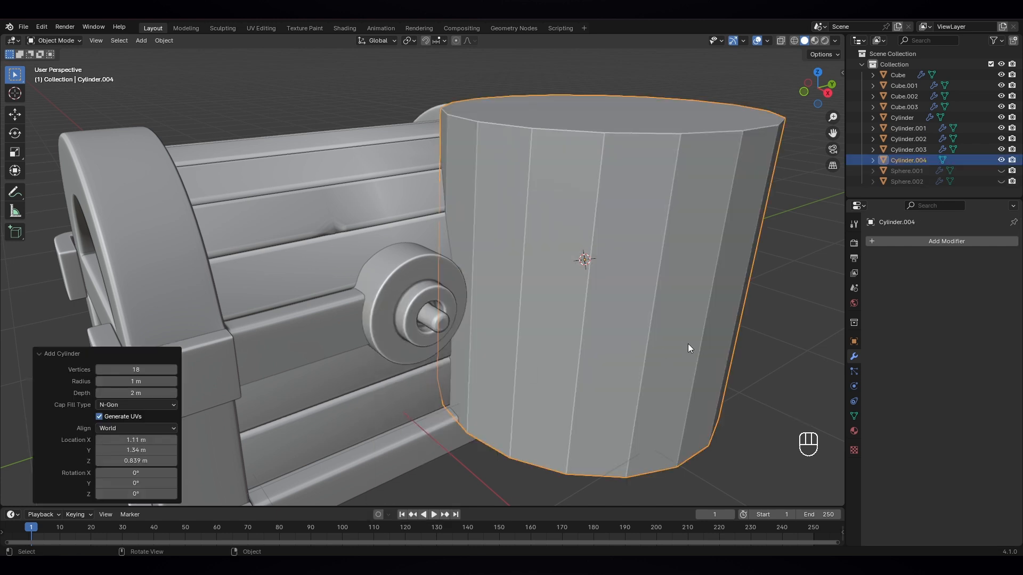
- Rotate the new cylinder 90° about X and scale it uniformly to 0.108
{"action": "key", "text": "r"}
{"action": "key", "text": "x"}
{"action": "key", "text": "9"}
{"action": "key", "text": "0"}
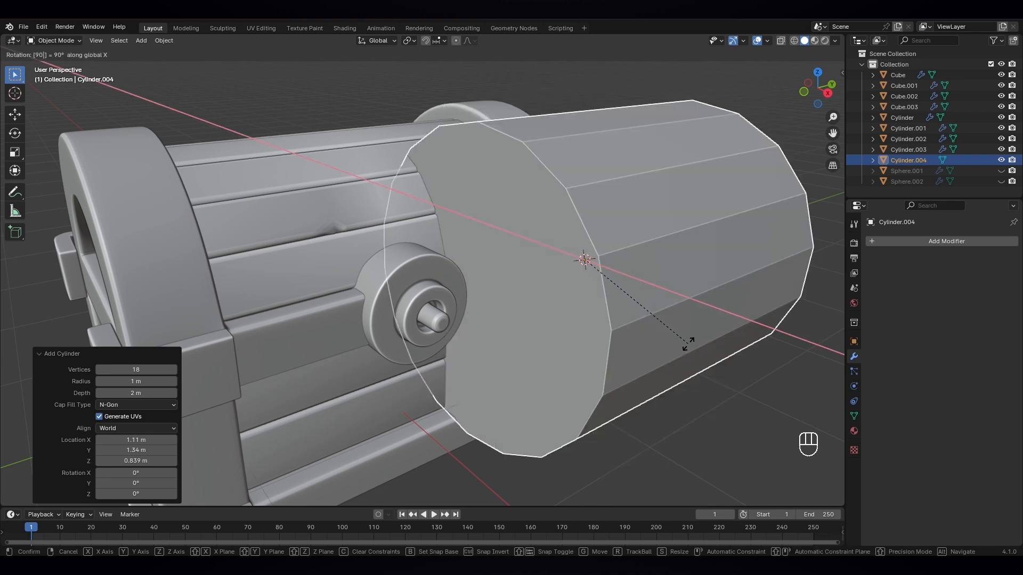
{"action": "key", "text": "Return"}
{"action": "key", "text": "s"}
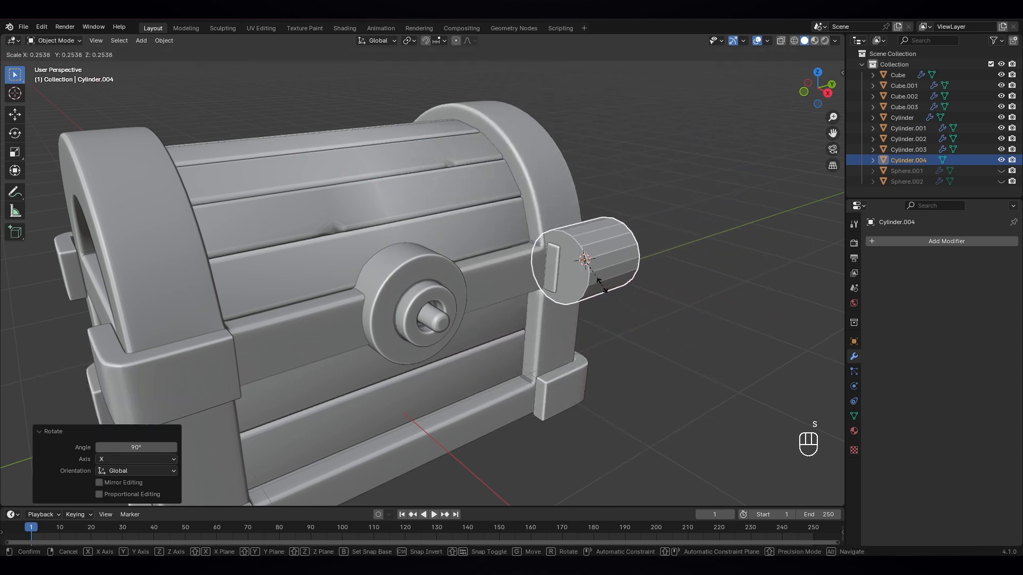
{"action": "key", "text": "Return"}
- Move the cylinder -1.3421 m along Y to the chest's lock and reset the 3D cursor to the world origin
{"action": "key", "text": "g"}
{"action": "key", "text": "y"}
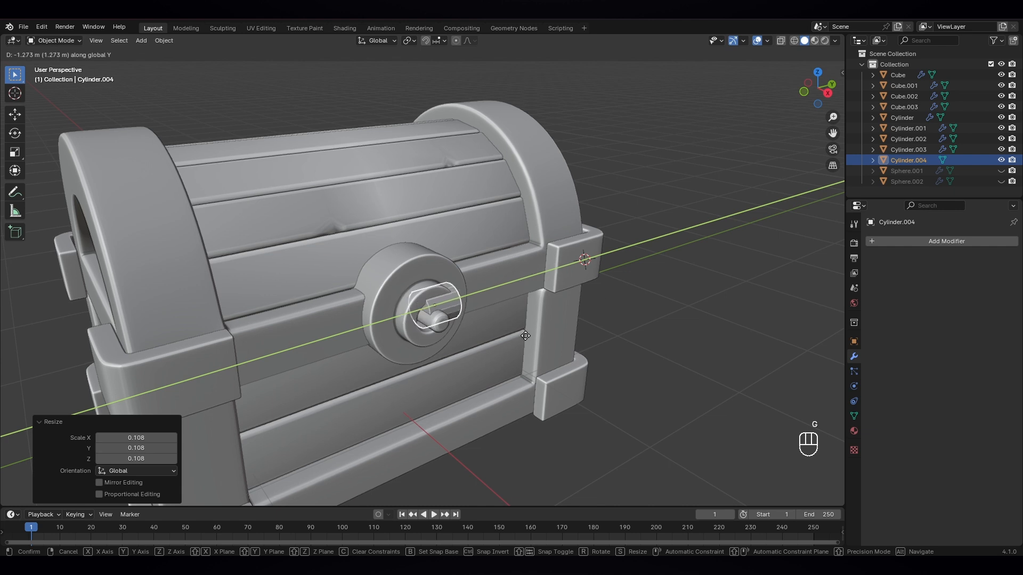
{"action": "left_click", "coordinate": [515, 338]}
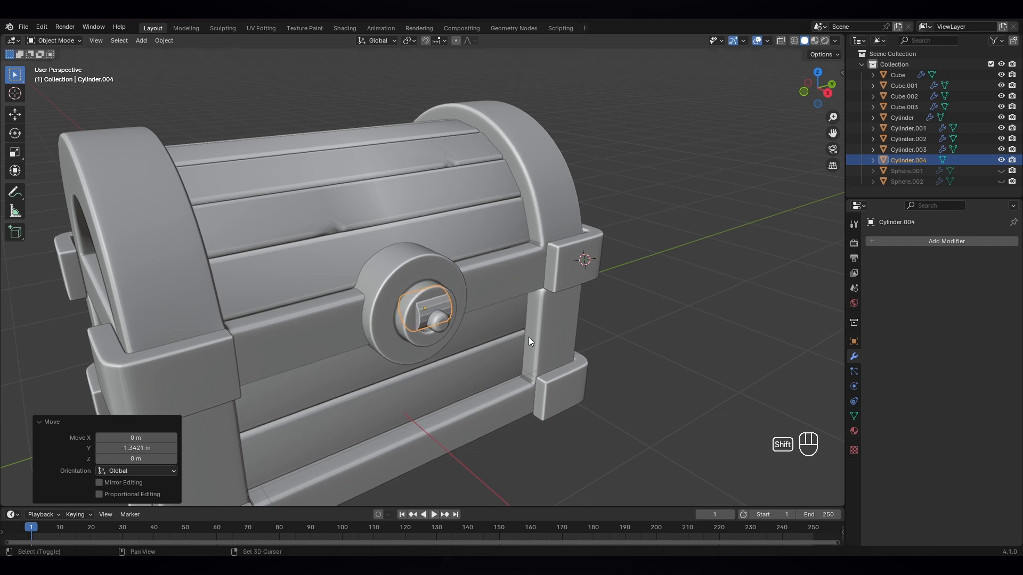
{"action": "key", "text": "shift+s"}
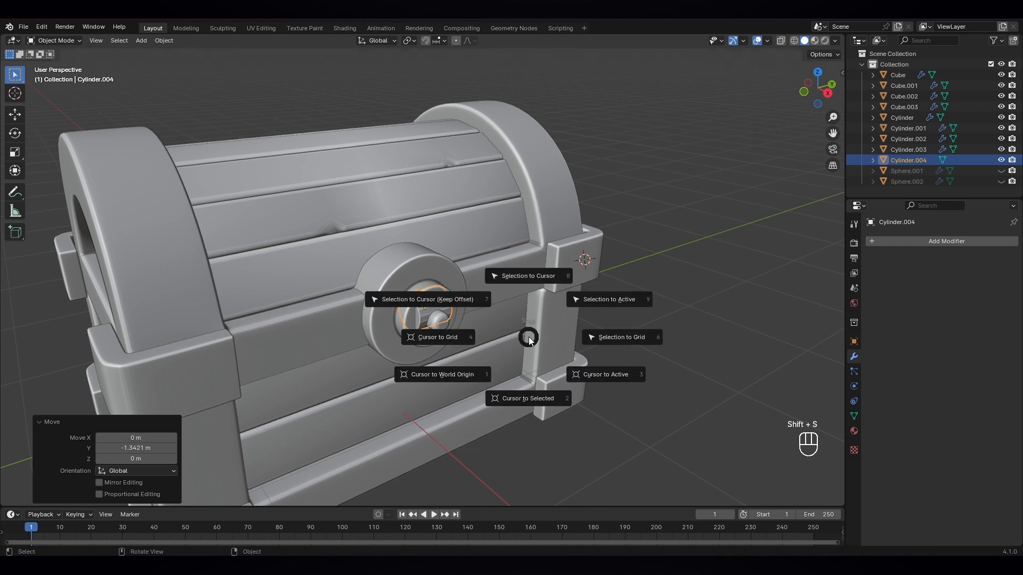
{"action": "left_click", "coordinate": [459, 375]}
- Move the lock cylinder 0.141 m along X and scale it uniformly to 0.388
{"action": "key", "text": "g"}
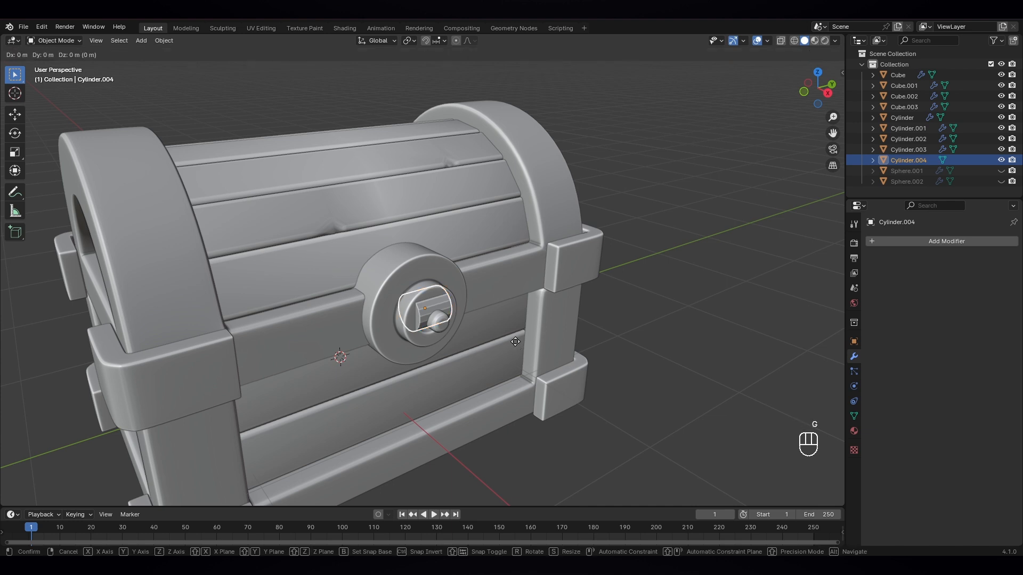
{"action": "key", "text": "x"}
{"action": "left_click", "coordinate": [527, 356]}
{"action": "key", "text": "s"}
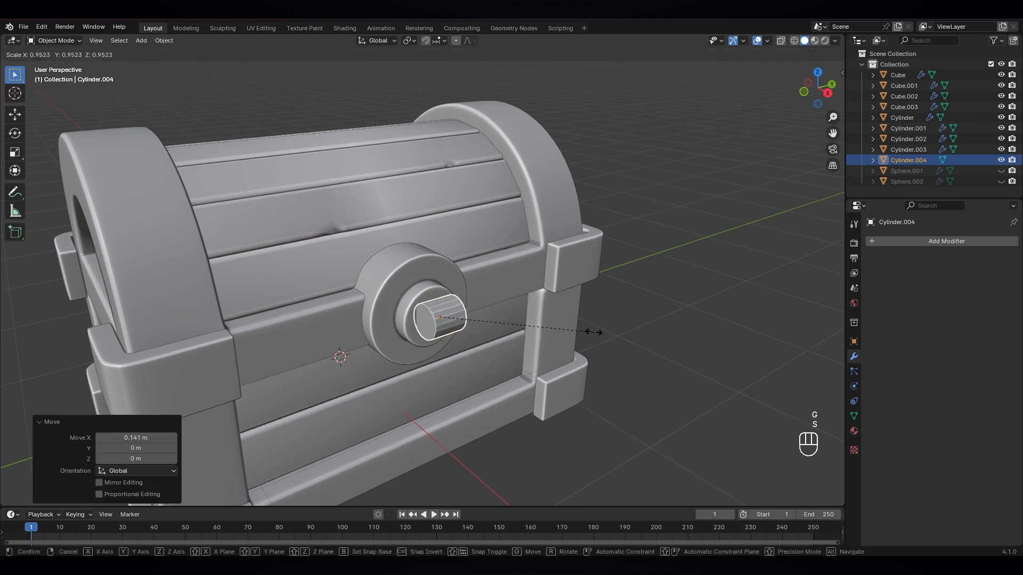
{"action": "left_click", "coordinate": [504, 313]}
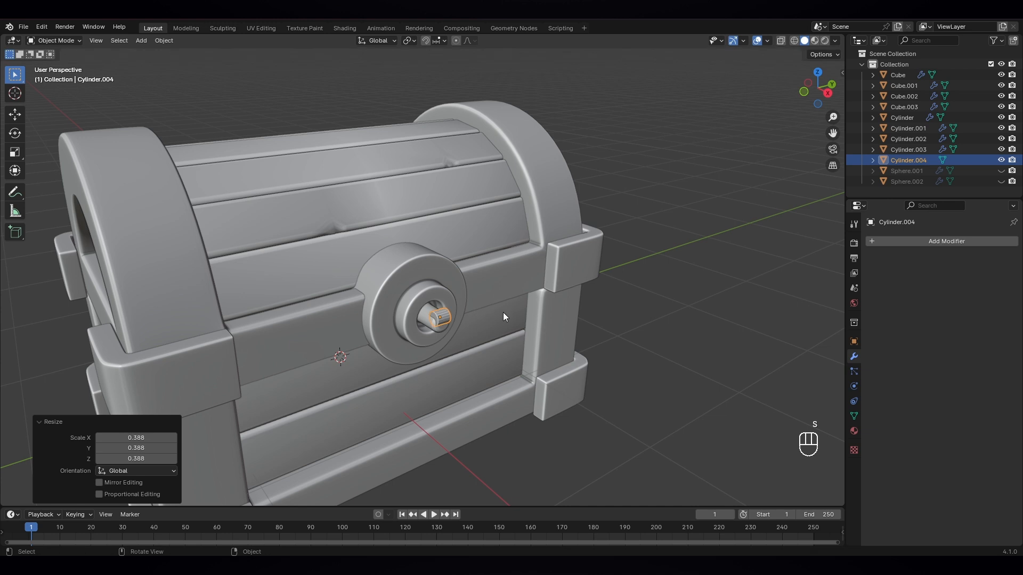
- Stretch the small cylinder along Y by a factor of 6.881 into a horizontal rod across the lock
{"action": "key", "text": "s"}
{"action": "key", "text": "y"}
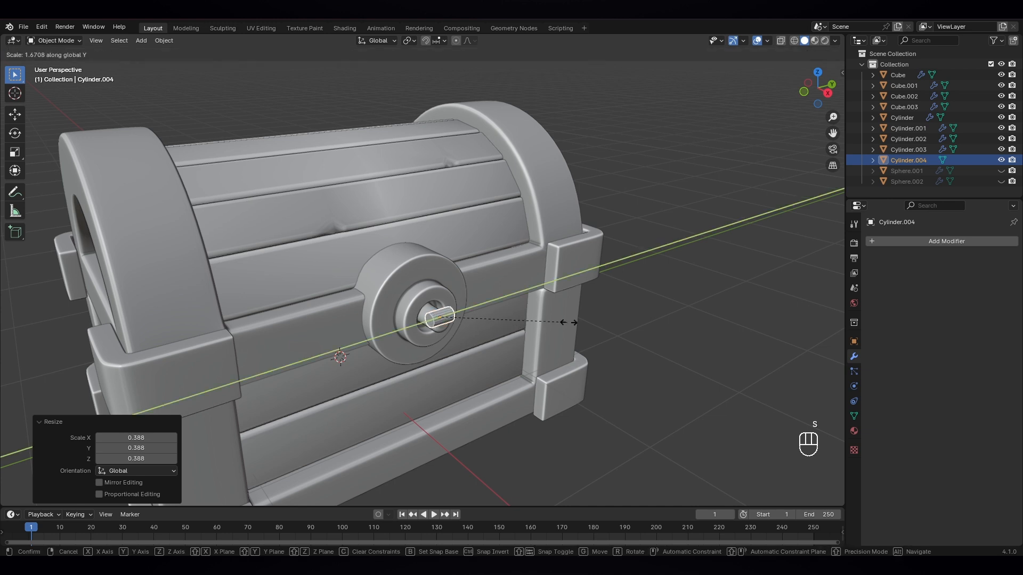
{"action": "left_click", "coordinate": [136, 264]}
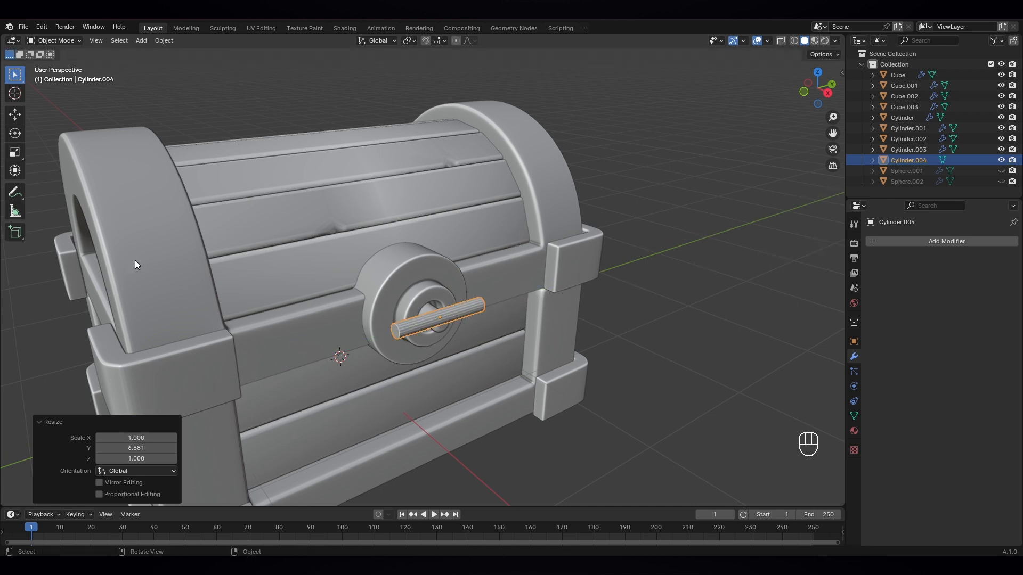
- Align the rod vertically with the lock's knob along Z and shift it -0.047049 m along X
{"action": "key", "text": "g"}
{"action": "key", "text": "z"}
{"action": "left_click", "coordinate": [254, 327]}
{"action": "middle_click_drag", "start_coordinate": [253, 327], "coordinate": [536, 365]}
{"action": "key", "text": "g"}
{"action": "left_click", "coordinate": [584, 366]}
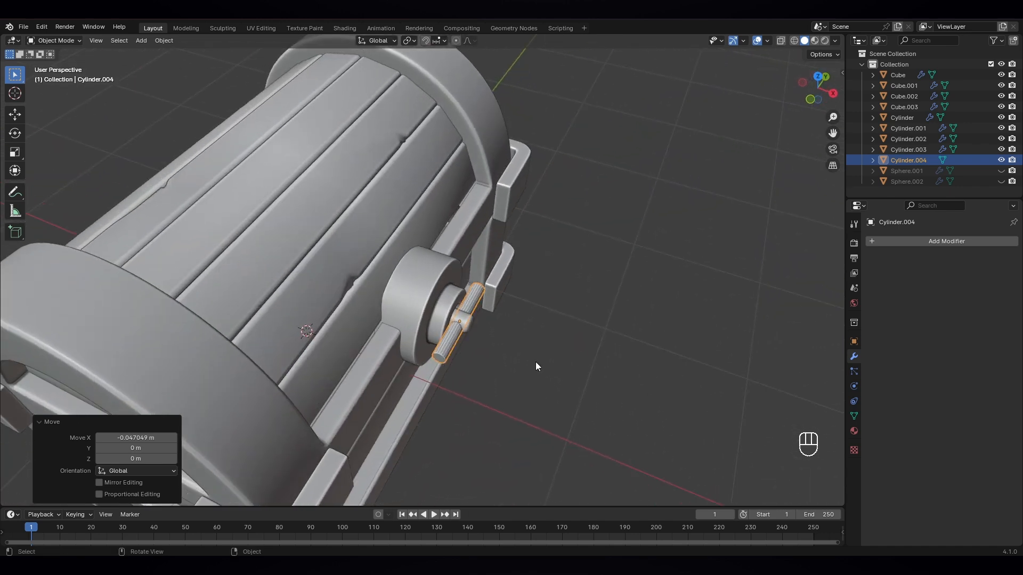
- Scale the rod uniformly by 0.846 and lengthen it along Y by 1.506
{"action": "scroll", "coordinate": [554, 372], "scroll_direction": "up", "scroll_amount": 3}
{"action": "key", "text": "s"}
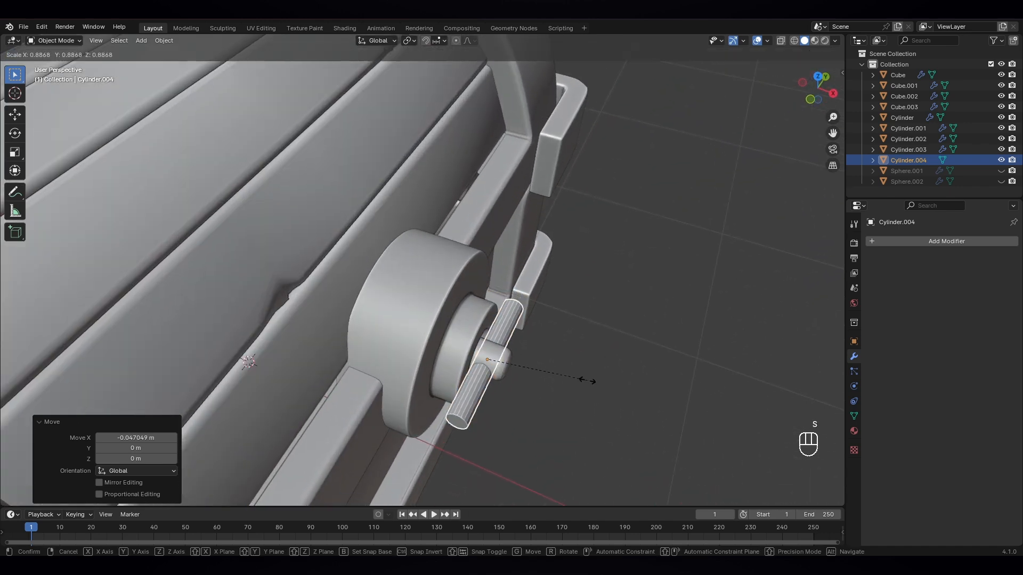
{"action": "left_click", "coordinate": [582, 383]}
{"action": "key", "text": "s"}
{"action": "key", "text": "z"}
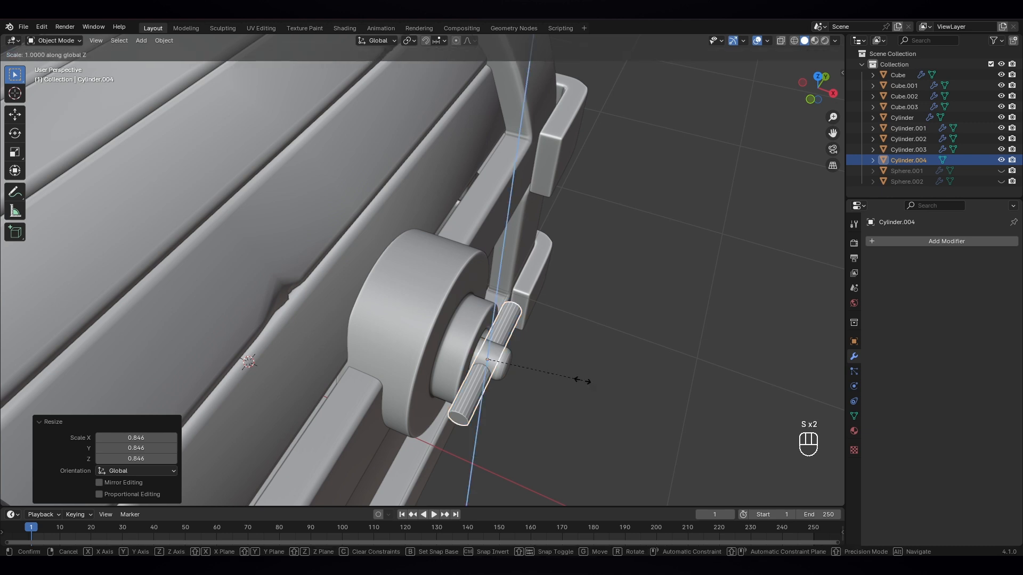
{"action": "key", "text": "x"}
{"action": "key", "text": "y"}
{"action": "left_click", "coordinate": [624, 421]}
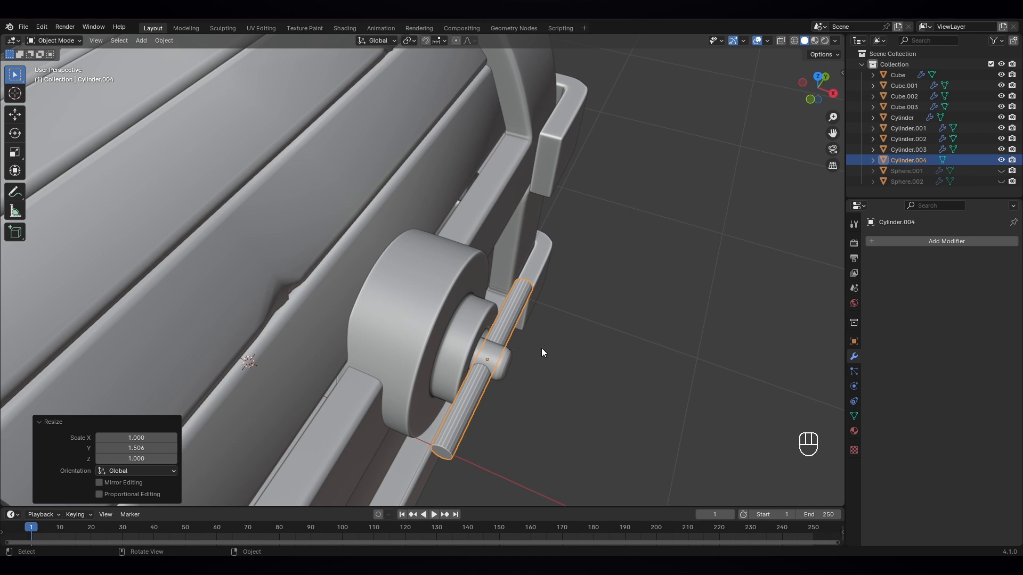
- Shift the rod 0.010423 m along X and apply Shade Smooth by Angle at 30°
{"action": "key", "text": "g"}
{"action": "key", "text": "y"}
{"action": "key", "text": "x"}
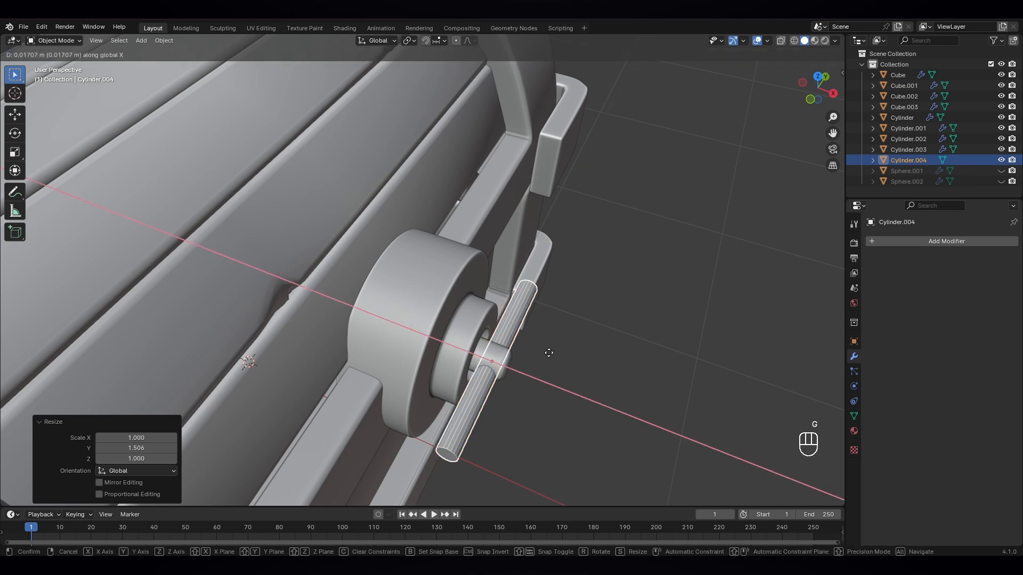
{"action": "left_click", "coordinate": [547, 352]}
{"action": "middle_click_drag", "start_coordinate": [546, 353], "coordinate": [585, 366]}
{"action": "right_click", "coordinate": [461, 330]}
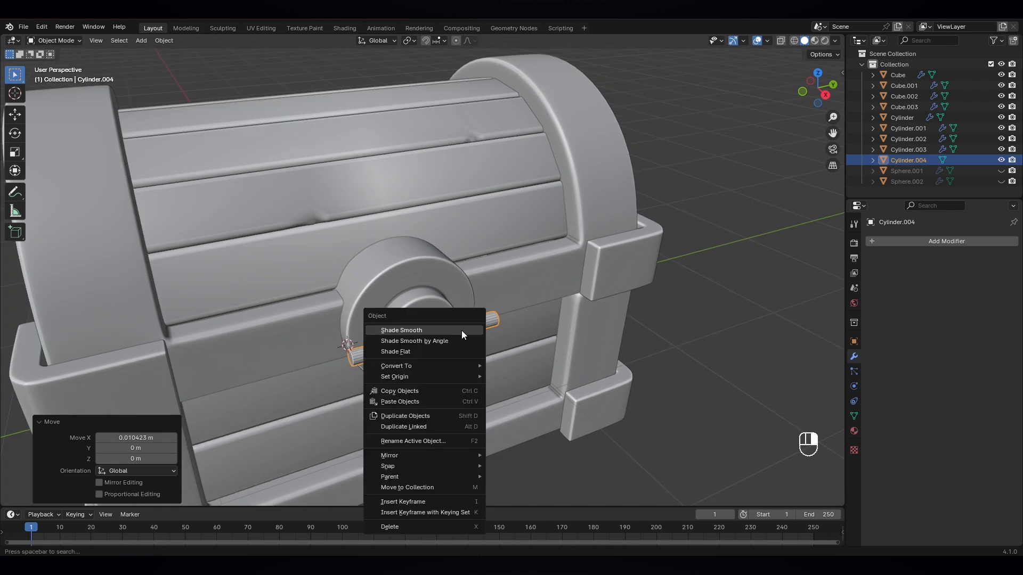
{"action": "left_click", "coordinate": [451, 339]}
- Deselect the rod and examine the whole chest and its lock from the front
{"action": "scroll", "coordinate": [452, 340], "scroll_direction": "down", "scroll_amount": 5}
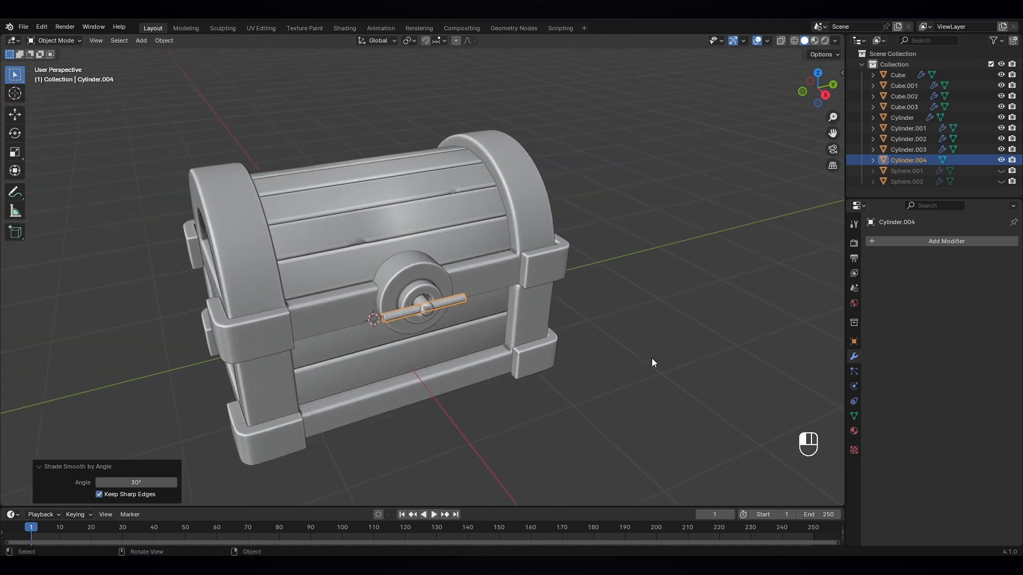
{"action": "left_click", "coordinate": [647, 358]}
{"action": "middle_click_drag", "start_coordinate": [566, 372], "coordinate": [516, 353]}
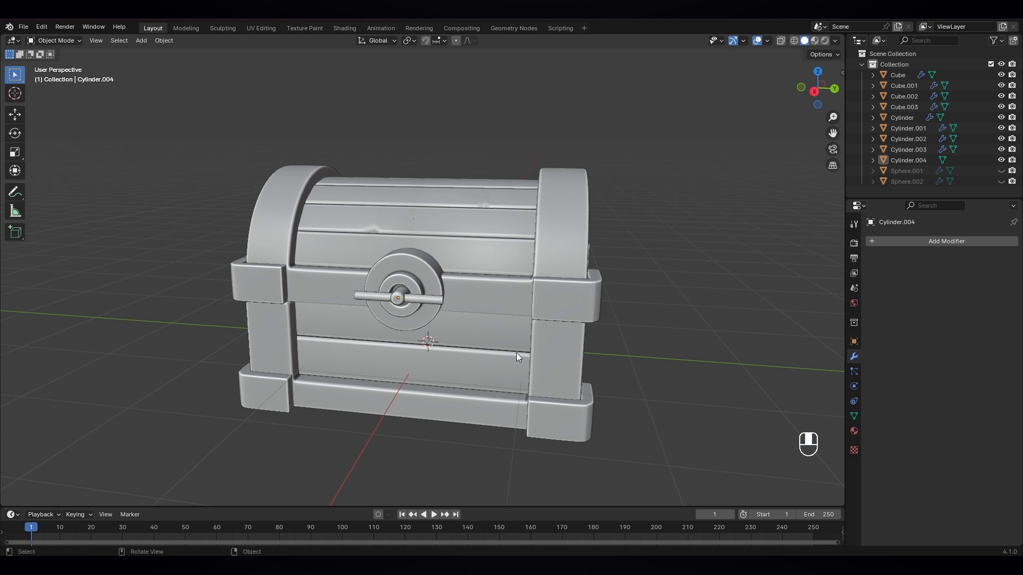
{"action": "scroll", "coordinate": [413, 306], "scroll_direction": "up", "scroll_amount": 2}
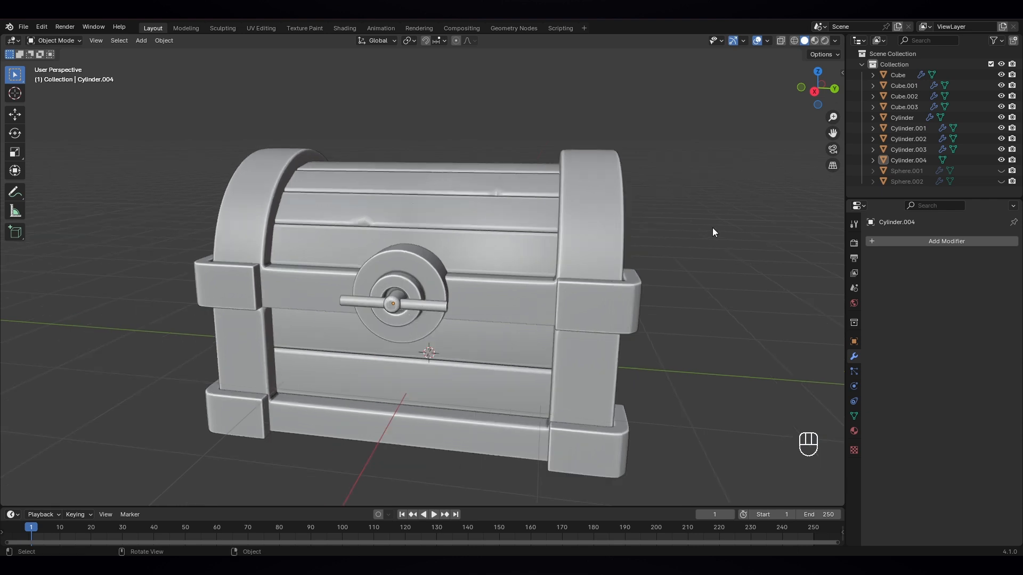
{"action": "scroll", "coordinate": [712, 229], "scroll_direction": "down", "scroll_amount": 2}
{"action": "middle_click_drag", "start_coordinate": [662, 260], "coordinate": [634, 277]}
{"action": "scroll", "coordinate": [652, 266], "scroll_direction": "down", "scroll_amount": 2}
{"action": "scroll", "coordinate": [676, 444], "scroll_direction": "up", "scroll_amount": 2}
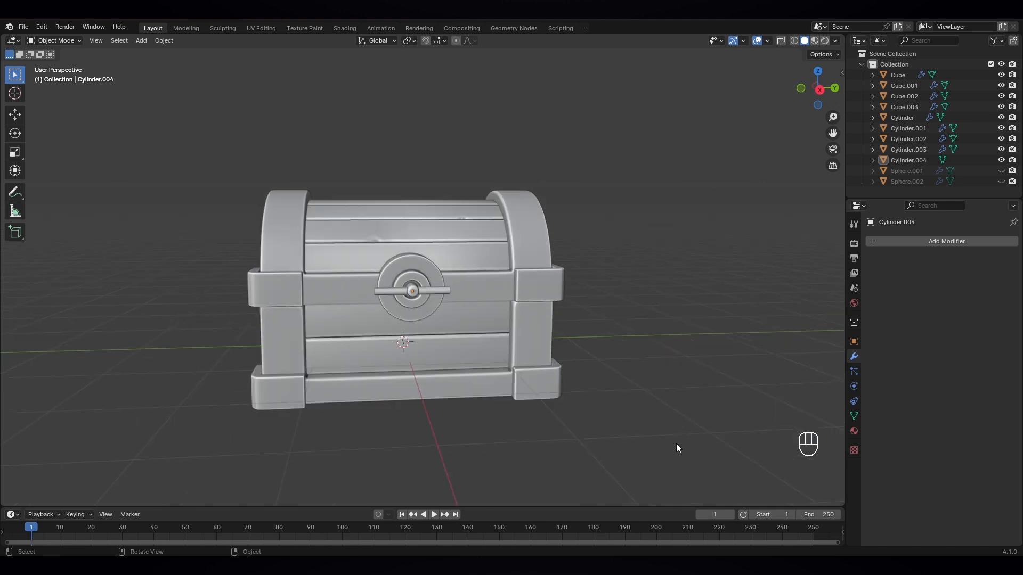
- Add a camera at the world origin, aligned to the right orthographic view of the chest
{"action": "key", "text": "KP_3"}
{"action": "key", "text": "shift+a"}
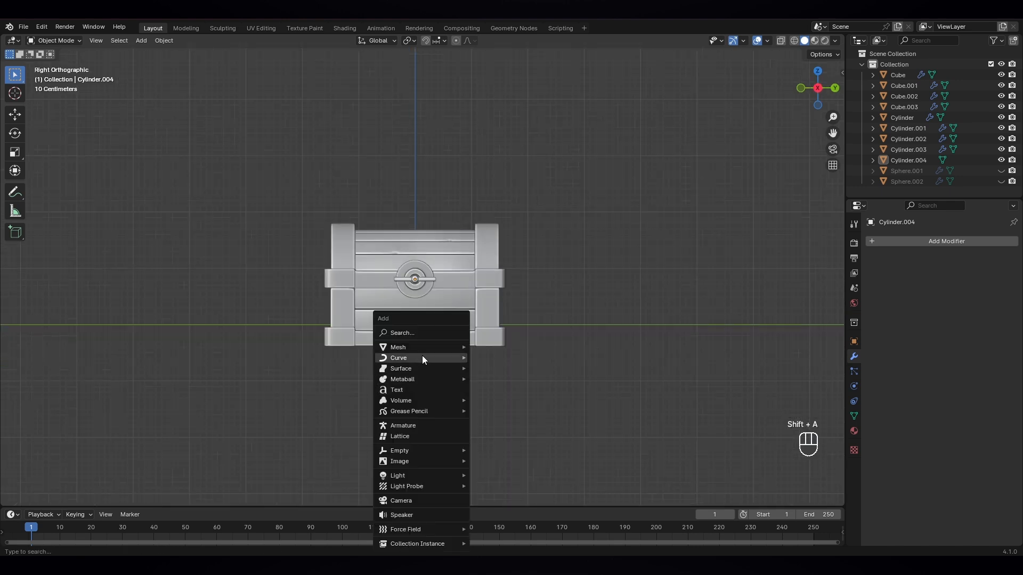
{"action": "left_click", "coordinate": [427, 501]}
- From the top view, move the camera 11.029 m along X and look through it
{"action": "key", "text": "KP_7"}
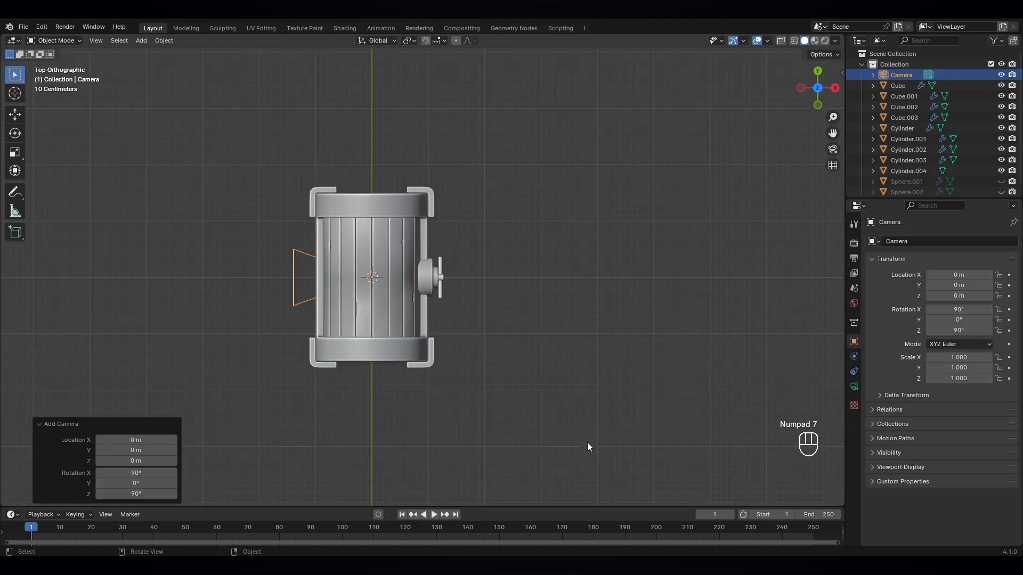
{"action": "scroll", "coordinate": [473, 274], "scroll_direction": "down", "scroll_amount": 1}
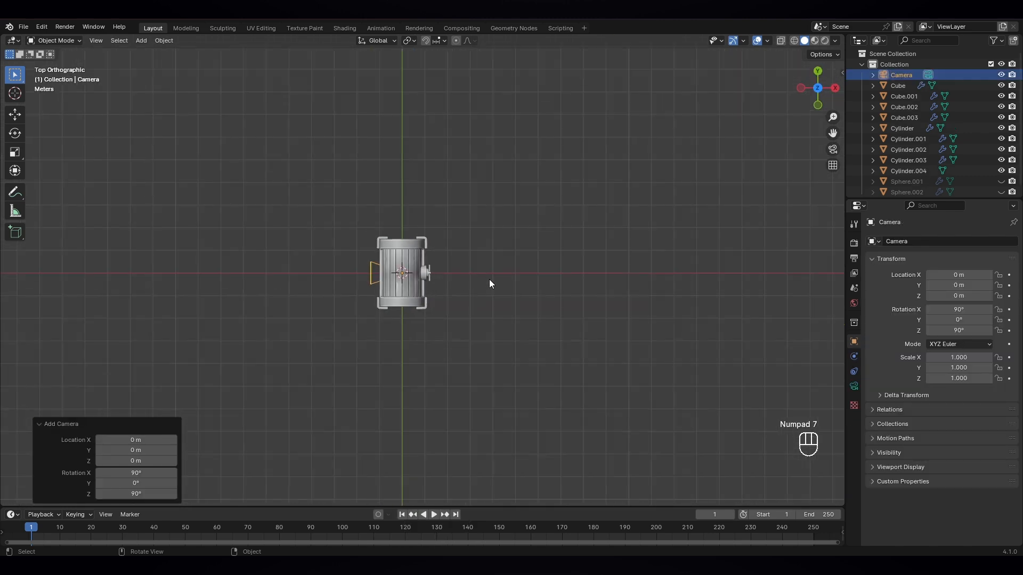
{"action": "key", "text": "g"}
{"action": "key", "text": "x"}
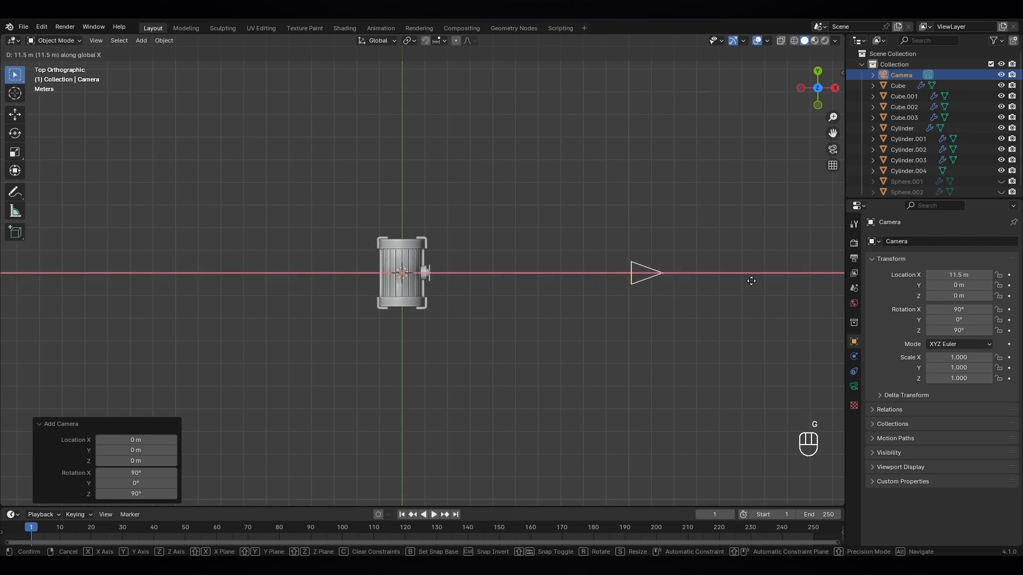
{"action": "left_click", "coordinate": [739, 285]}
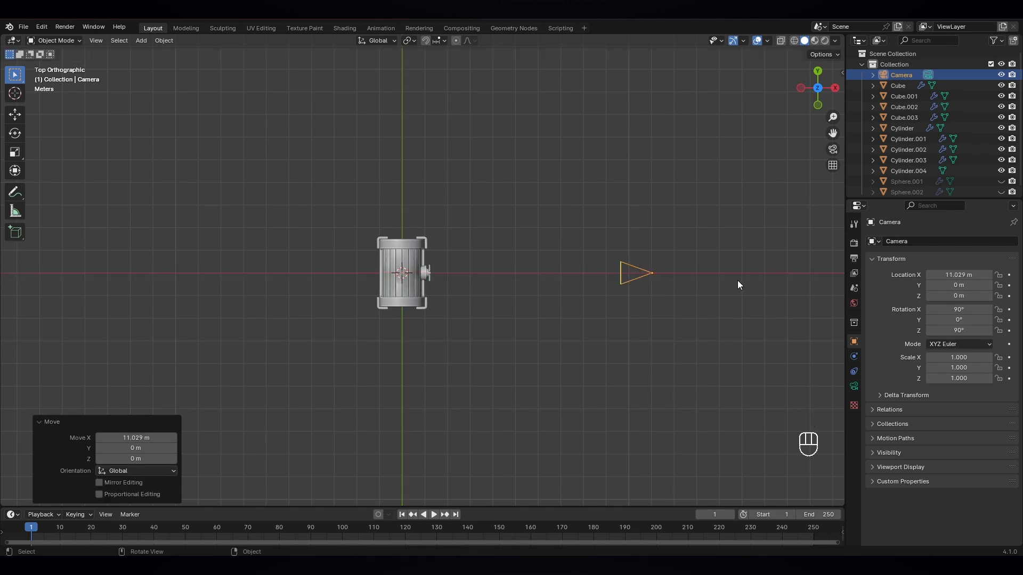
{"action": "key", "text": "KP_0"}
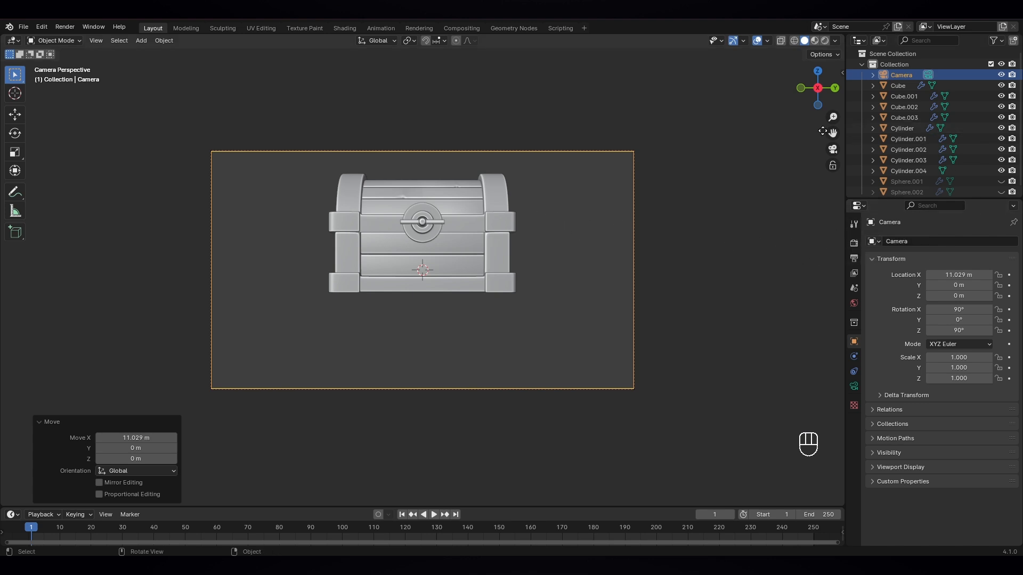
- Lock the camera to the view and pull it back to about X 15.49 m and Z 0.53 m, centering the chest
{"action": "key", "text": "n"}
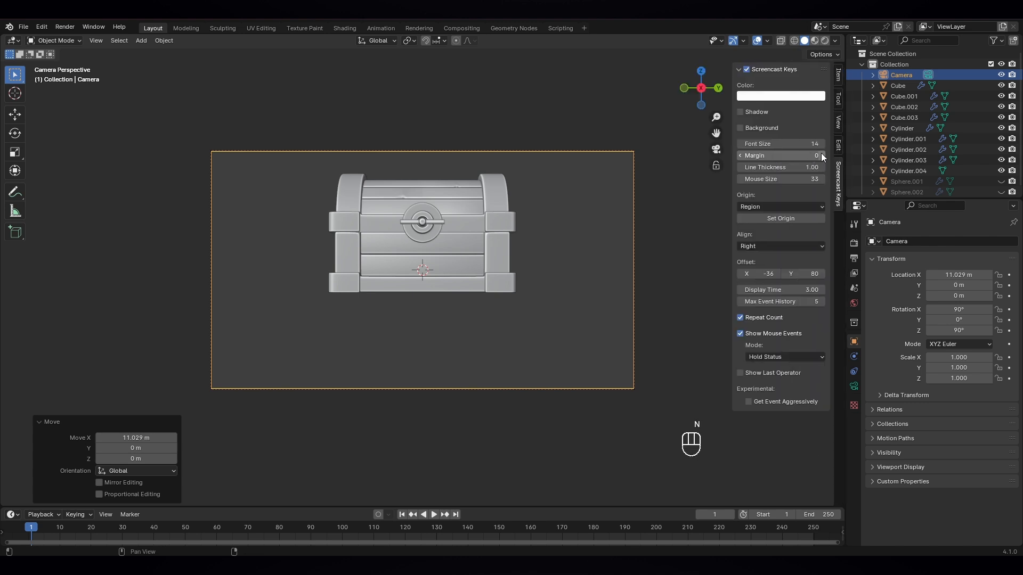
{"action": "left_click", "coordinate": [839, 123]}
{"action": "left_click", "coordinate": [779, 203]}
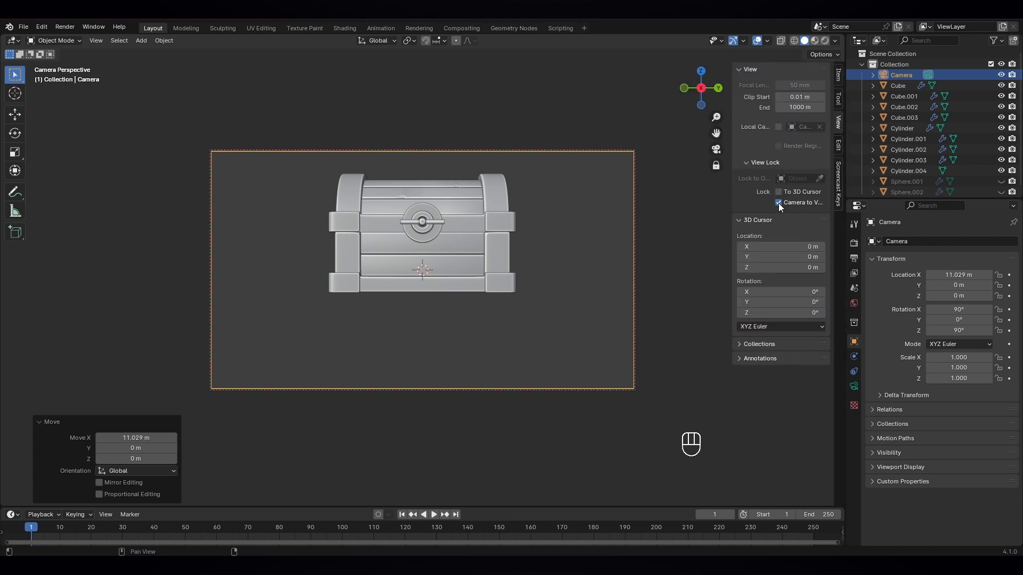
{"action": "key", "text": "n"}
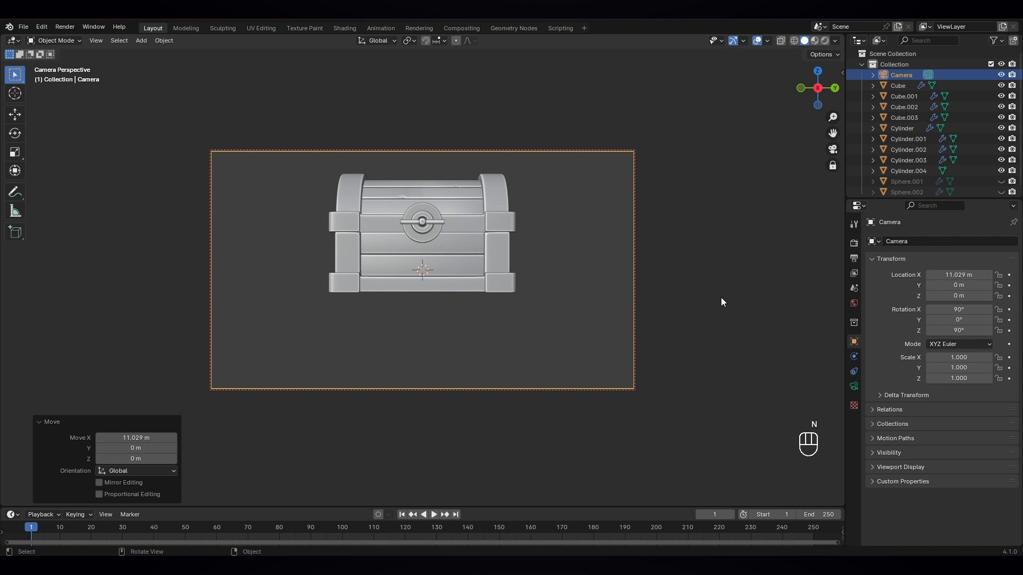
{"action": "scroll", "coordinate": [416, 261], "scroll_direction": "down", "scroll_amount": 2}
{"action": "middle_click_drag", "start_coordinate": [479, 291], "coordinate": [480, 308], "text": "shift"}
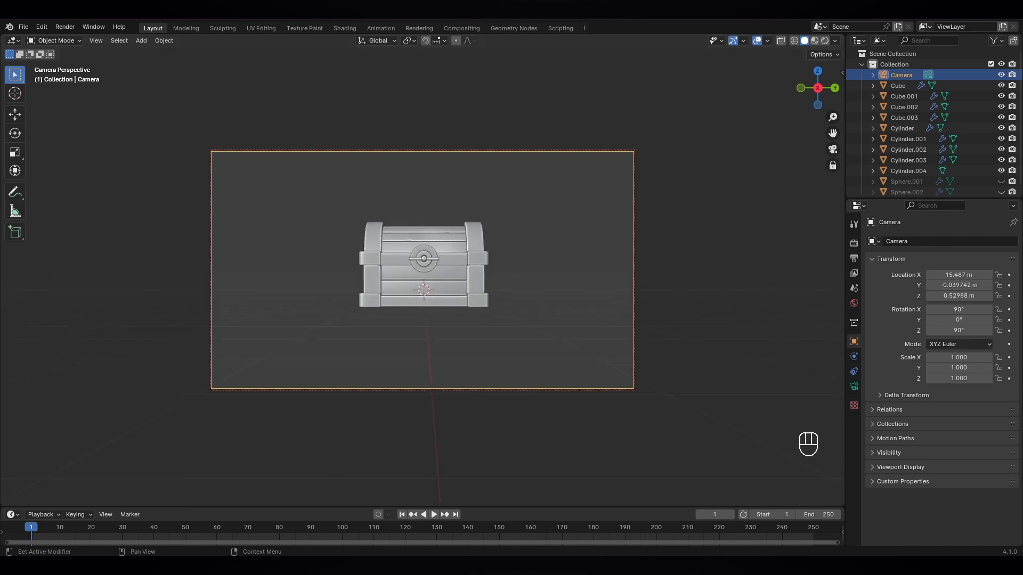
- Set the render resolution to 1200 × 1200 px and deselect the camera
{"action": "left_click", "coordinate": [854, 258]}
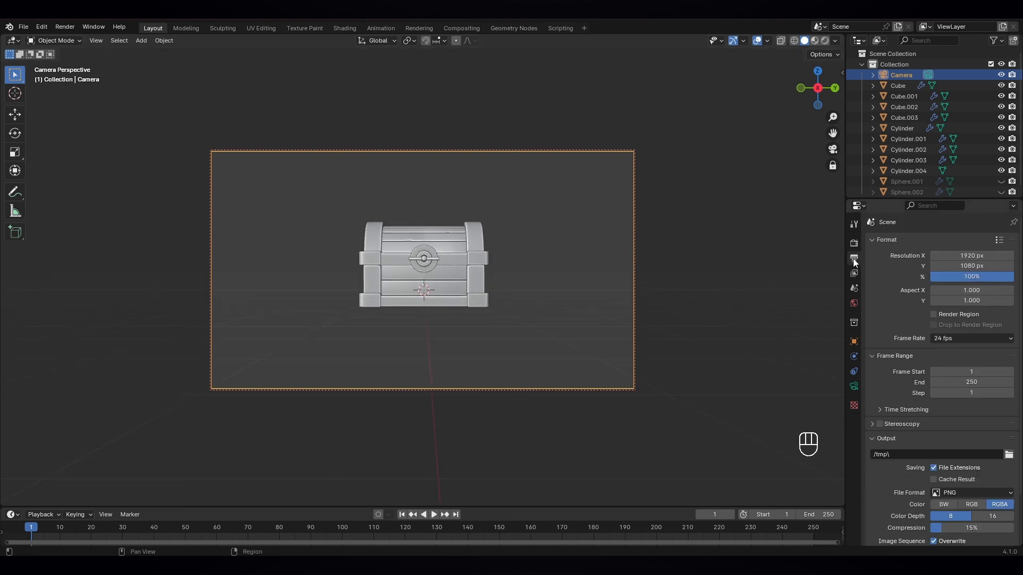
{"action": "left_click", "coordinate": [965, 257]}
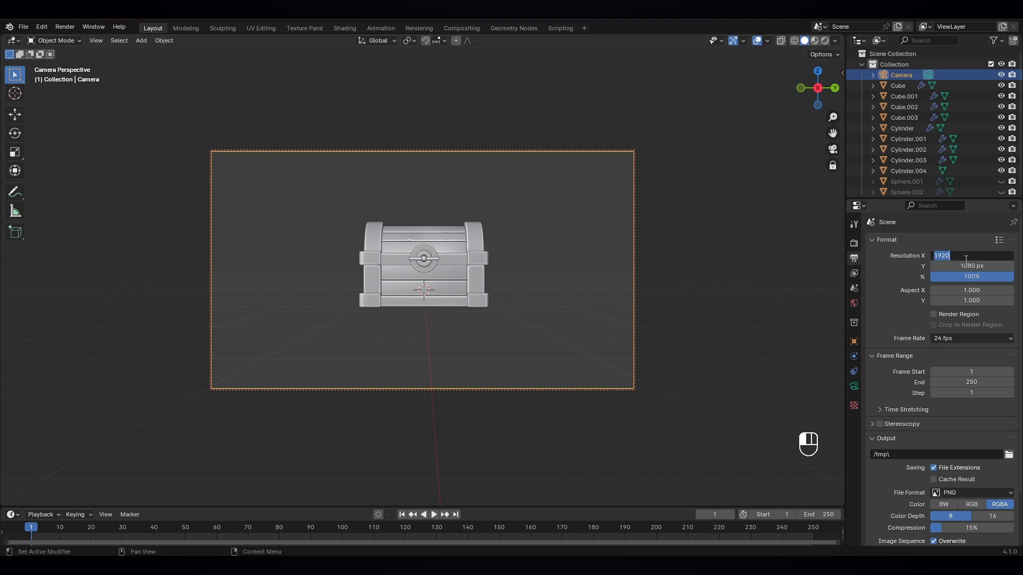
{"action": "type", "text": "1200"}
{"action": "key", "text": "Tab"}
{"action": "type", "text": "12"}
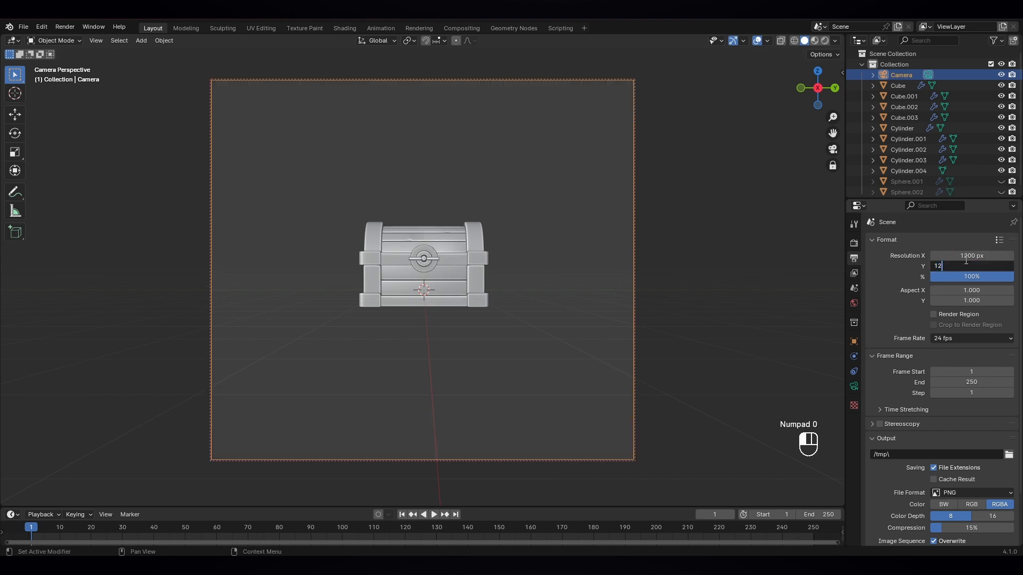
{"action": "type", "text": "00"}
{"action": "key", "text": "Return"}
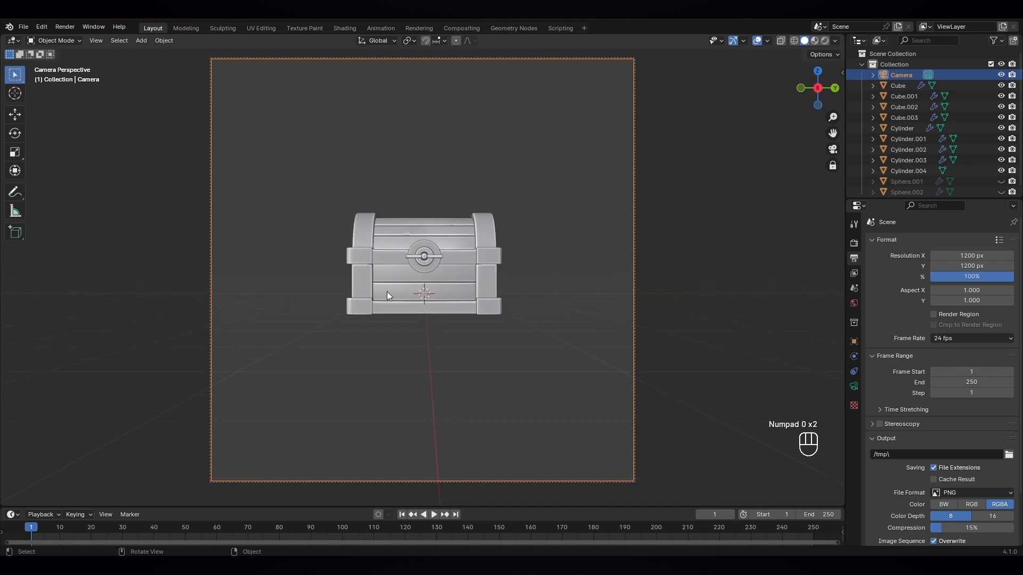
{"action": "left_click", "coordinate": [534, 347]}
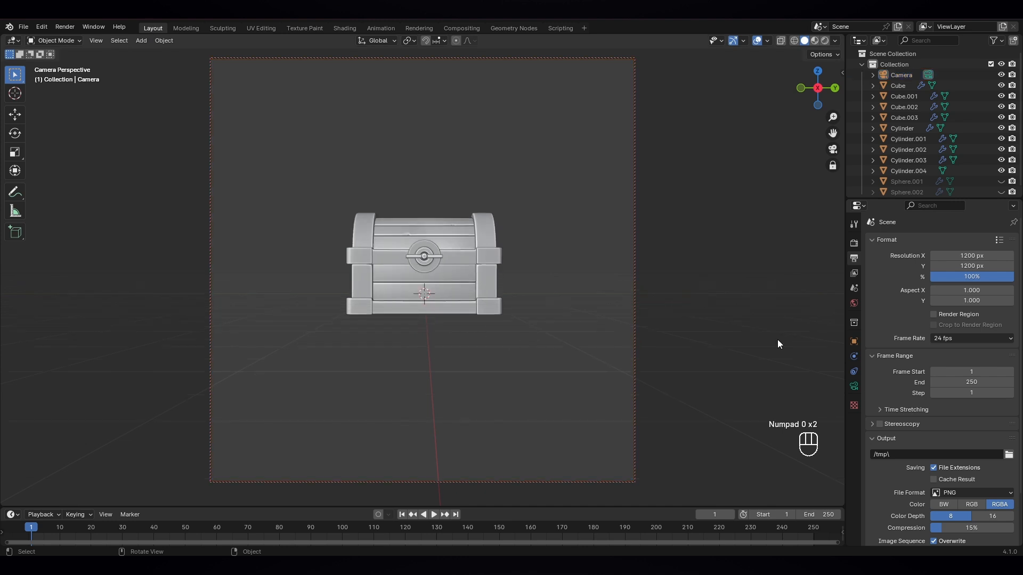
- Enable Ambient Occlusion in the EEVEE render settings
{"action": "left_click", "coordinate": [854, 245]}
{"action": "left_click", "coordinate": [879, 316]}
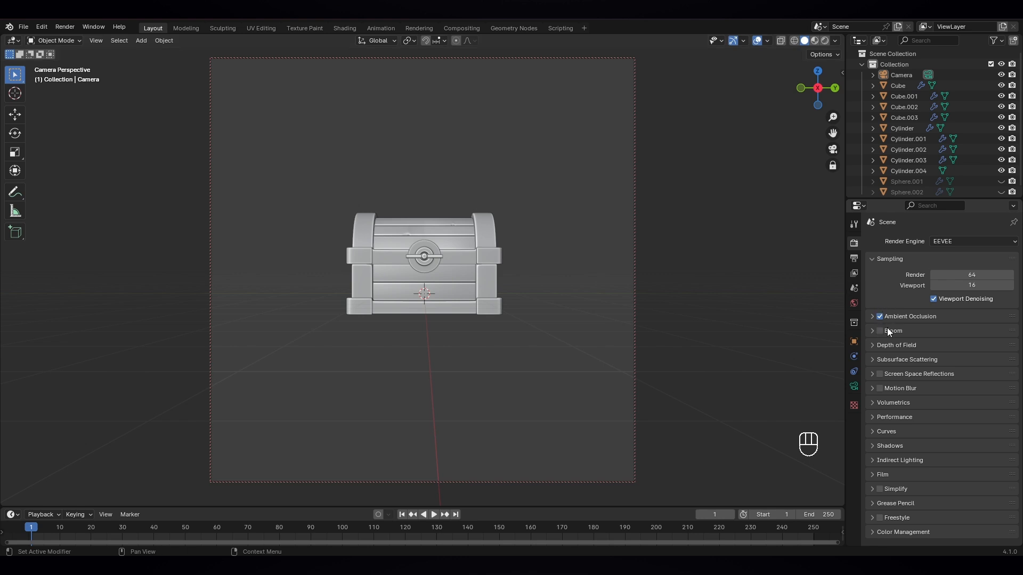
{"action": "left_click", "coordinate": [854, 228]}
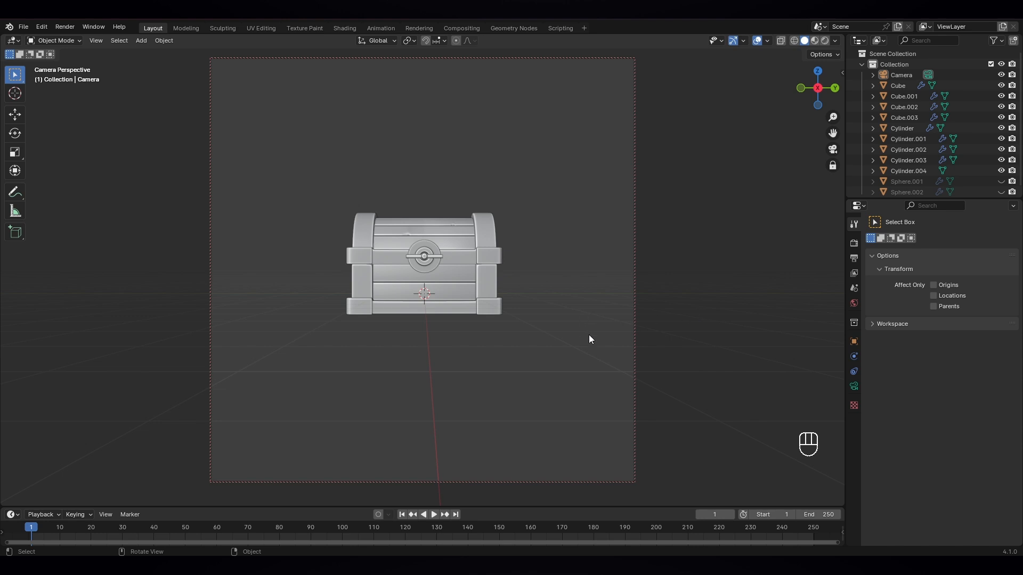
- Parent all the chest parts to the chest body, Cube.001, using Object (Keep Transform), and clear the selection
{"action": "left_click_drag", "start_coordinate": [557, 342], "coordinate": [284, 181]}
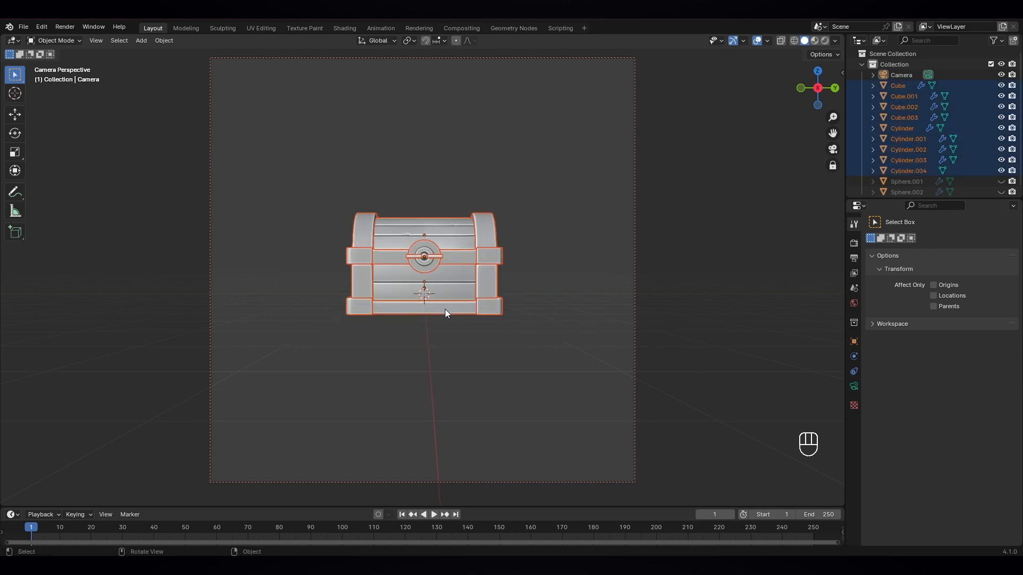
{"action": "left_click", "coordinate": [389, 283], "text": "shift"}
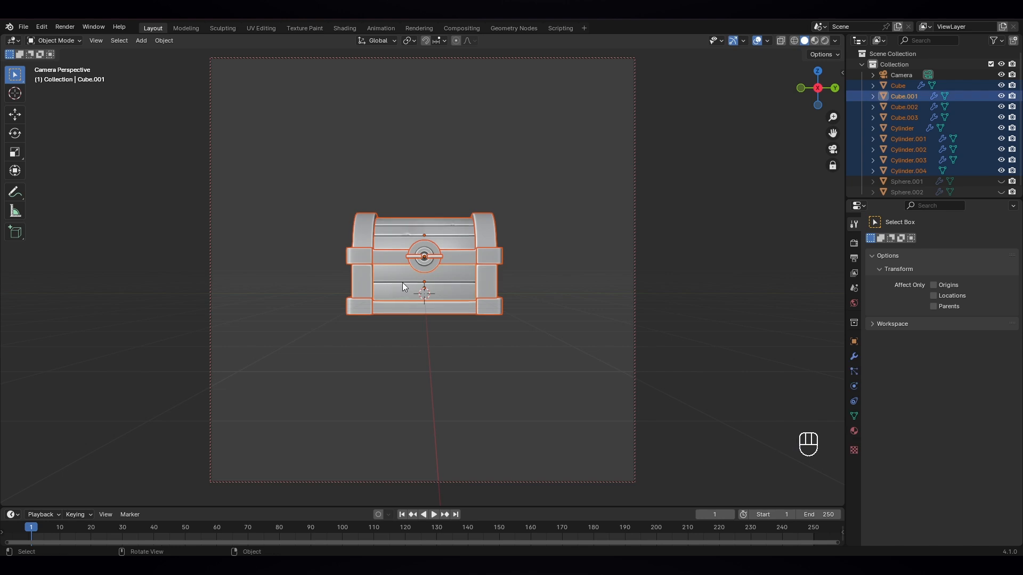
{"action": "key", "text": "ctrl+p"}
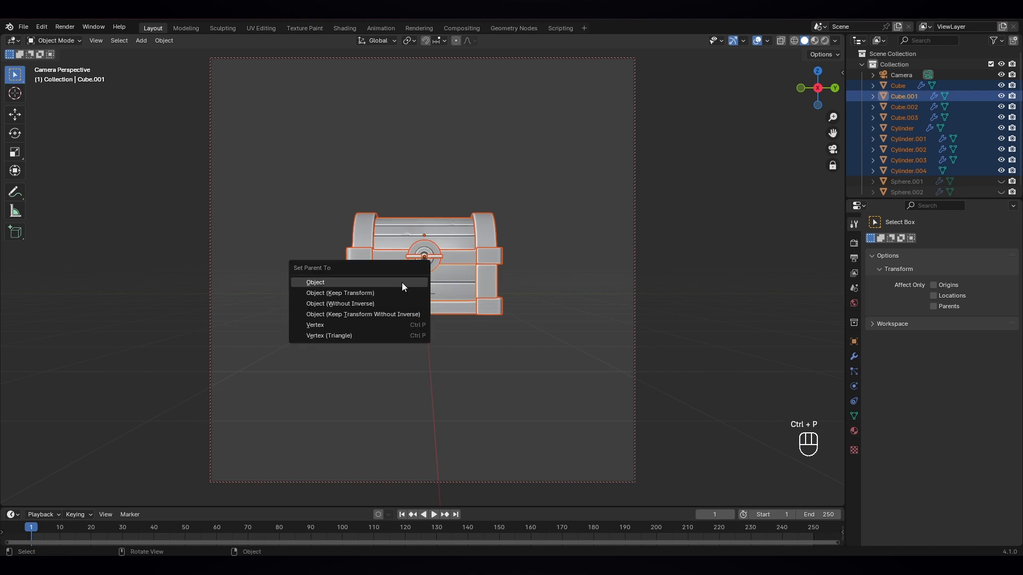
{"action": "left_click", "coordinate": [387, 292]}
{"action": "left_click", "coordinate": [533, 345]}
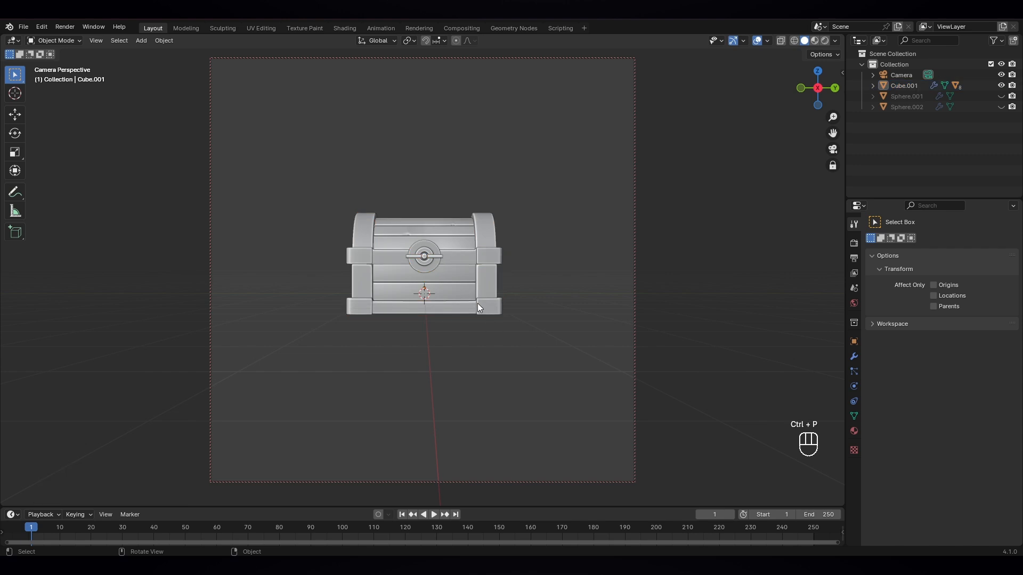
- Rotate the parented chest with trackball rotation by about 6.3 and 35.5, turning it to a three-quarter angle toward the camera
{"action": "left_click", "coordinate": [477, 304]}
{"action": "key", "text": "r"}
{"action": "key", "text": "r"}
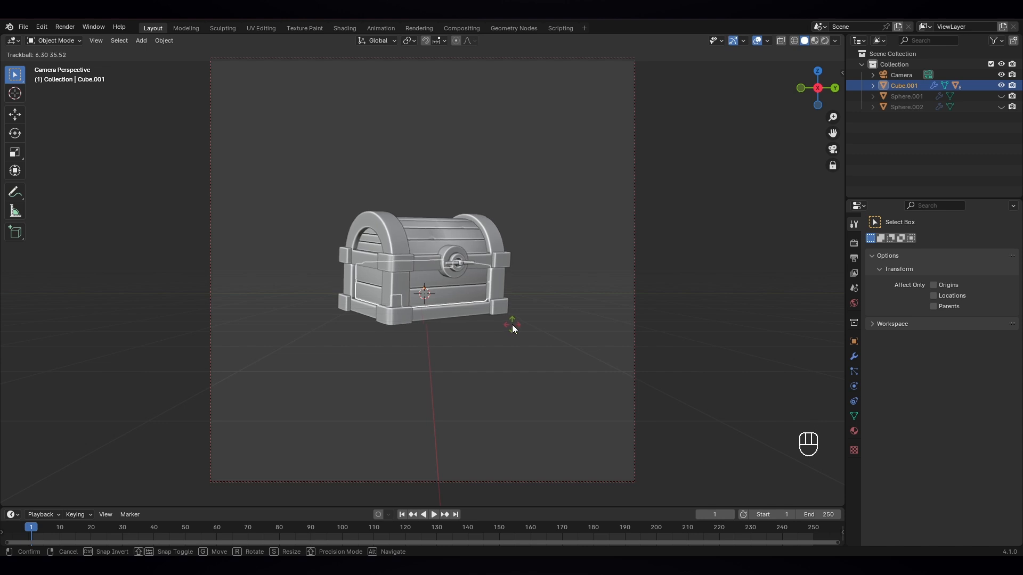
{"action": "left_click", "coordinate": [513, 324]}
{"action": "left_click", "coordinate": [532, 330]}
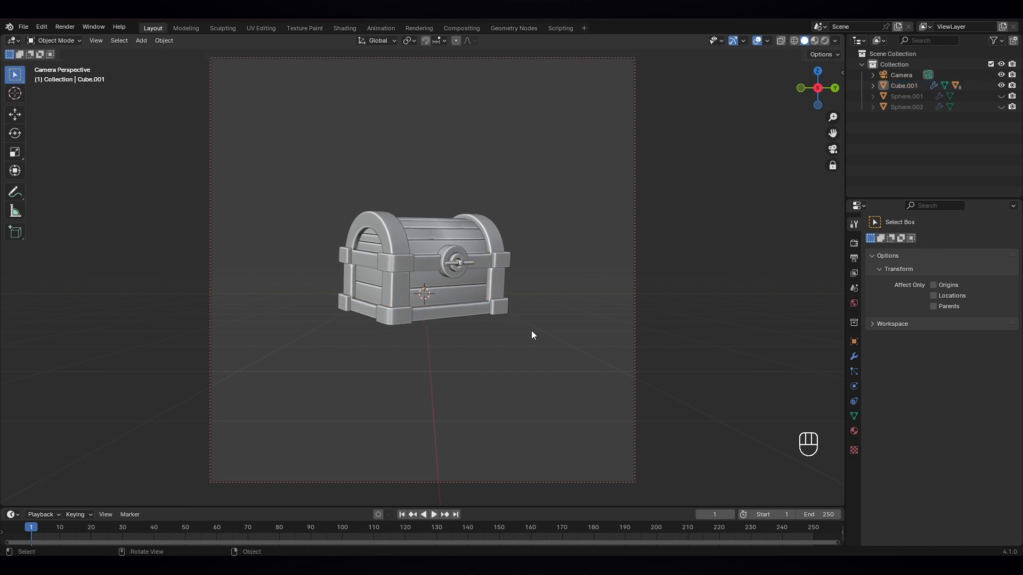
- Switch to rendered shading, add an area light, raise it along Z above the chest and scale it up
{"action": "left_click", "coordinate": [826, 43]}
{"action": "key", "text": "shift+a"}
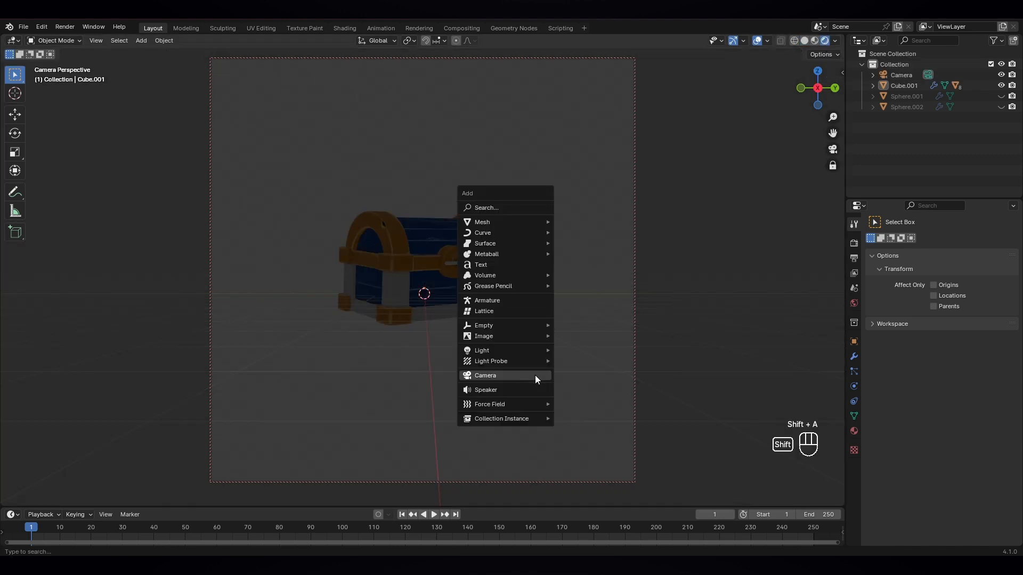
{"action": "mouse_move", "coordinate": [525, 350]}
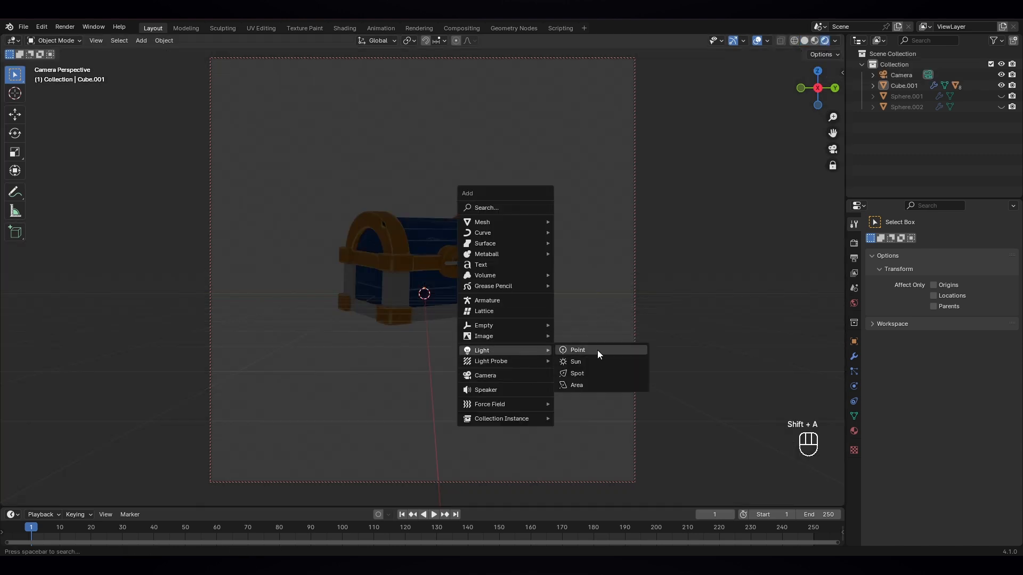
{"action": "left_click", "coordinate": [586, 384]}
{"action": "key", "text": "g"}
{"action": "key", "text": "z"}
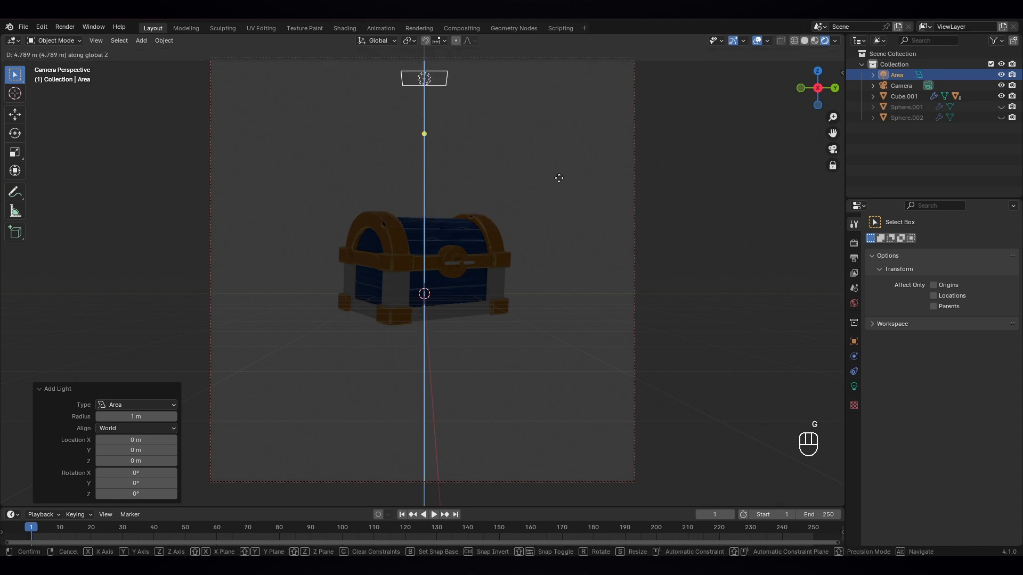
{"action": "left_click", "coordinate": [553, 147]}
{"action": "key", "text": "s"}
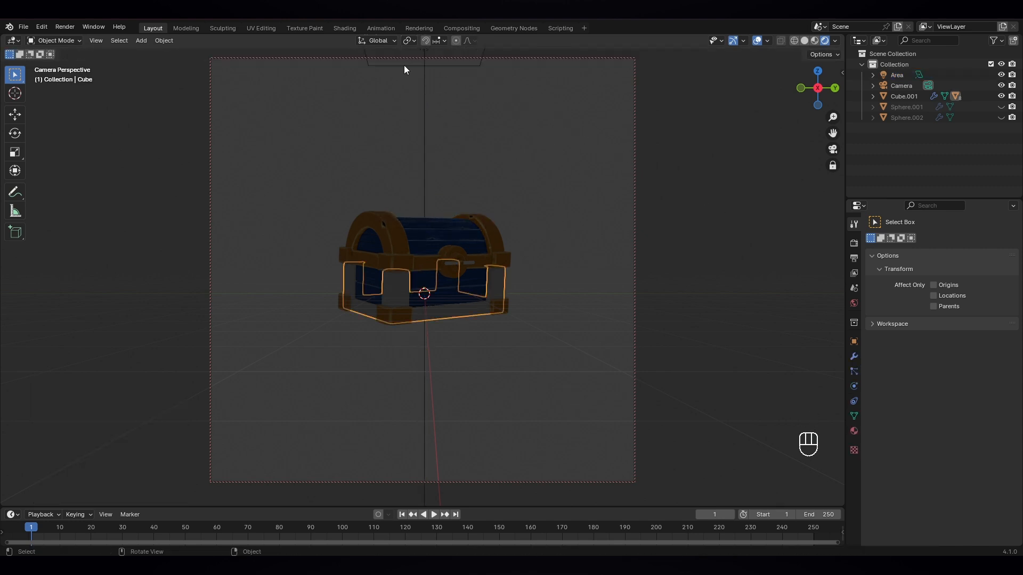
- Set the power of the area light above the chest to 1500 W
{"action": "left_click", "coordinate": [404, 65]}
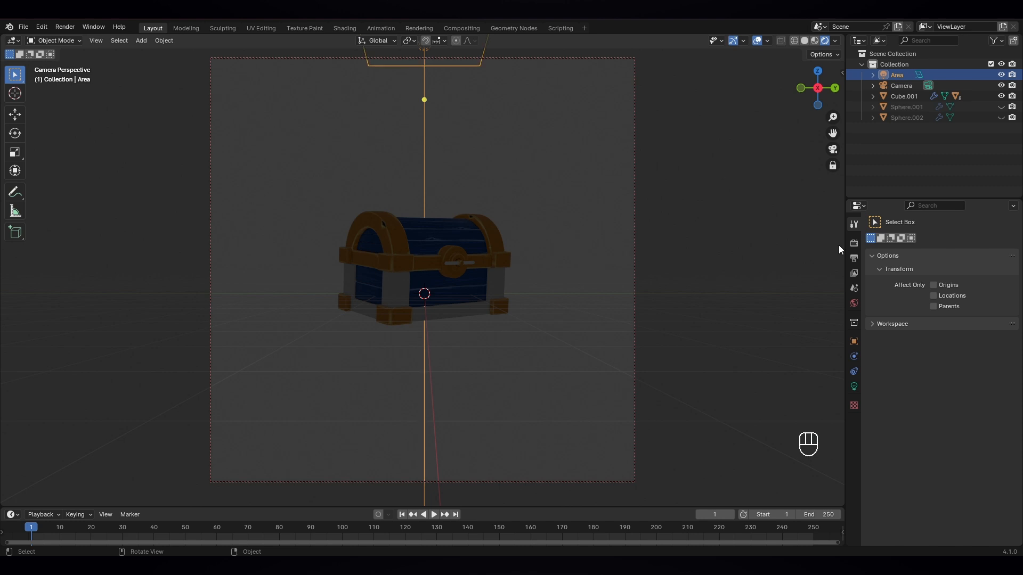
{"action": "left_click", "coordinate": [853, 386]}
{"action": "left_click", "coordinate": [973, 315]}
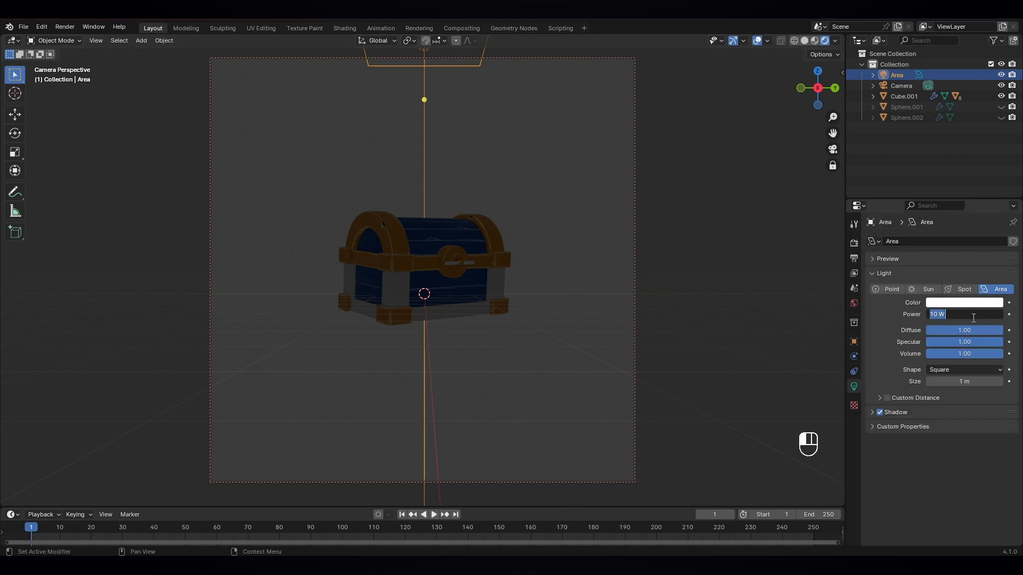
{"action": "type", "text": "1500"}
{"action": "key", "text": "Return"}
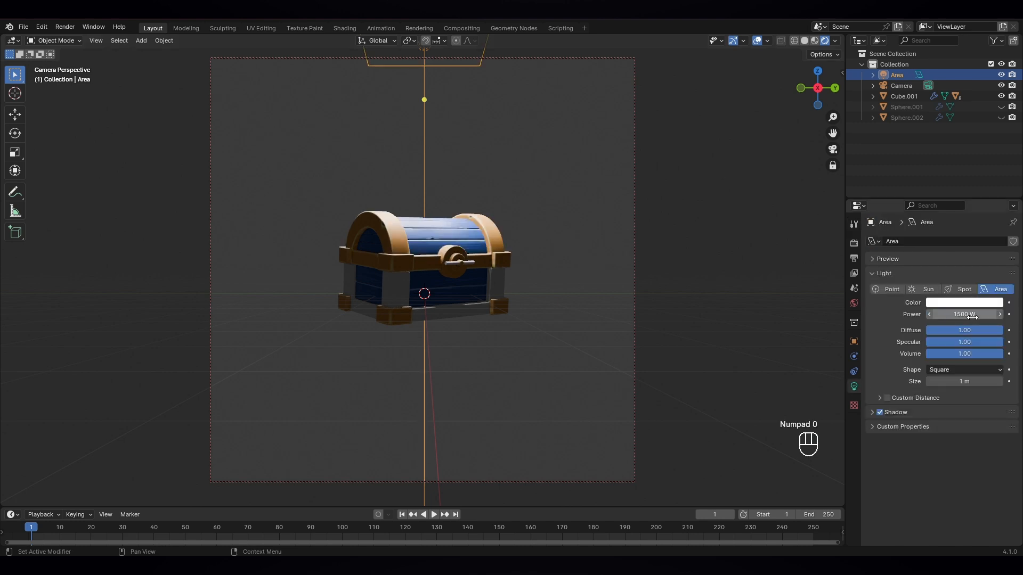
- Leave the camera view and raise the area light by about 2.67 m along Z
{"action": "left_click", "coordinate": [585, 208]}
{"action": "key", "text": "KP_0"}
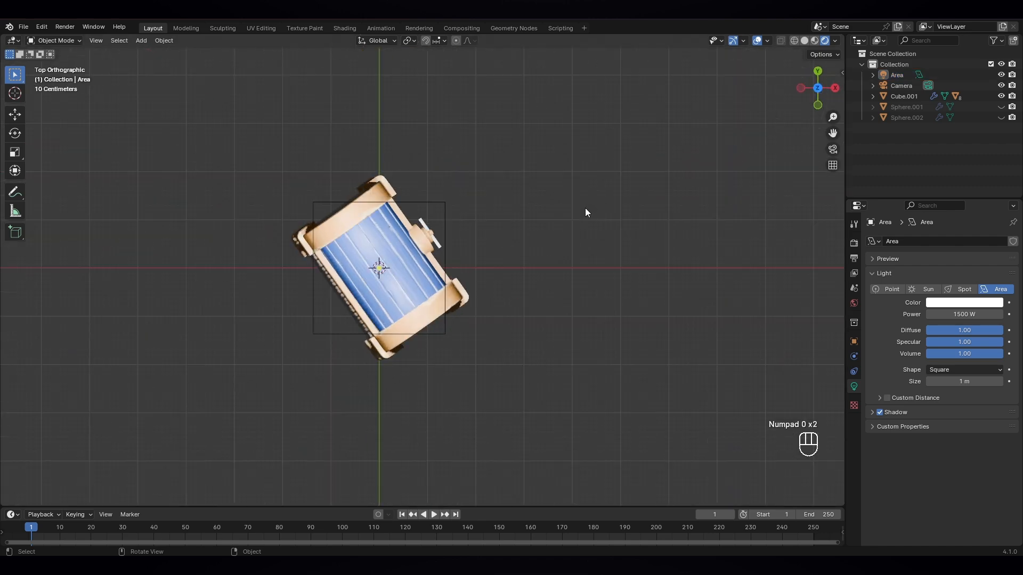
{"action": "middle_click_drag", "start_coordinate": [585, 207], "coordinate": [478, 240]}
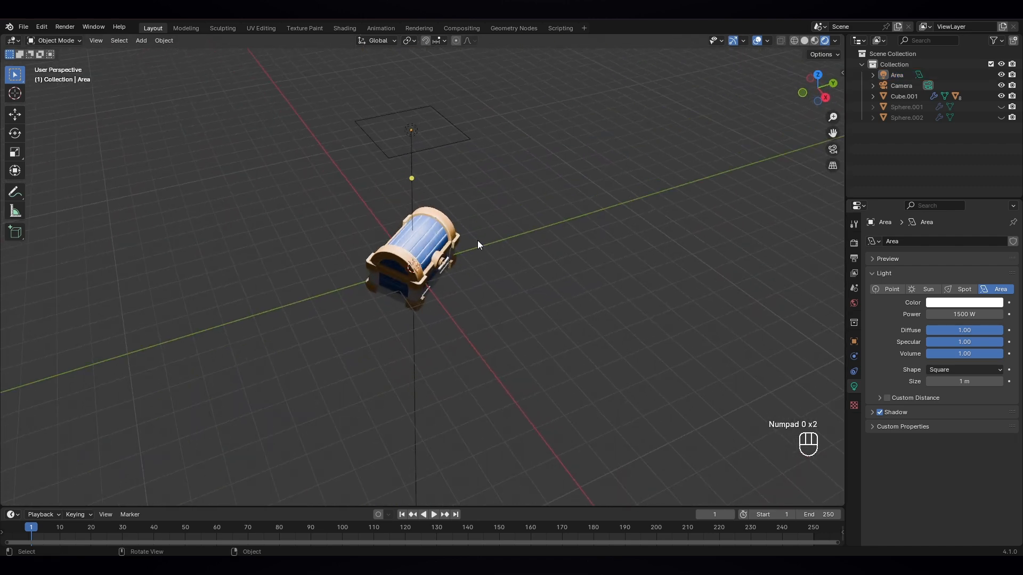
{"action": "left_click", "coordinate": [426, 150]}
{"action": "key", "text": "g"}
{"action": "key", "text": "z"}
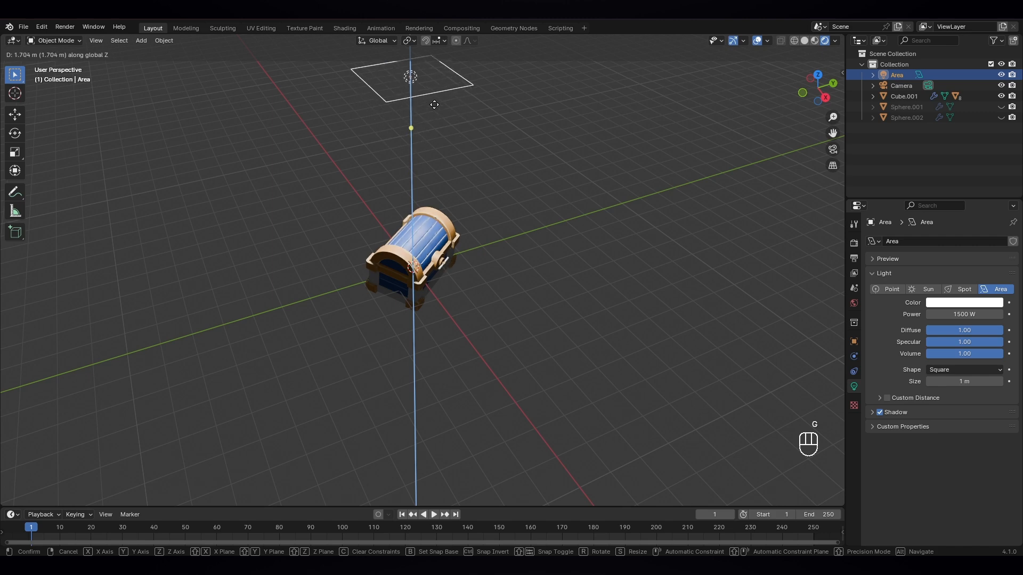
{"action": "left_click", "coordinate": [439, 110]}
- From the top view, duplicate the area light to about X 6.23 m, Y 5.80 m, and duplicate that copy about -12.53 m along Y
{"action": "middle_click_drag", "start_coordinate": [438, 109], "coordinate": [539, 264]}
{"action": "key", "text": "KP_7"}
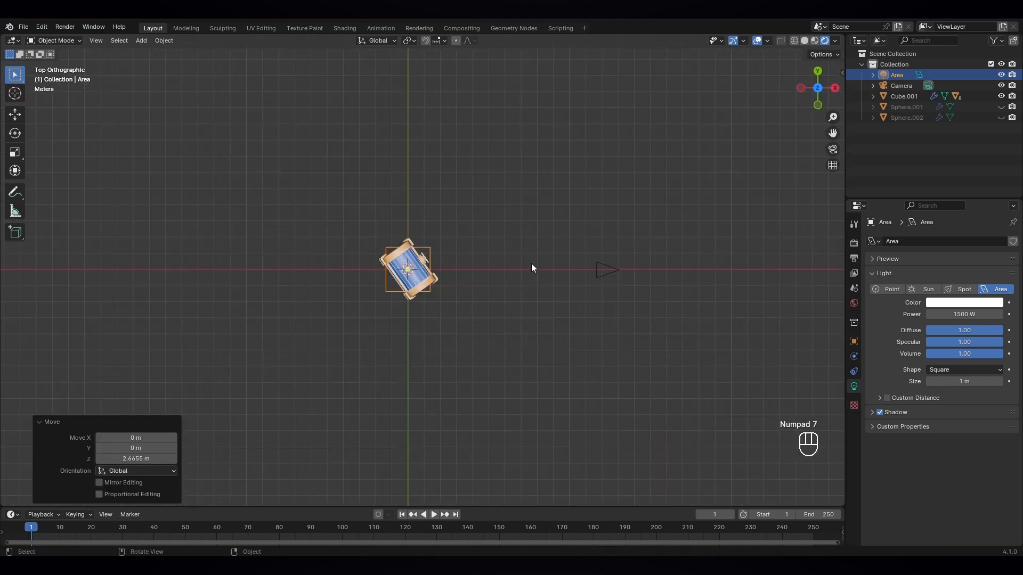
{"action": "key", "text": "shift+d"}
{"action": "left_click", "coordinate": [630, 169]}
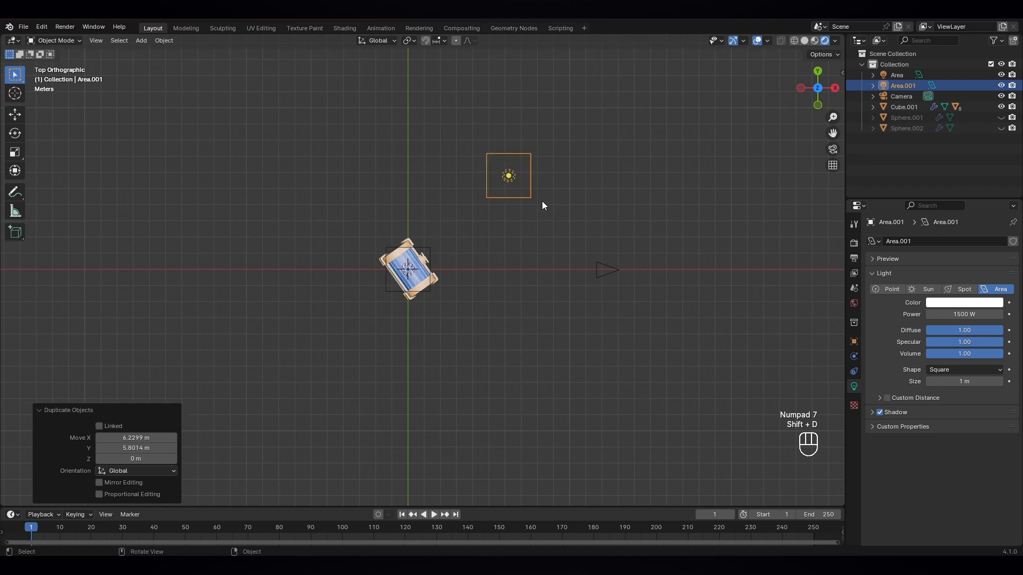
{"action": "key", "text": "shift+d"}
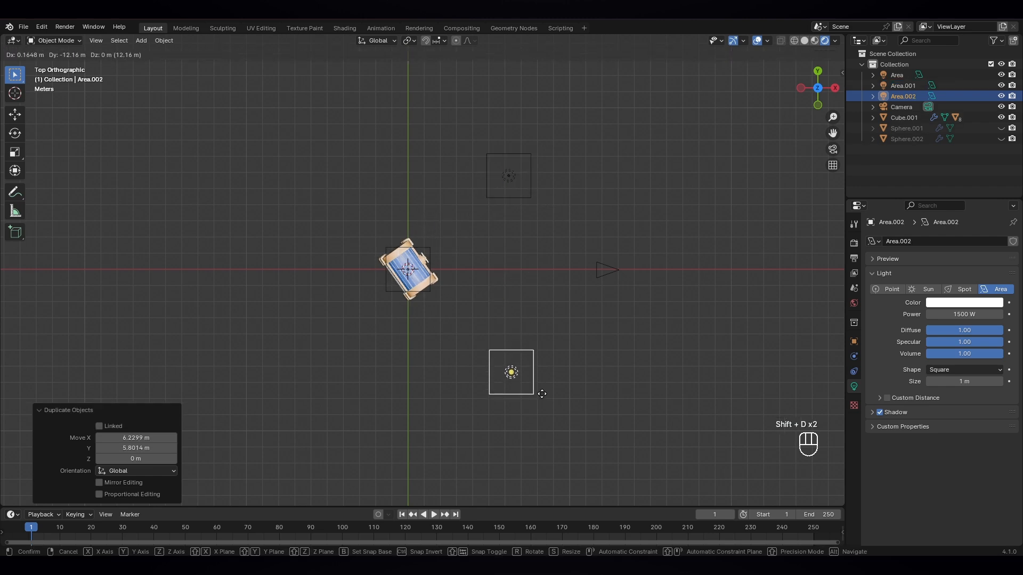
{"action": "left_click", "coordinate": [560, 405]}
- Aim the duplicated area lights on both sides of the camera at the chest
{"action": "middle_click_drag", "start_coordinate": [560, 405], "coordinate": [292, 183]}
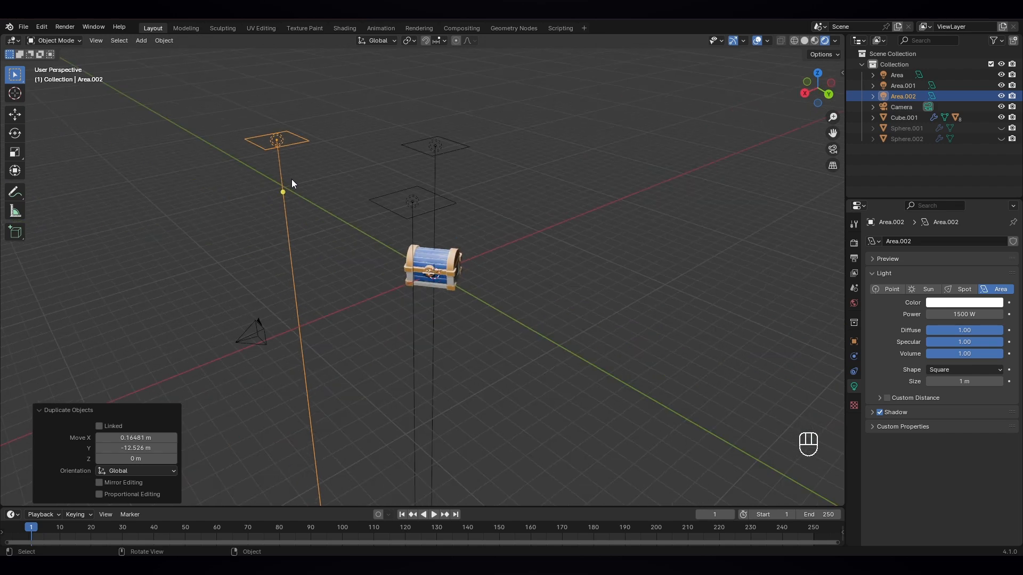
{"action": "left_click_drag", "start_coordinate": [285, 194], "coordinate": [417, 262]}
{"action": "middle_click_drag", "start_coordinate": [502, 312], "coordinate": [529, 220]}
{"action": "left_click", "coordinate": [539, 244]}
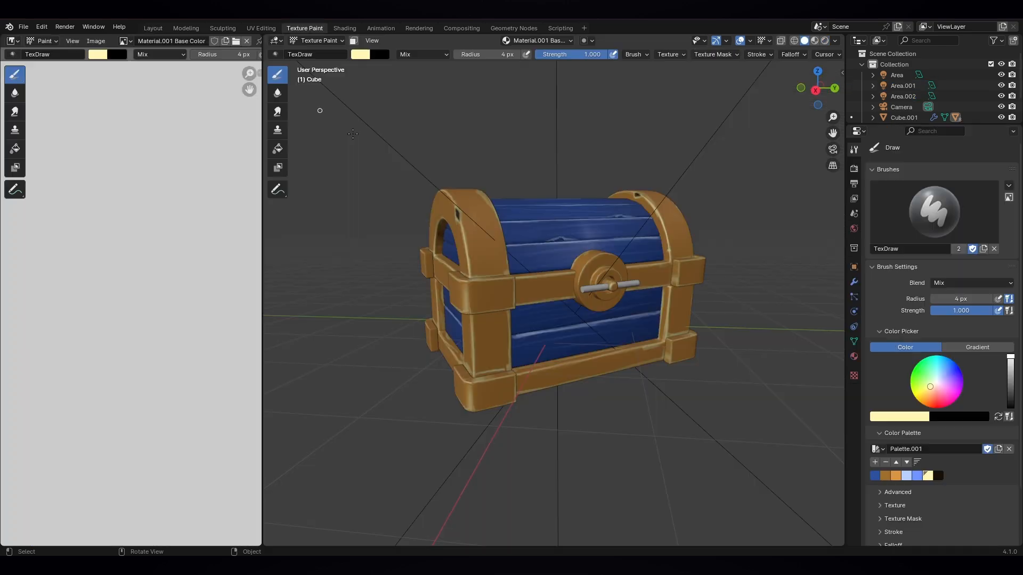
- In the Texture Paint workspace, save the painted Material.001 Base Color image
{"action": "scroll", "coordinate": [150, 245], "scroll_direction": "down", "scroll_amount": 4}
{"action": "scroll", "coordinate": [152, 286], "scroll_direction": "up", "scroll_amount": 1}
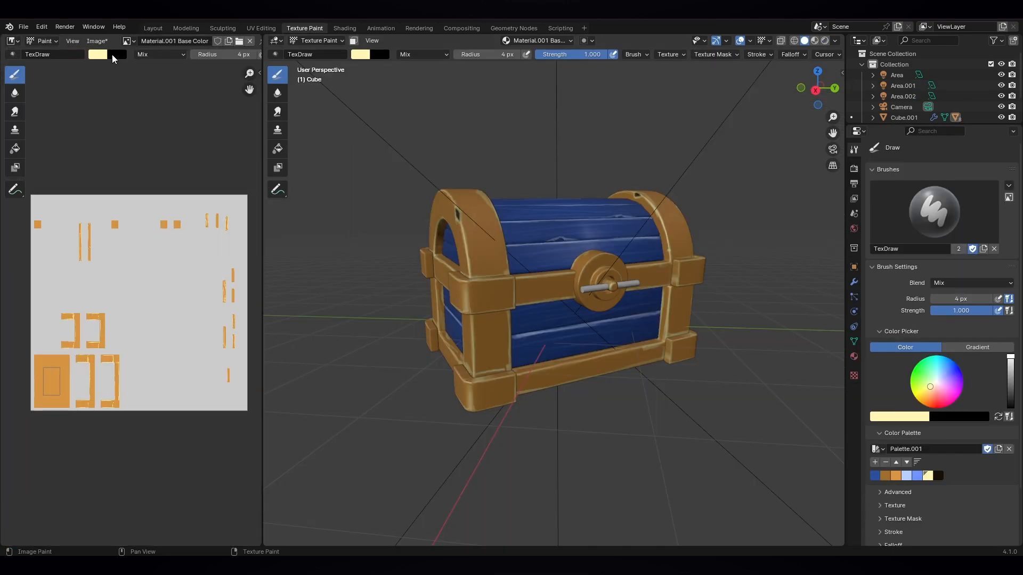
{"action": "left_click", "coordinate": [96, 41]}
{"action": "left_click", "coordinate": [107, 150]}
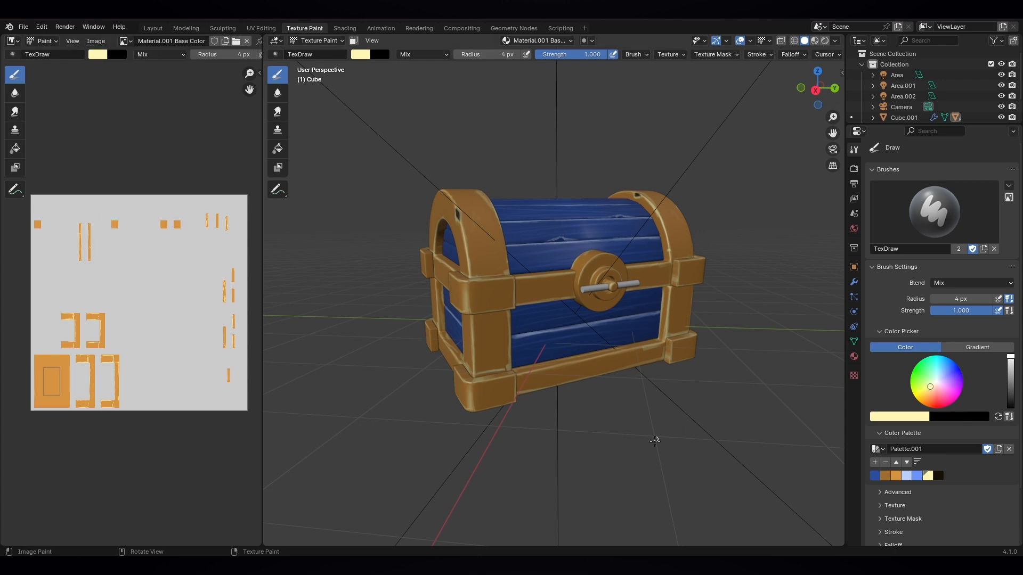
- In the Shading workspace, assign the Material.001 Base Color image to the connected texture node of Material.001, and return to the Layout workspace
{"action": "left_click", "coordinate": [349, 27]}
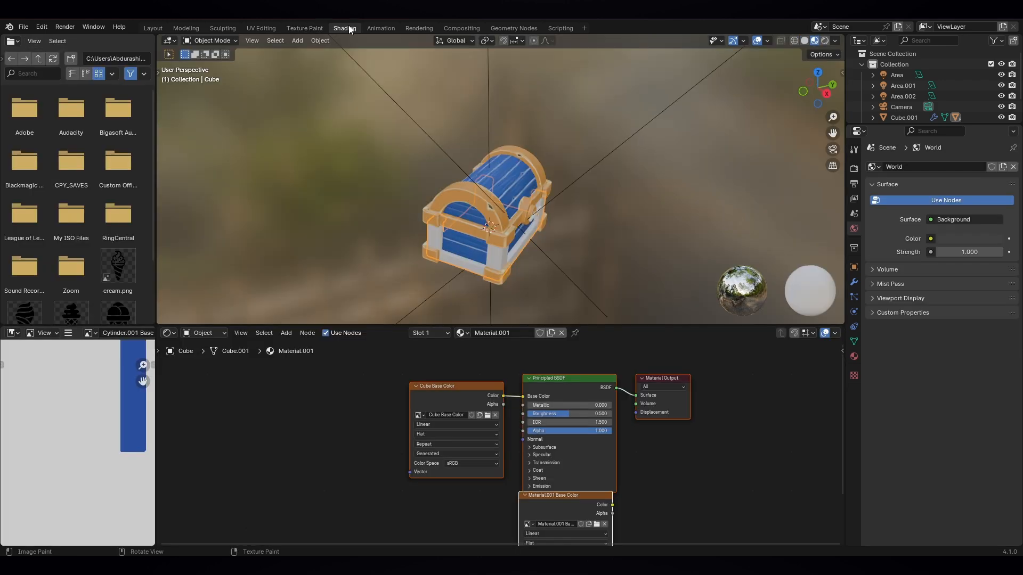
{"action": "left_click", "coordinate": [487, 415]}
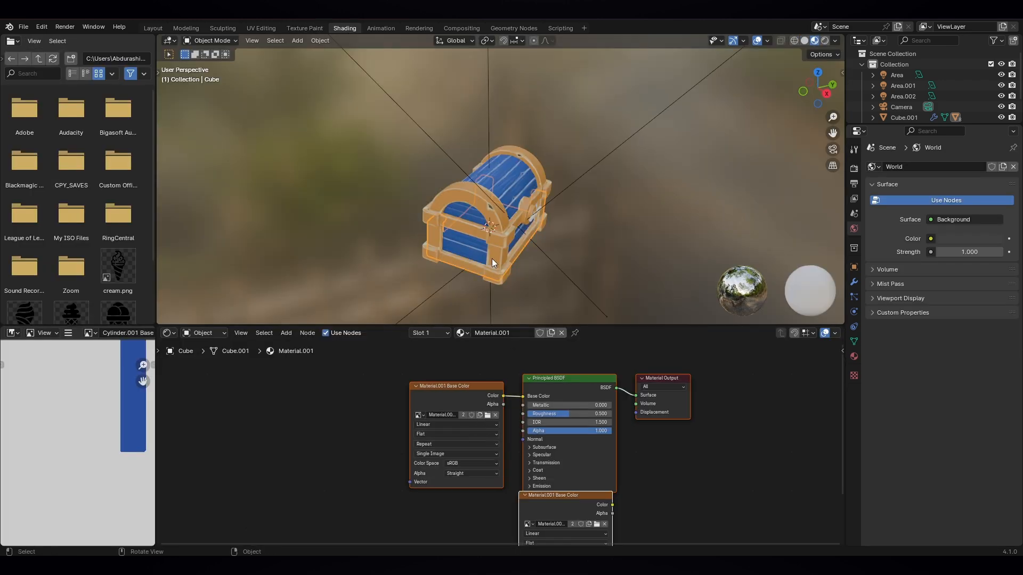
{"action": "left_click", "coordinate": [368, 165]}
{"action": "left_click", "coordinate": [155, 30]}
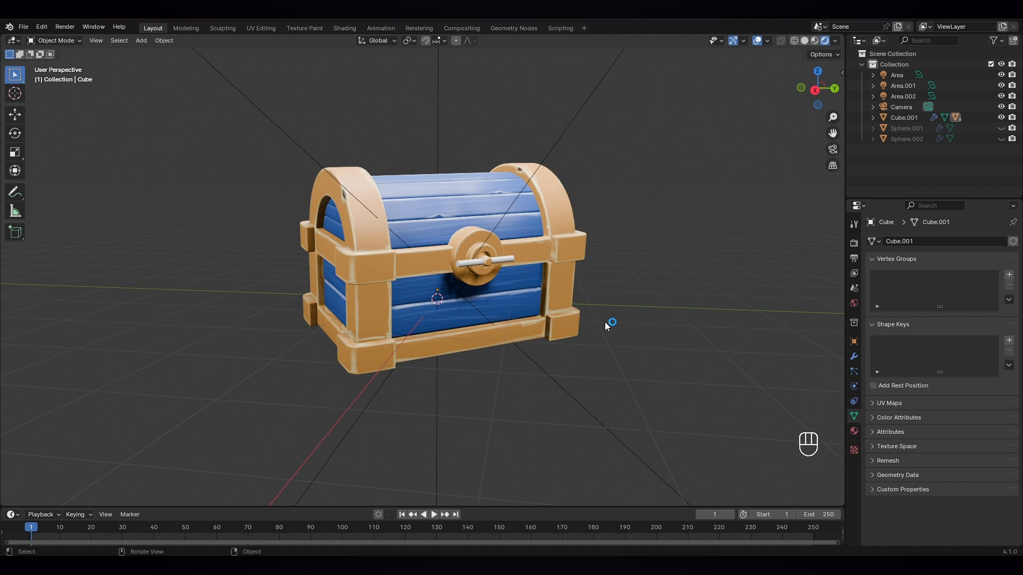
- Give the lock rod a new material with a dark blue base color
{"action": "scroll", "coordinate": [609, 322], "scroll_direction": "down", "scroll_amount": 3}
{"action": "scroll", "coordinate": [408, 297], "scroll_direction": "up", "scroll_amount": 5}
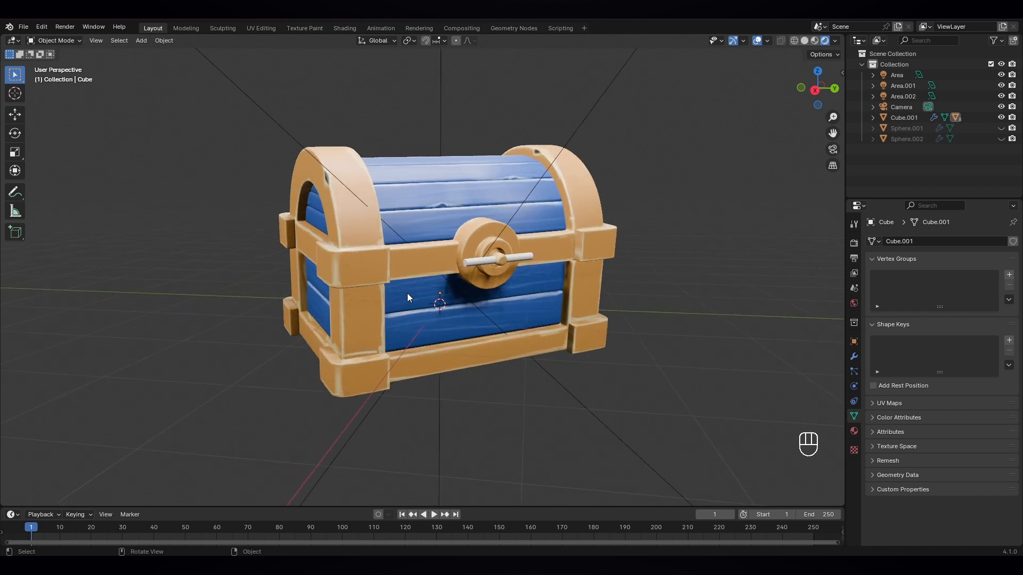
{"action": "left_click", "coordinate": [431, 216]}
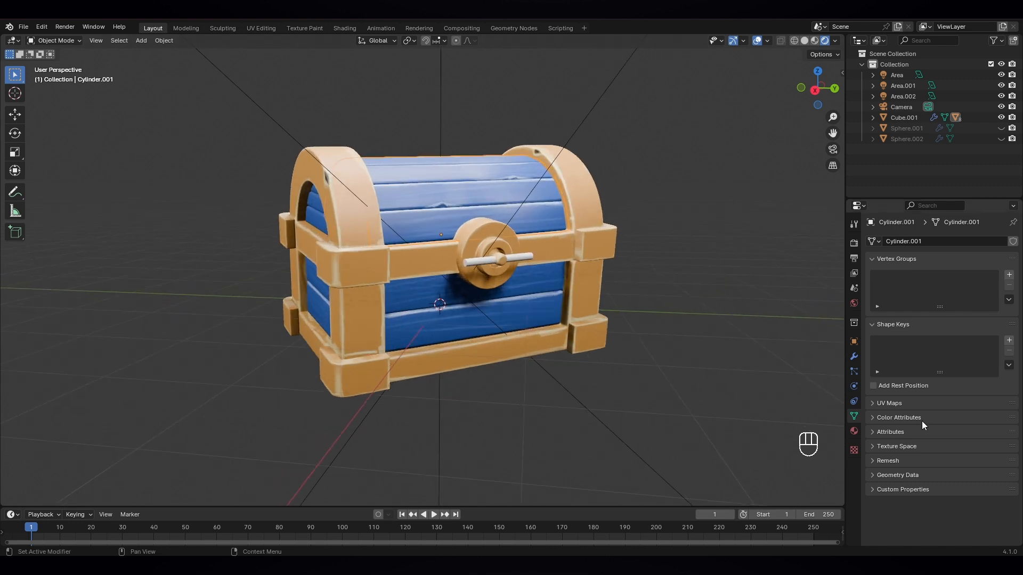
{"action": "left_click", "coordinate": [480, 260]}
{"action": "left_click", "coordinate": [853, 430]}
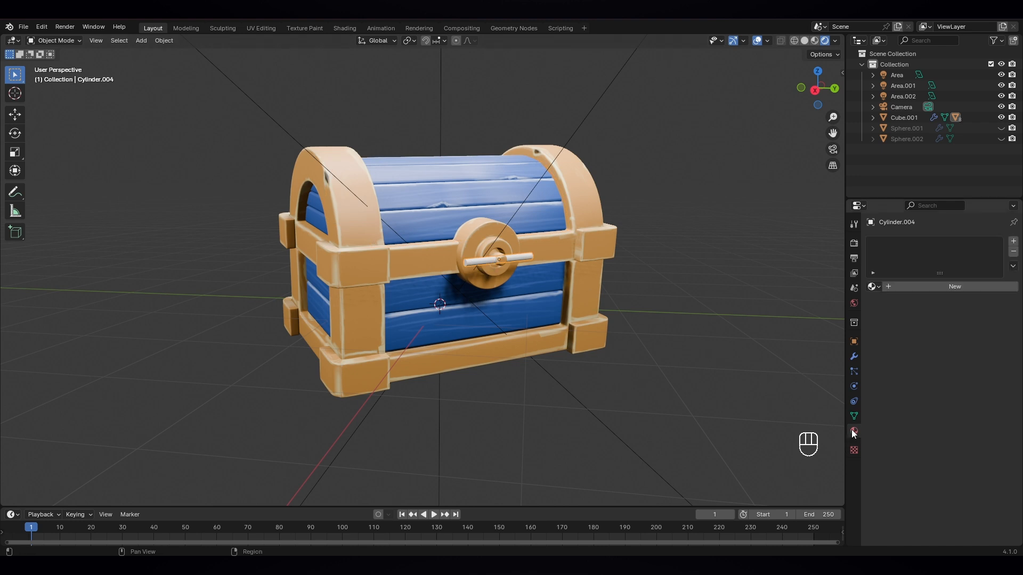
{"action": "left_click", "coordinate": [873, 287]}
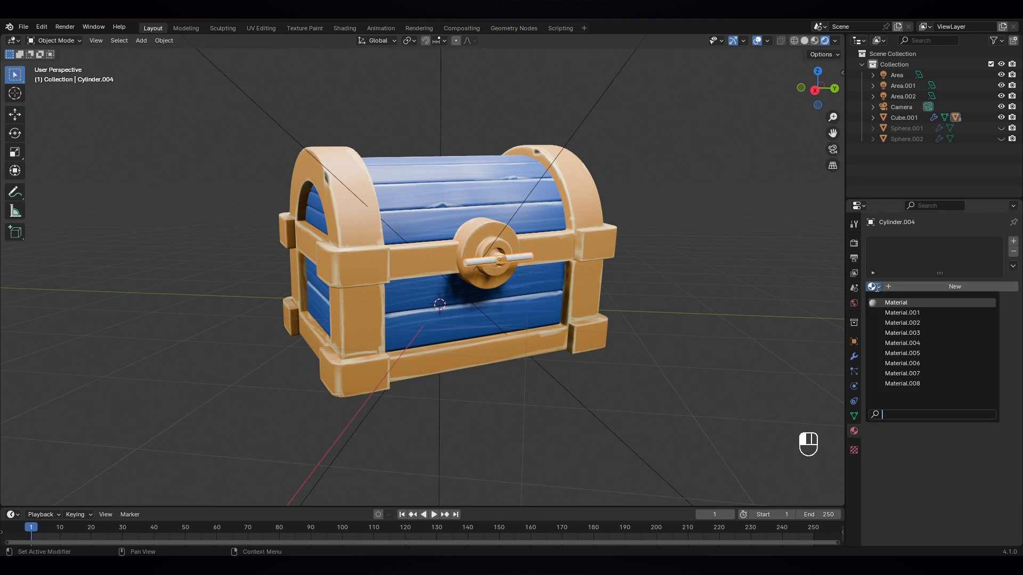
{"action": "left_click", "coordinate": [938, 289]}
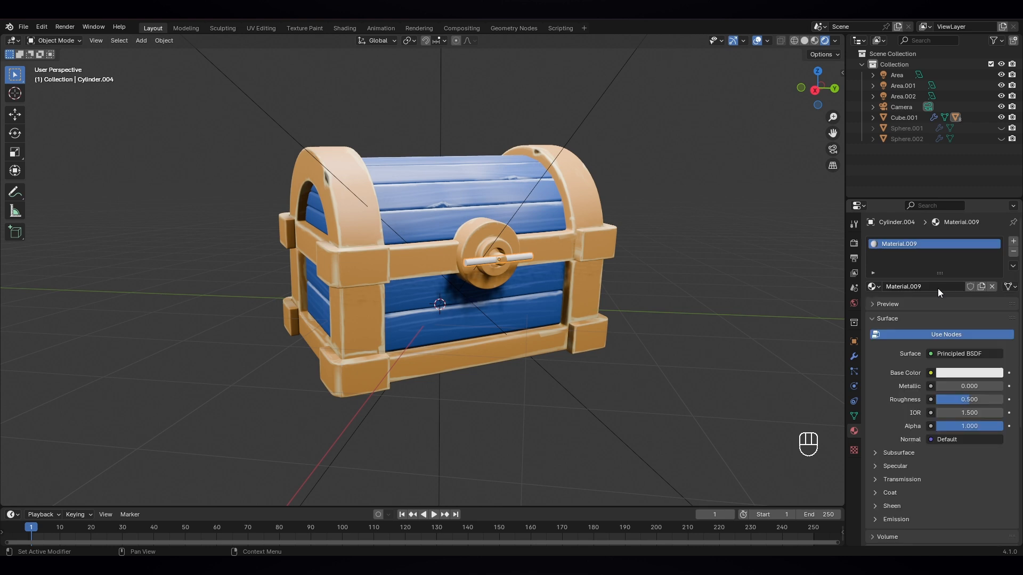
{"action": "left_click", "coordinate": [969, 372]}
{"action": "left_click_drag", "start_coordinate": [959, 301], "coordinate": [993, 239]}
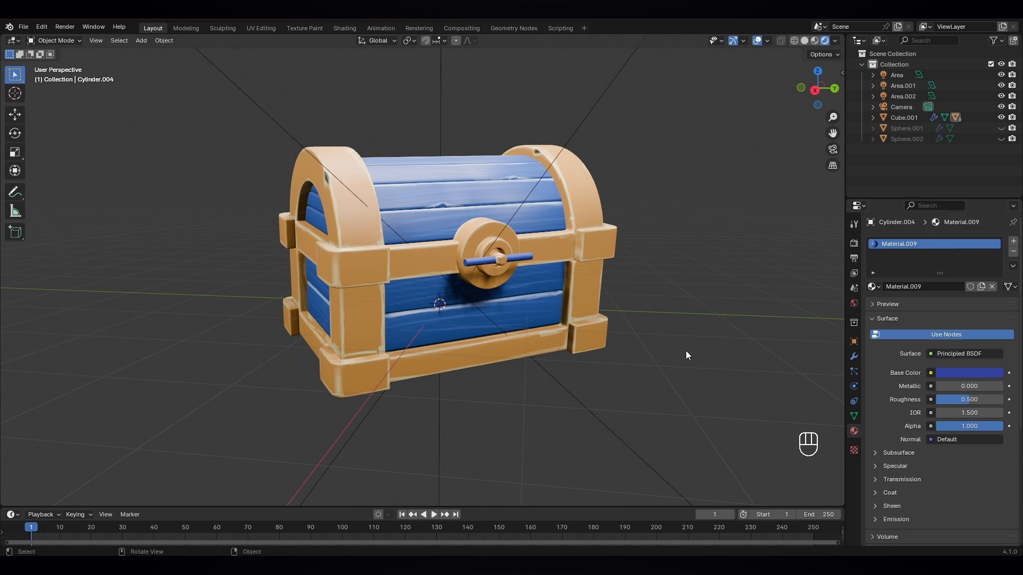
- Add a 2 m plane mesh at the world origin beneath the chest's lid
{"action": "key", "text": "KP_0"}
{"action": "key", "text": "KP_0"}
{"action": "key", "text": "shift+a"}
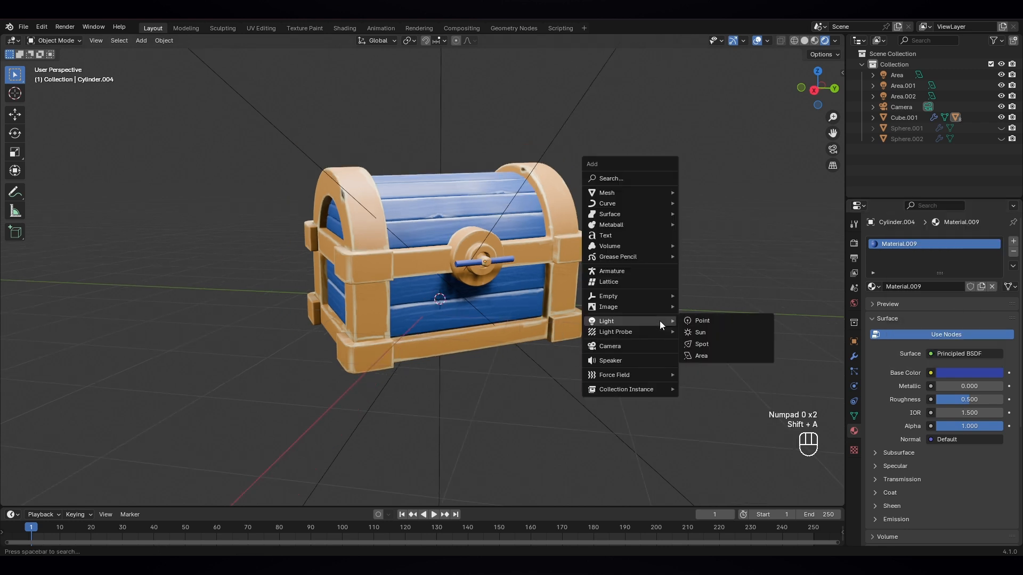
{"action": "mouse_move", "coordinate": [654, 195]}
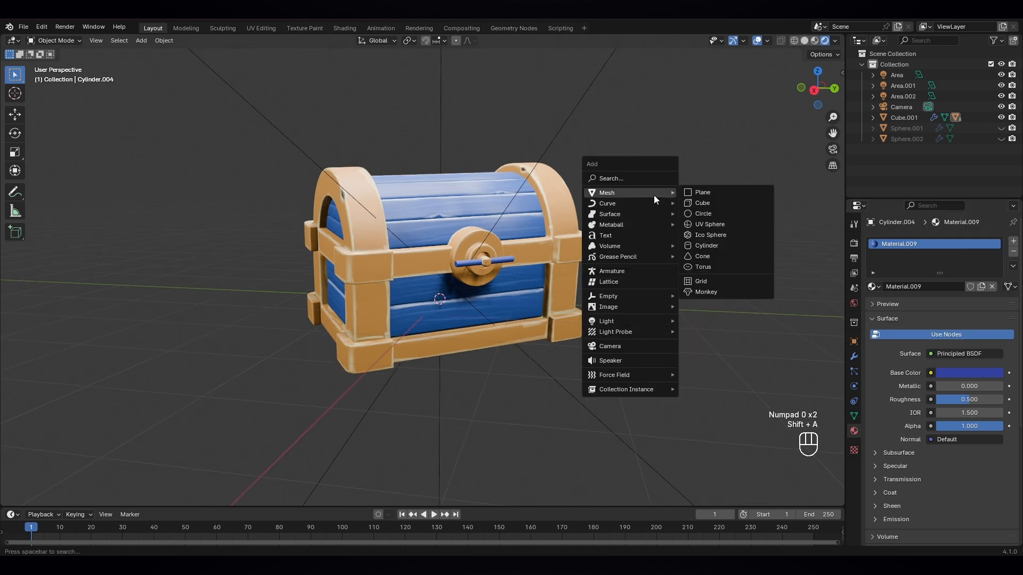
{"action": "left_click", "coordinate": [717, 198]}
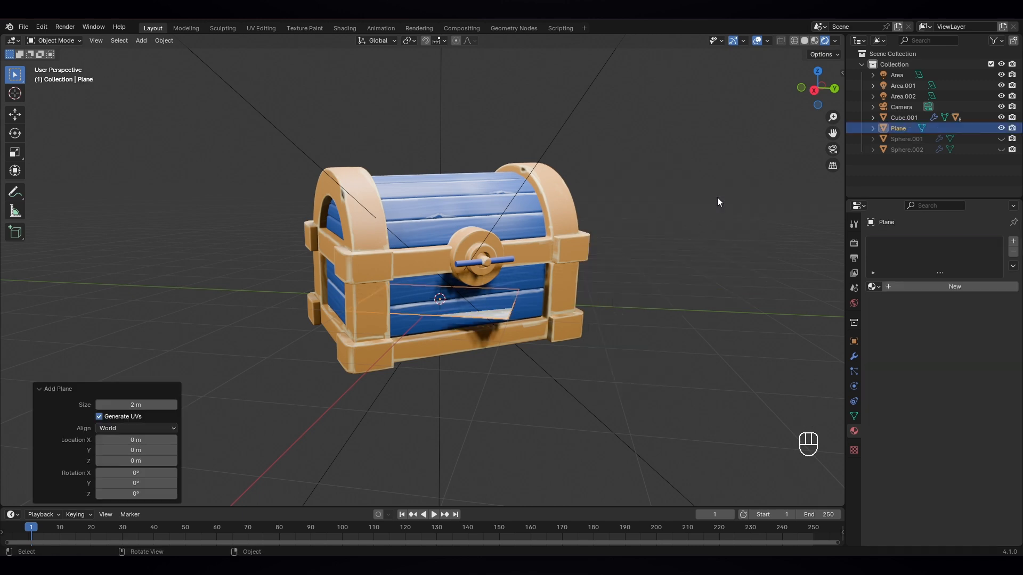
- Rotate the plane 90° about the global Y axis and move it about 10.4 m behind the chest along negative X
{"action": "middle_click_drag", "start_coordinate": [698, 331], "coordinate": [637, 329]}
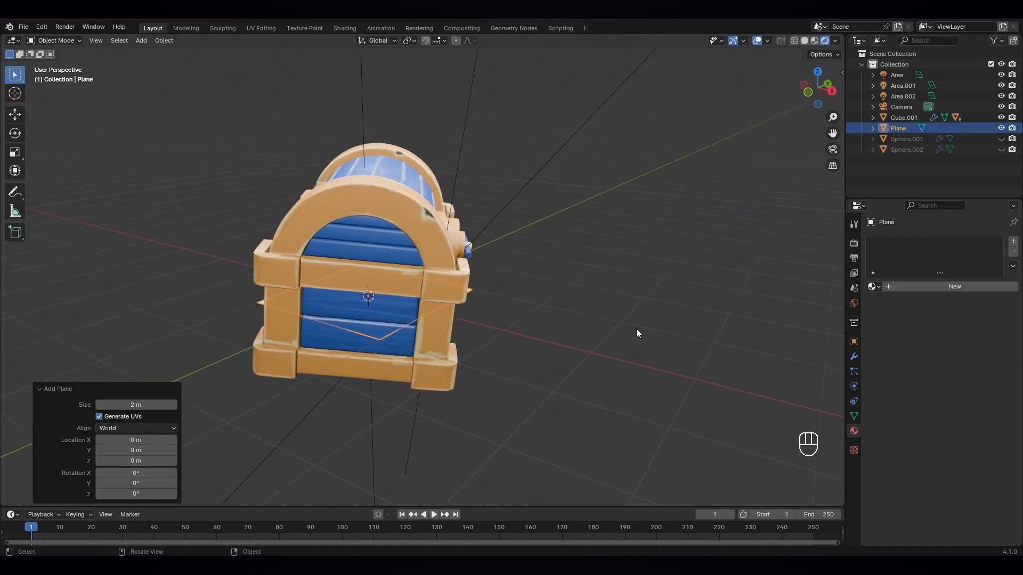
{"action": "type", "text": "ry90"}
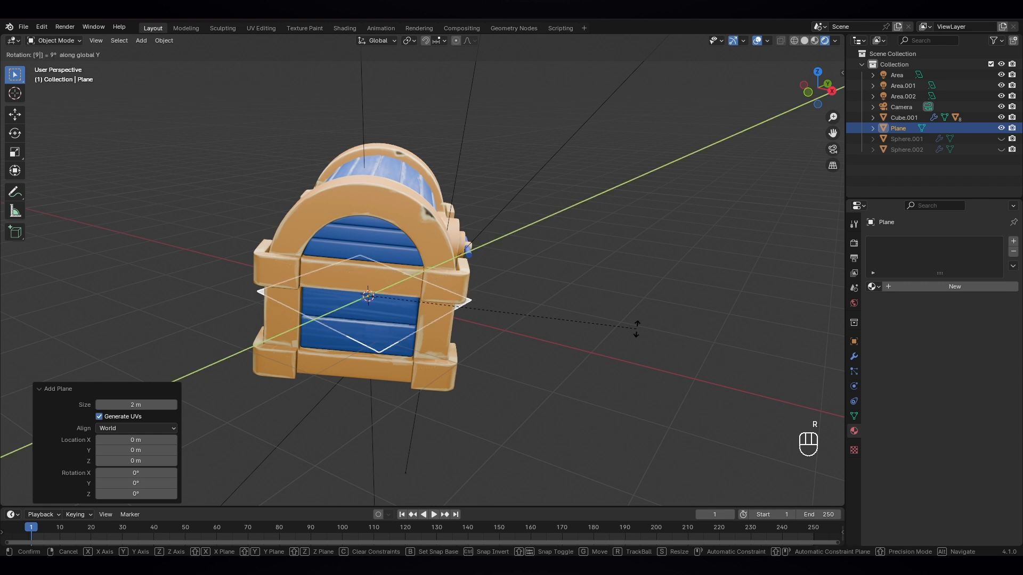
{"action": "key", "text": "Return"}
{"action": "key", "text": "g"}
{"action": "key", "text": "x"}
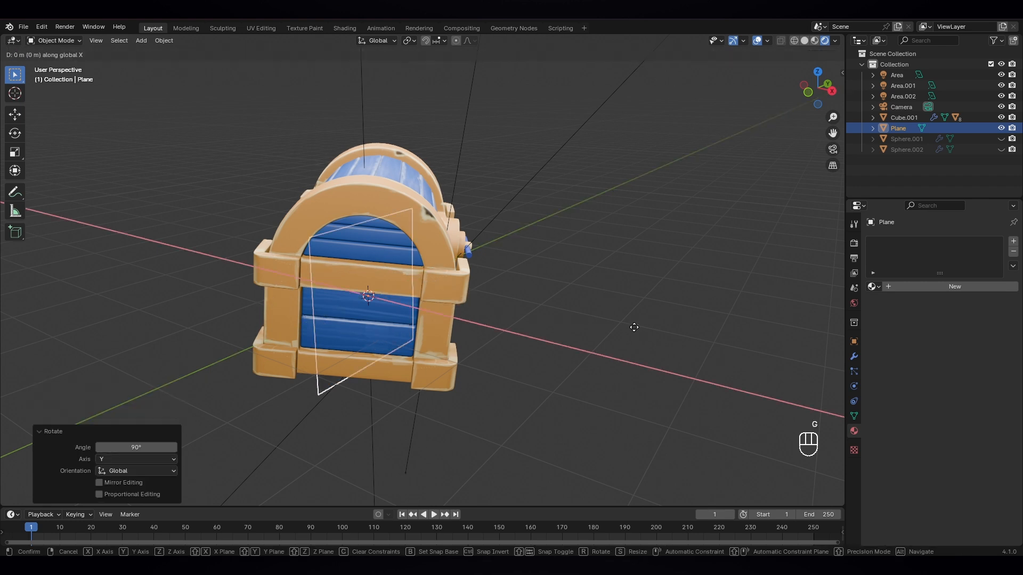
{"action": "left_click", "coordinate": [281, 250]}
- Scale the upright plane up by a factor of about 12.2 as a backdrop and view it through the camera
{"action": "scroll", "coordinate": [281, 251], "scroll_direction": "down", "scroll_amount": 5}
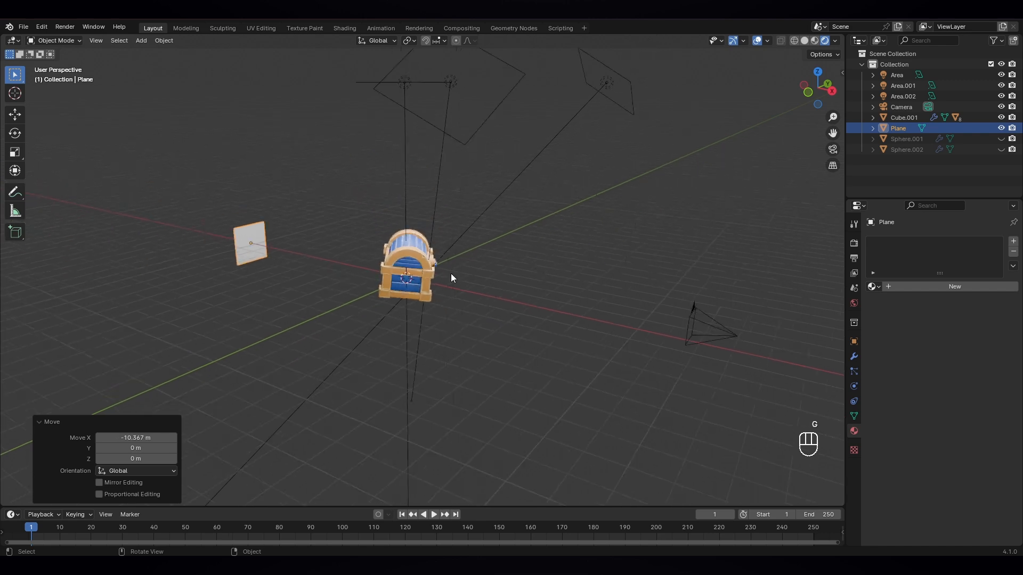
{"action": "key", "text": "s"}
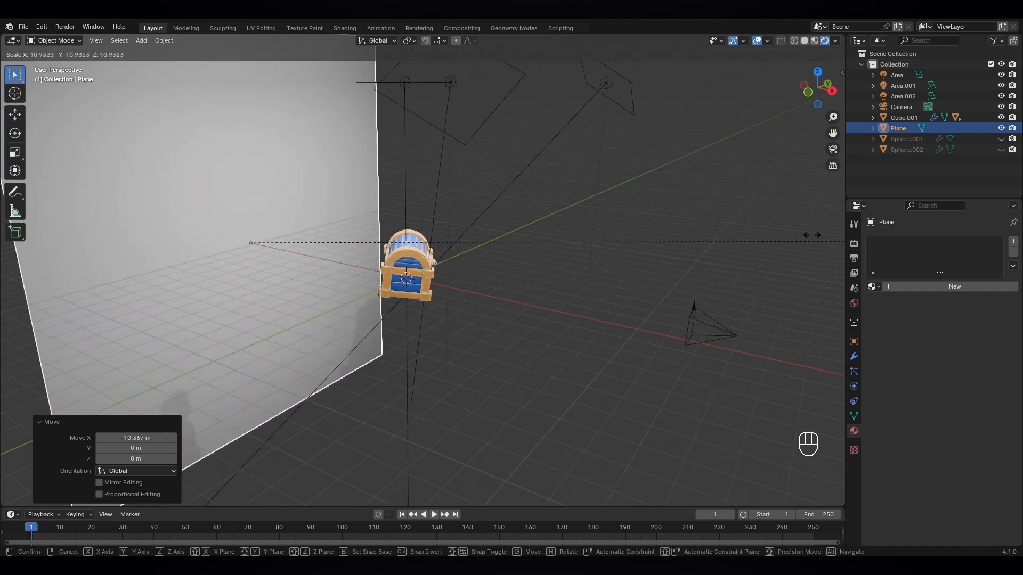
{"action": "left_click", "coordinate": [275, 228]}
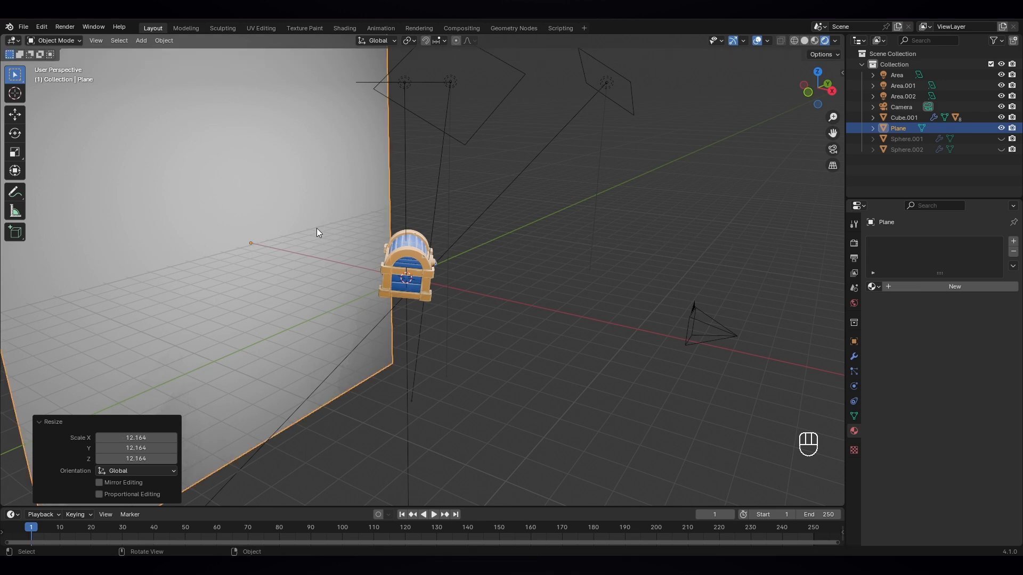
{"action": "key", "text": "KP_0"}
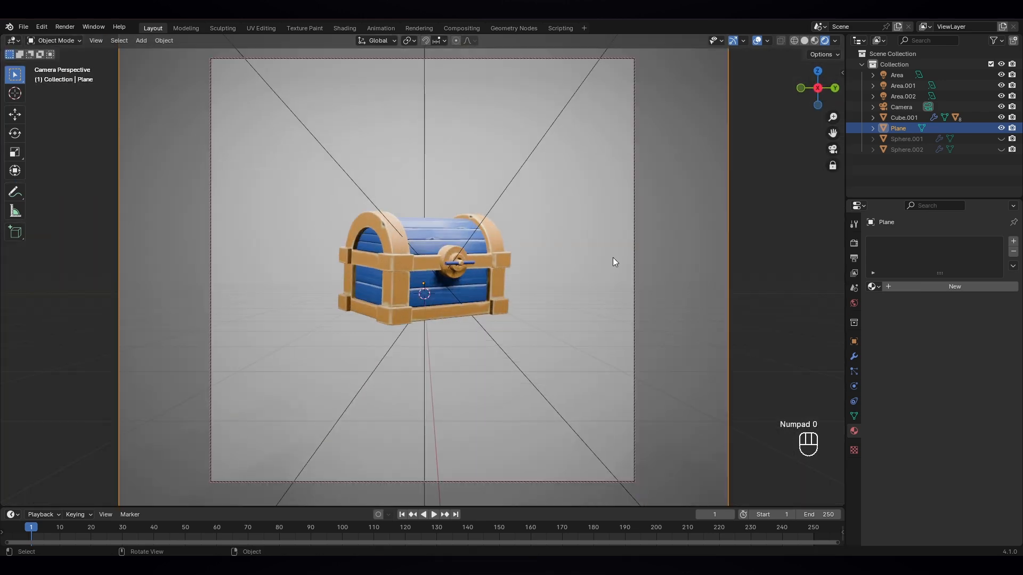
- Give the backdrop plane a new material with a deep blue base color, then leave the camera view
{"action": "left_click", "coordinate": [920, 288]}
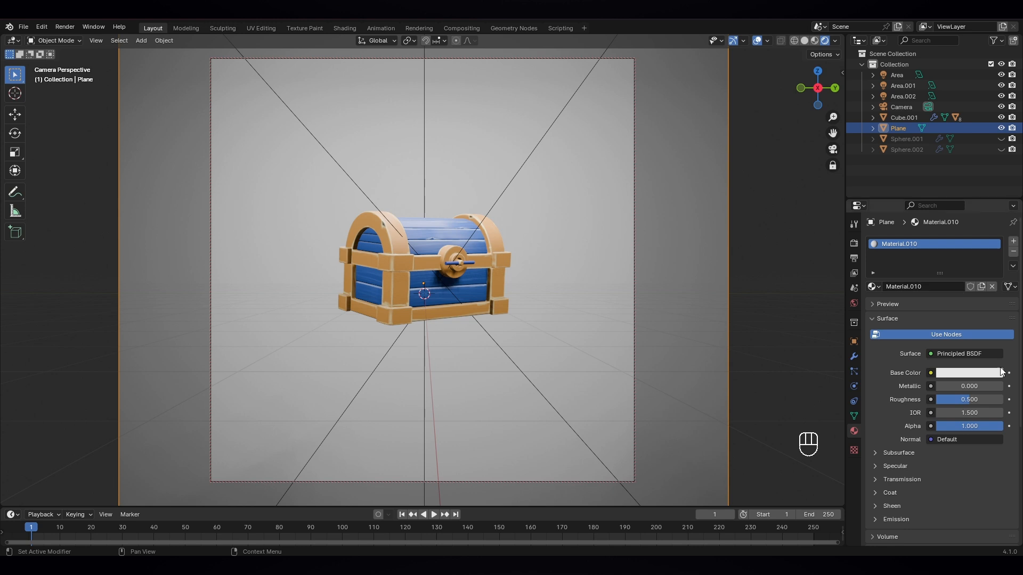
{"action": "left_click", "coordinate": [980, 374]}
{"action": "left_click", "coordinate": [957, 240]}
{"action": "mouse_move", "coordinate": [957, 239]}
{"action": "left_mouse_down"}
{"action": "mouse_move", "coordinate": [994, 221]}
{"action": "mouse_move", "coordinate": [994, 236]}
{"action": "left_mouse_up"}
{"action": "left_click", "coordinate": [772, 302]}
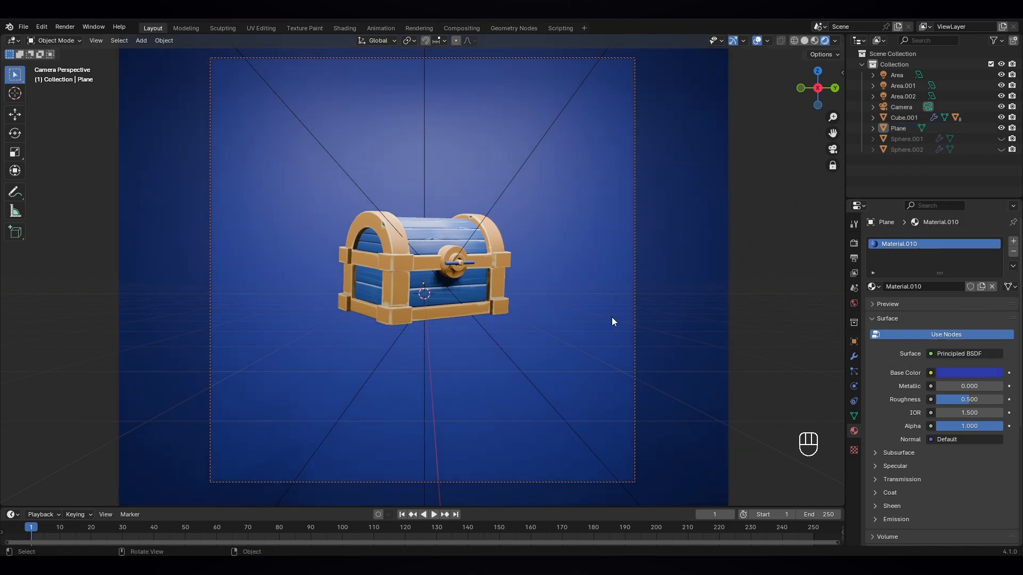
{"action": "key", "text": "KP_0"}
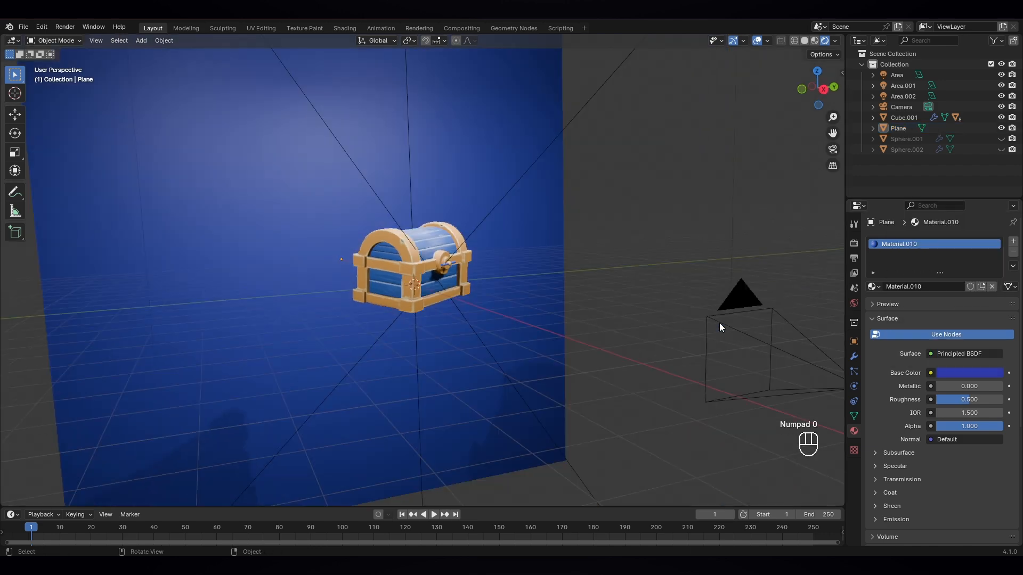